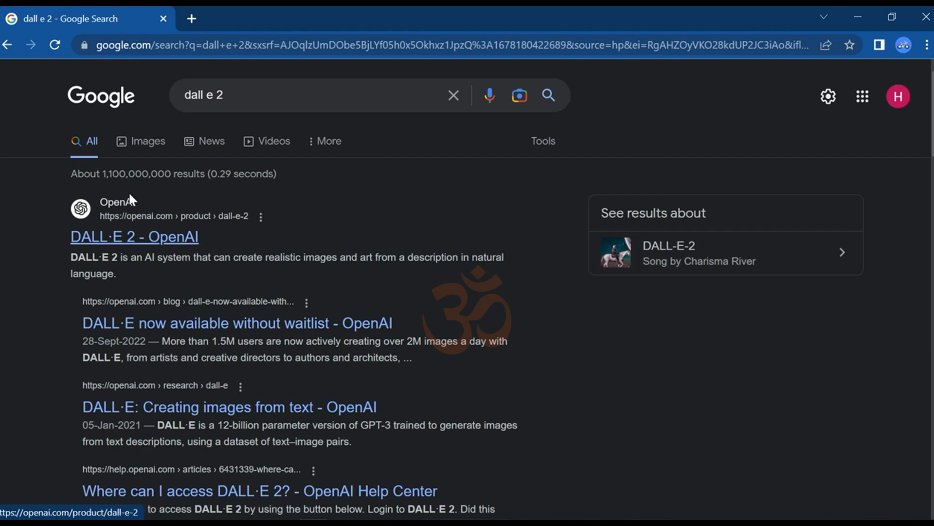
- Open OpenAI's DALL·E 2 product page from the search results and launch Try DALL·E
click(143, 224)
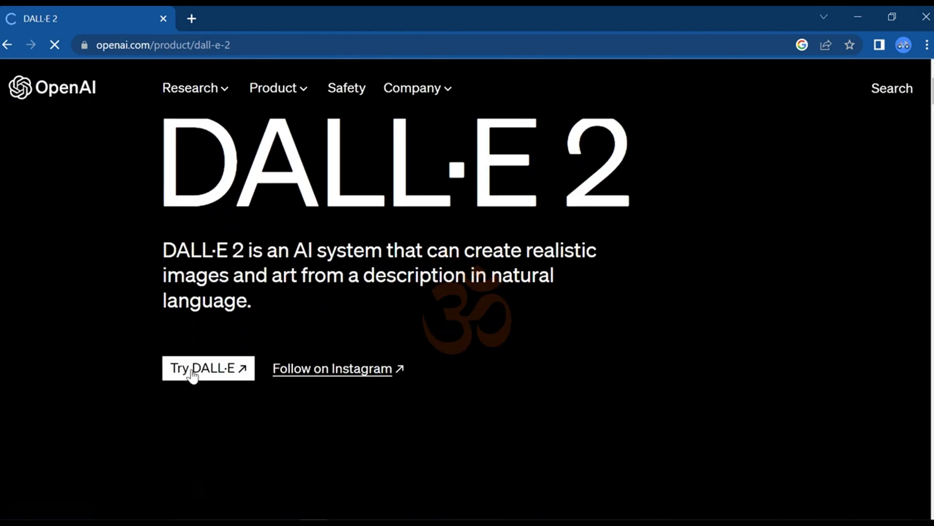
click(192, 369)
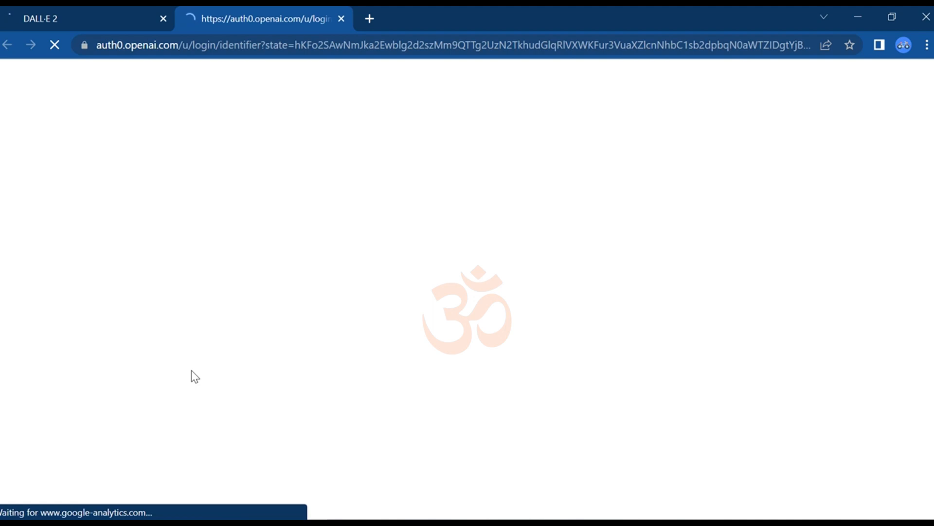
click(86, 13)
click(283, 8)
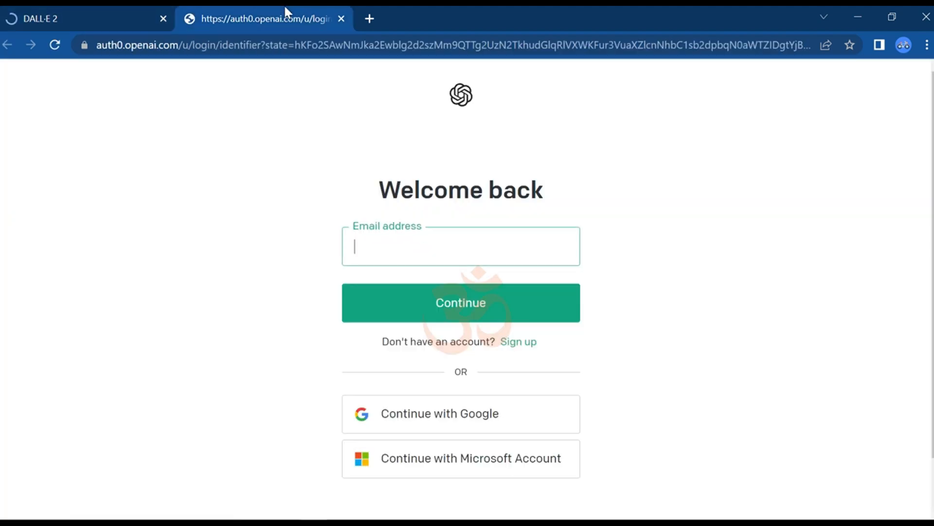
- Sign in with the existing Google account and submit the "Tell us about you" form
click(410, 414)
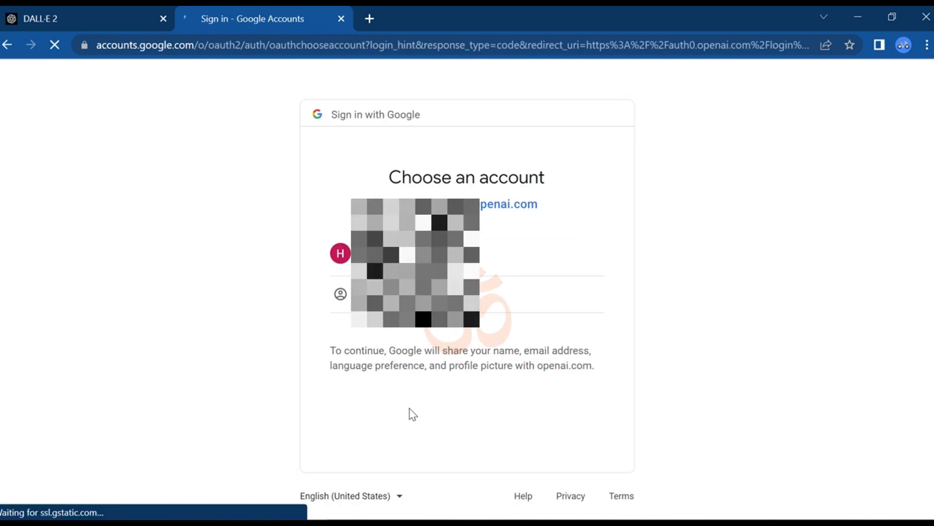
click(536, 253)
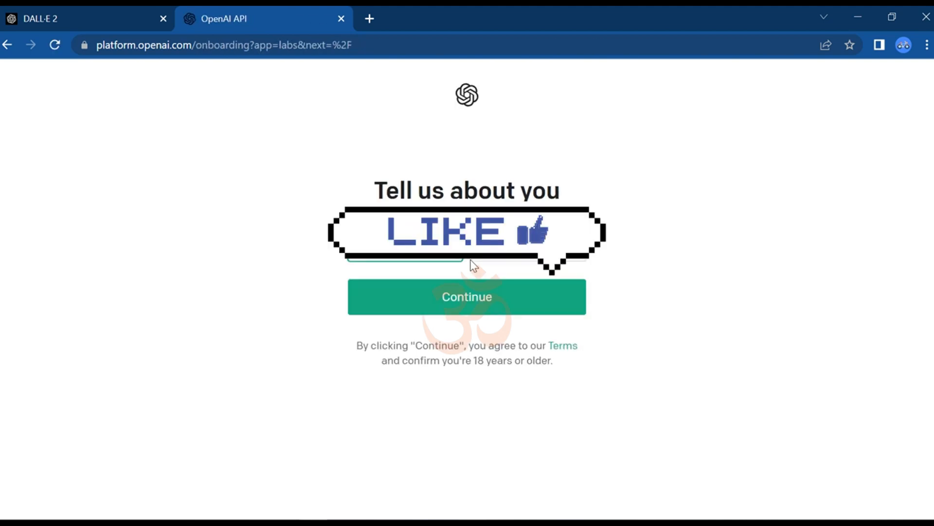
click(471, 313)
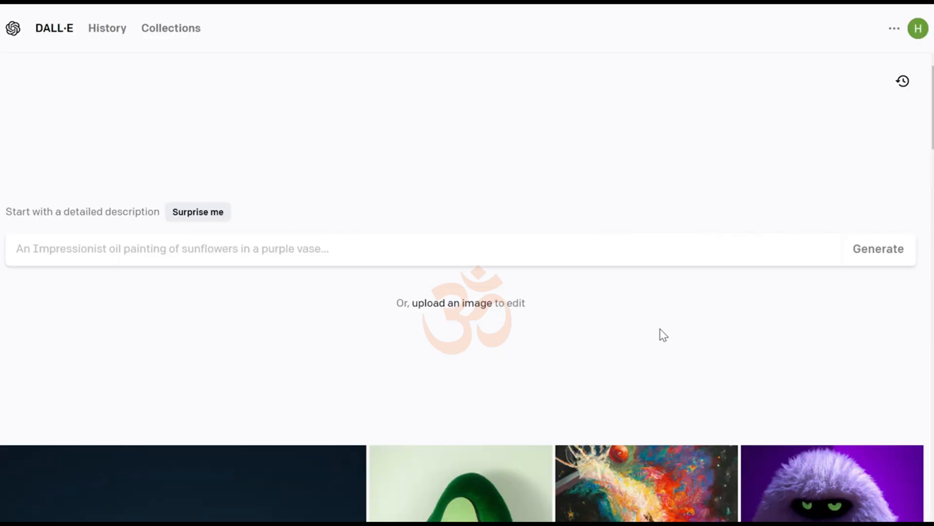
- Check the account's remaining credits and open the offer to buy more
click(204, 217)
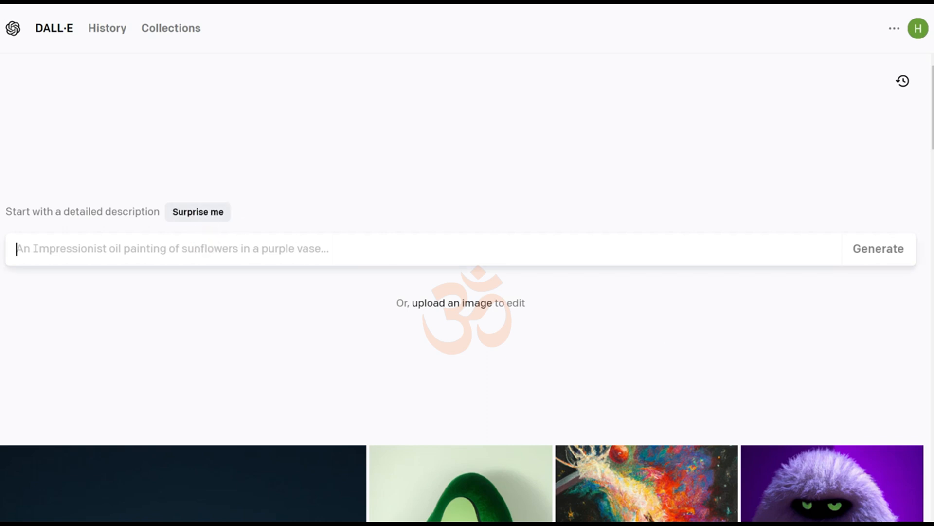
click(920, 35)
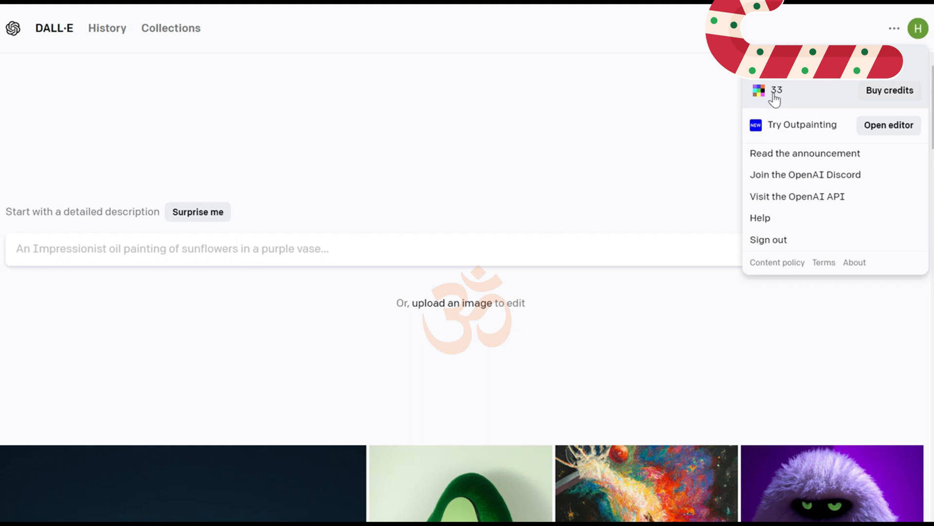
click(900, 93)
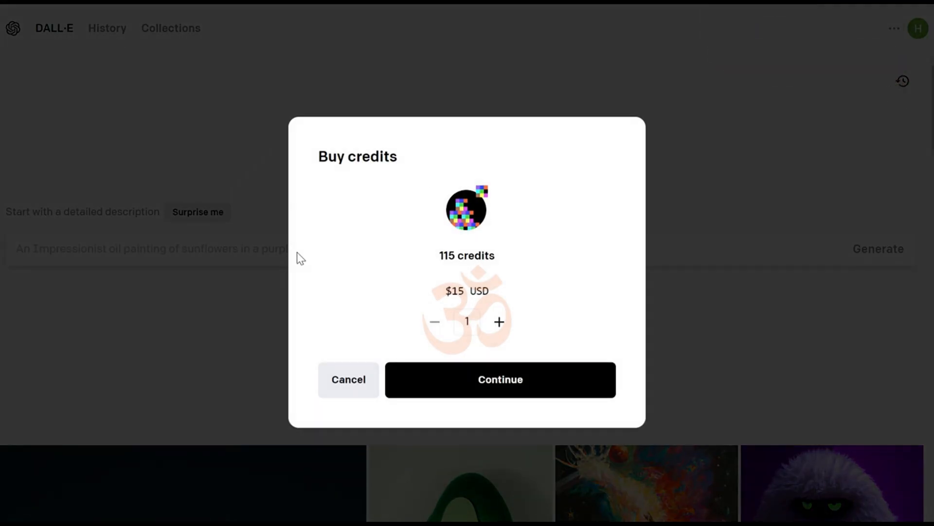
- Compare the credit amounts and prices for several package quantities, ending with a quantity of 2
click(499, 322)
click(499, 323)
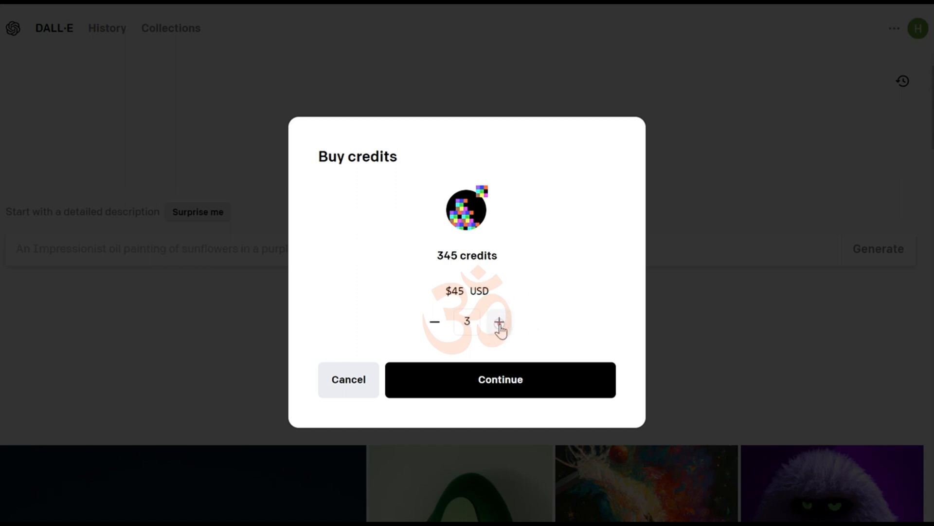
click(499, 322)
click(500, 322)
click(500, 323)
click(435, 325)
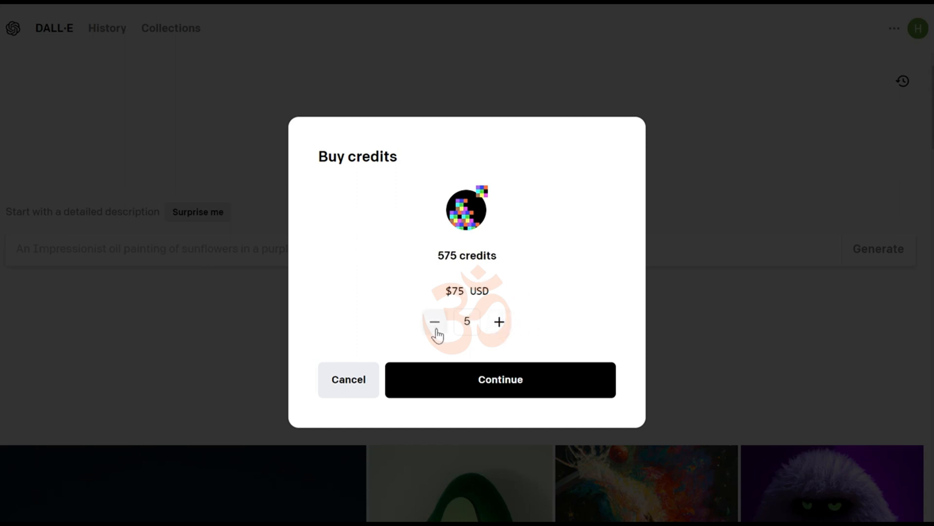
click(436, 325)
click(436, 325)
click(436, 325)
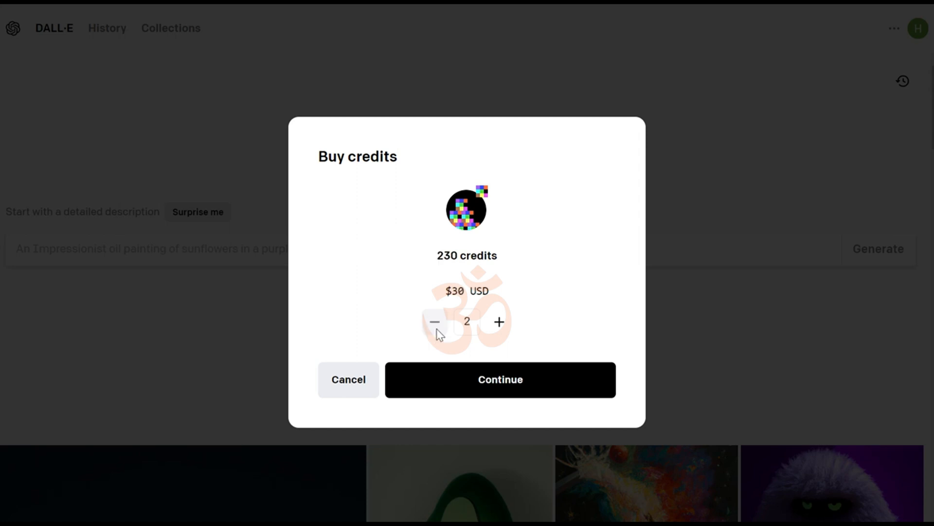
click(435, 325)
click(495, 323)
- Review the credit amount and price offered for two packages, and cancel the purchase
drag(428, 253, 505, 258)
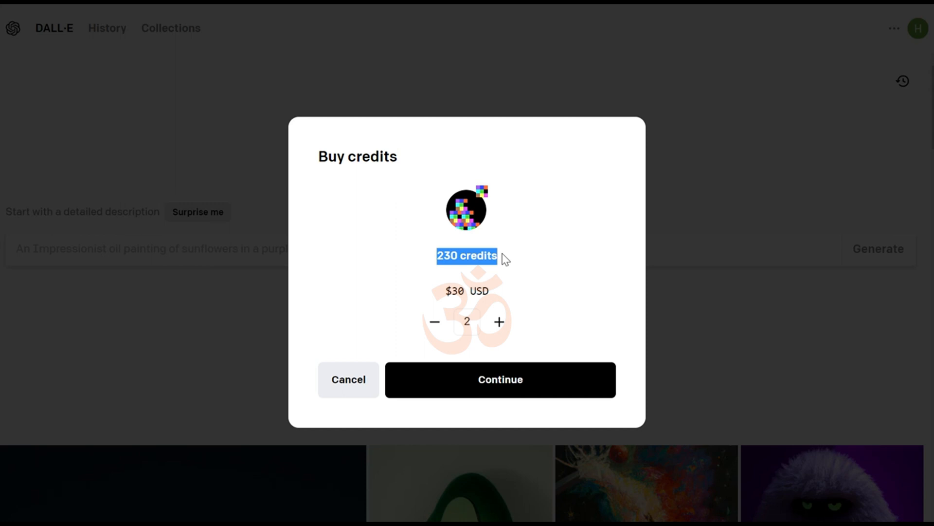
drag(441, 291, 492, 297)
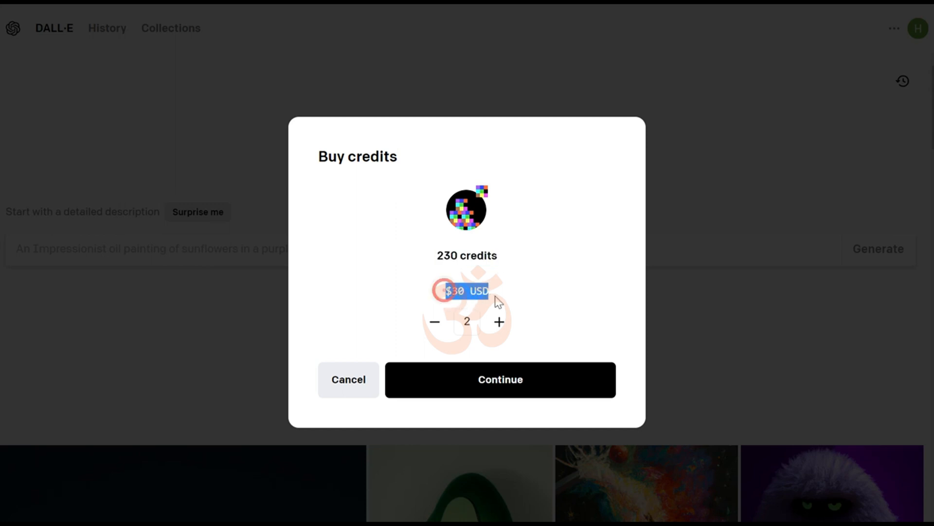
mouse_move(434, 252)
mouse_down()
mouse_move(493, 253)
mouse_move(417, 255)
mouse_up()
click(496, 252)
click(420, 255)
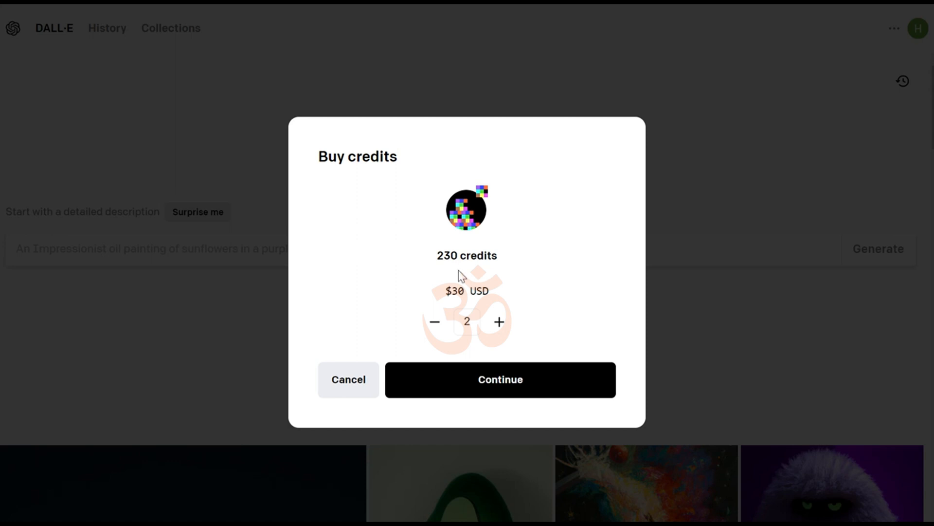
click(369, 372)
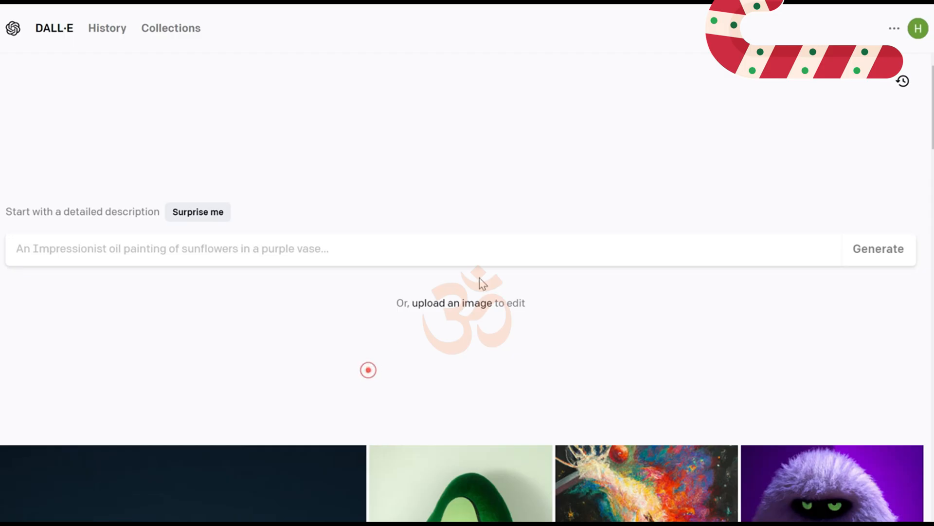
- Reopen the credit purchase from the account, review the credits offered for quantity 2, and cancel it
click(923, 35)
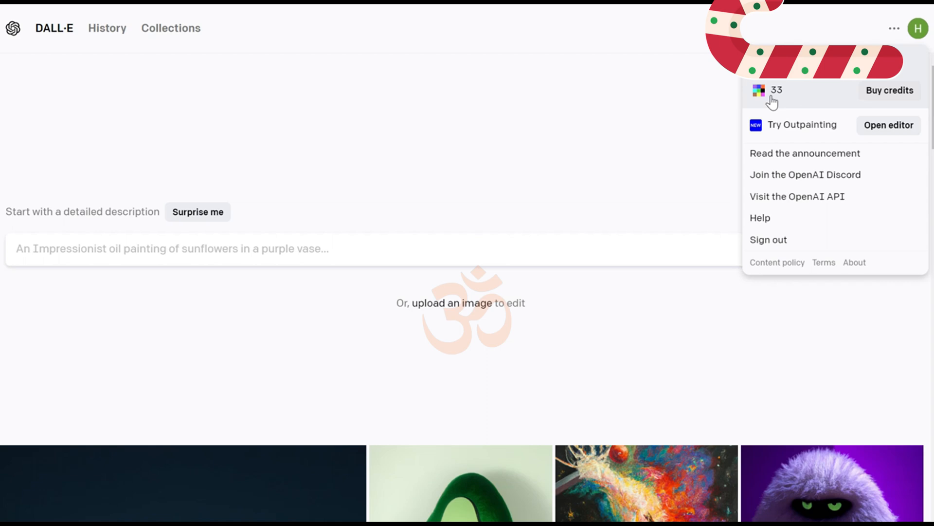
click(891, 92)
click(499, 322)
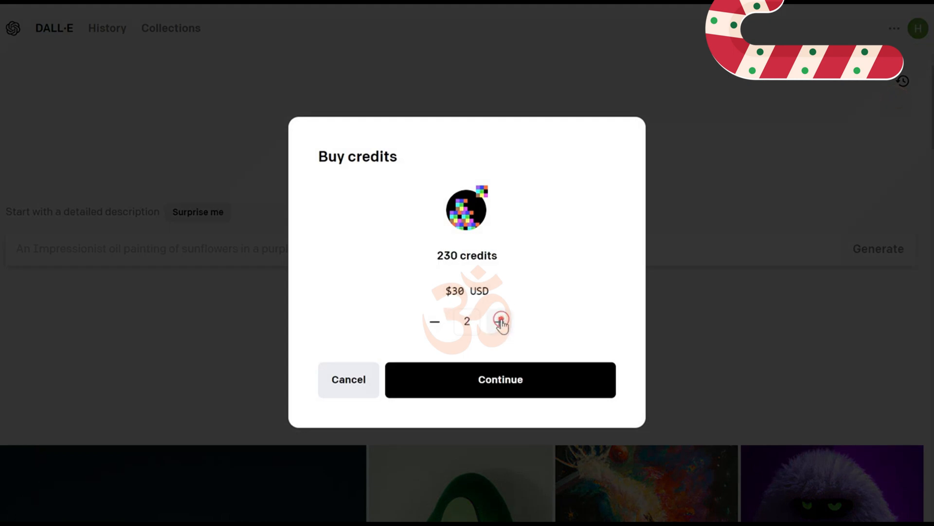
drag(442, 263, 507, 257)
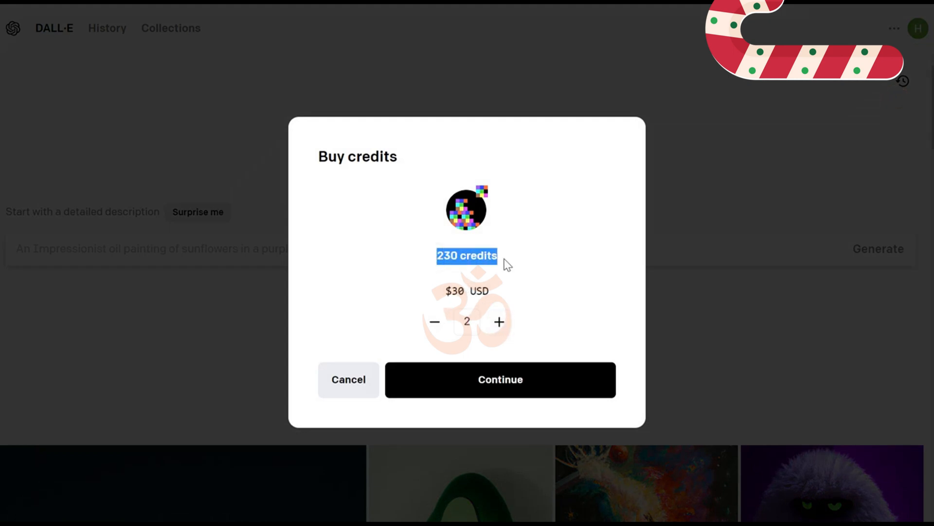
click(367, 370)
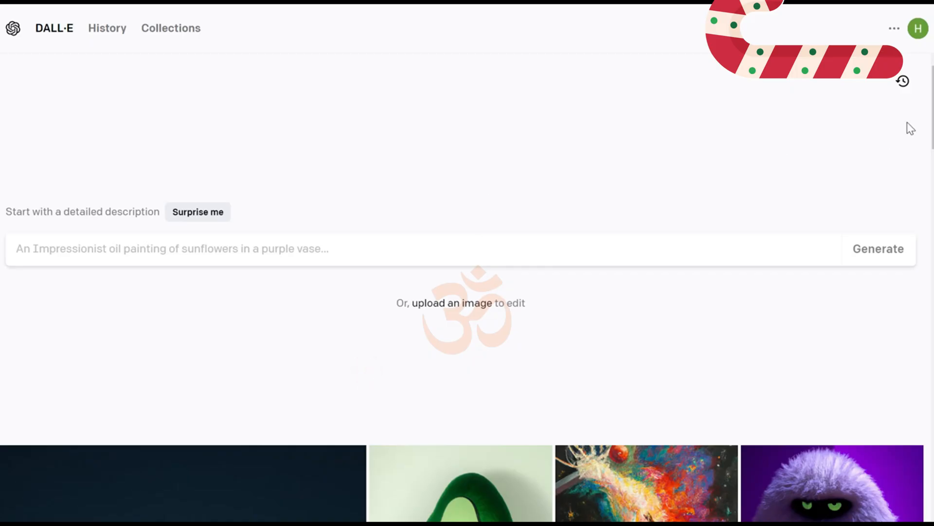
- View the single-package credit offer once more and dismiss it without buying
click(918, 28)
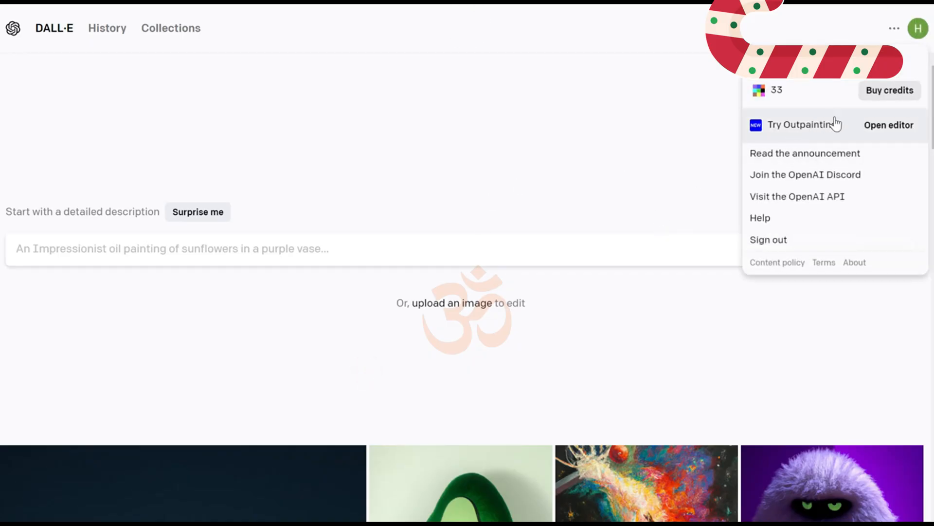
click(879, 92)
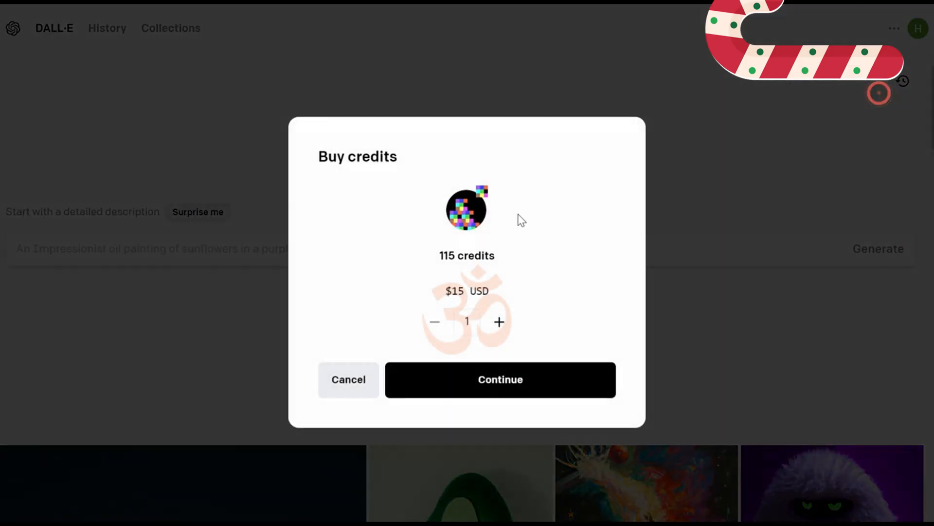
click(344, 395)
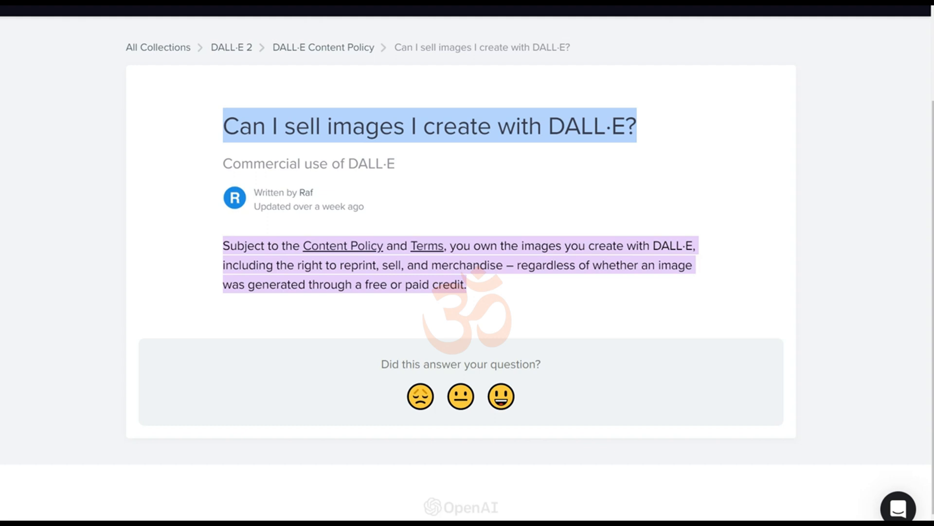
- Read the help article's answer on image ownership and the rights to reprint, sell and merchandise images created with DALL·E
drag(223, 248, 447, 247)
click(447, 248)
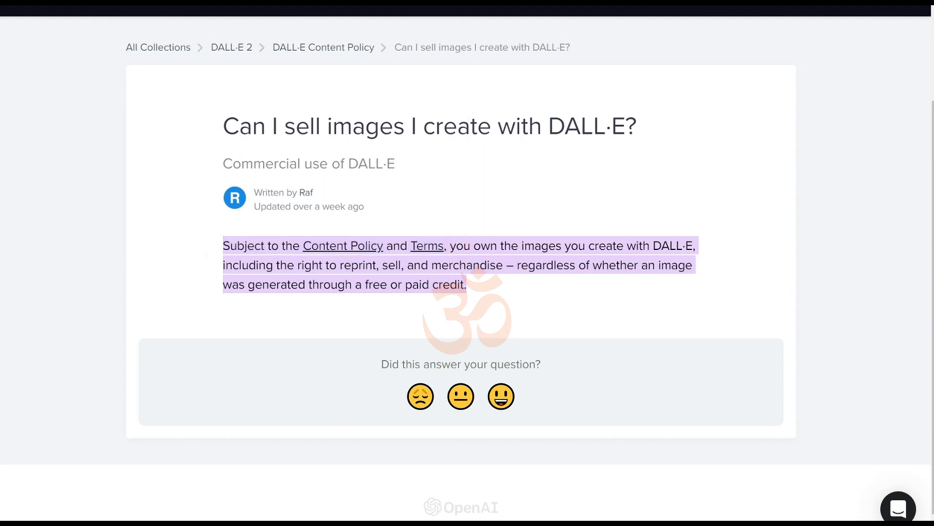
drag(449, 247, 692, 247)
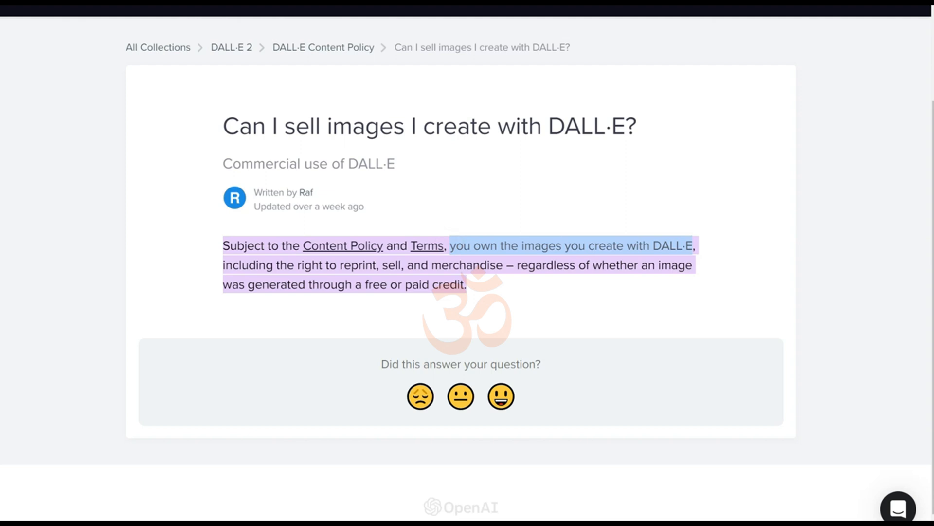
drag(212, 265, 505, 265)
click(385, 265)
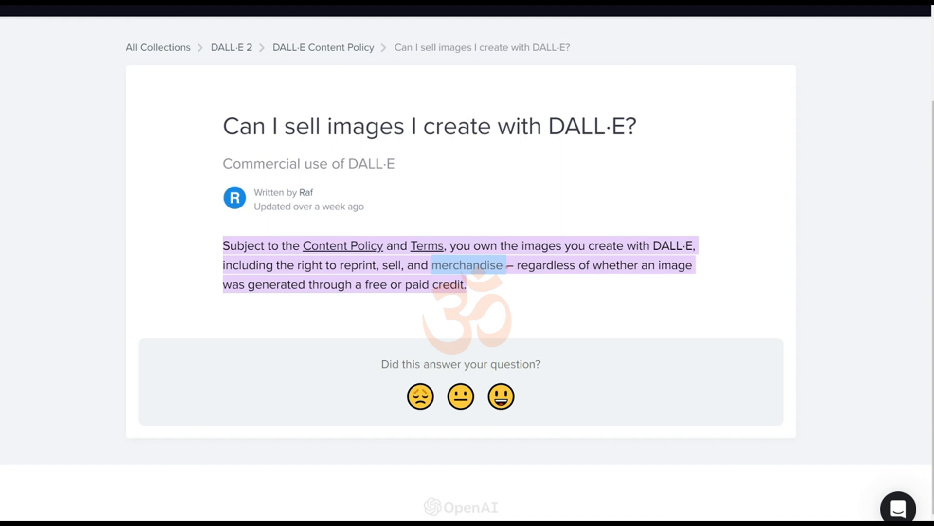
click(507, 266)
shift+click(224, 244)
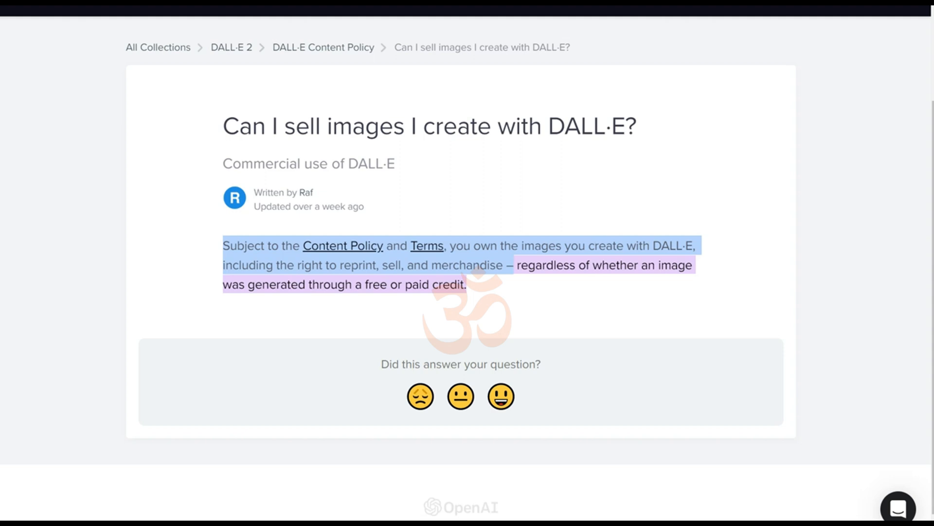
drag(513, 267, 674, 269)
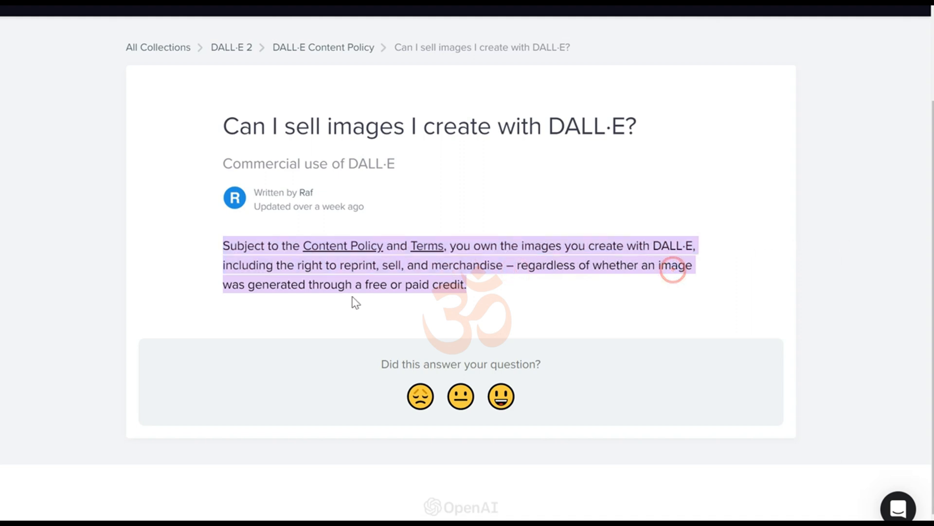
drag(366, 284, 468, 284)
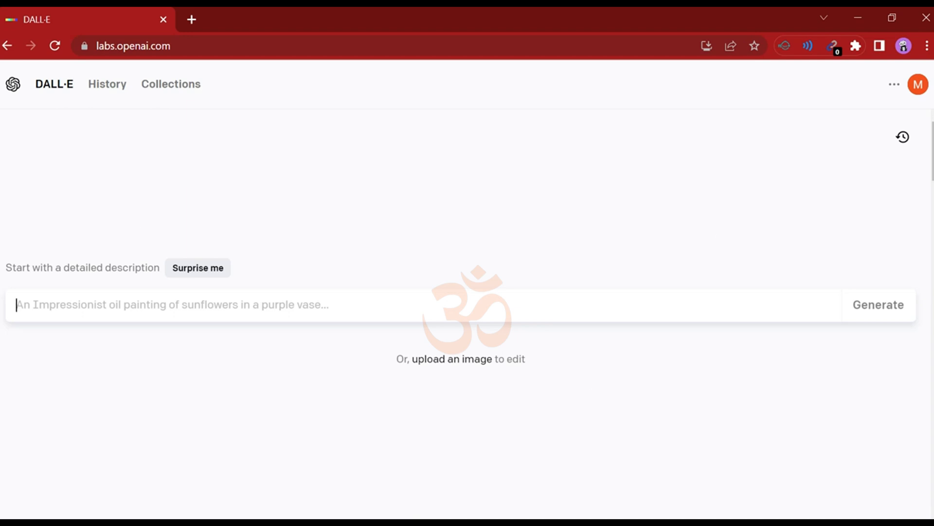
- Browse the example image gallery on the DALL·E home page and examine the prompts behind the images
scroll(234, 309, down, 2)
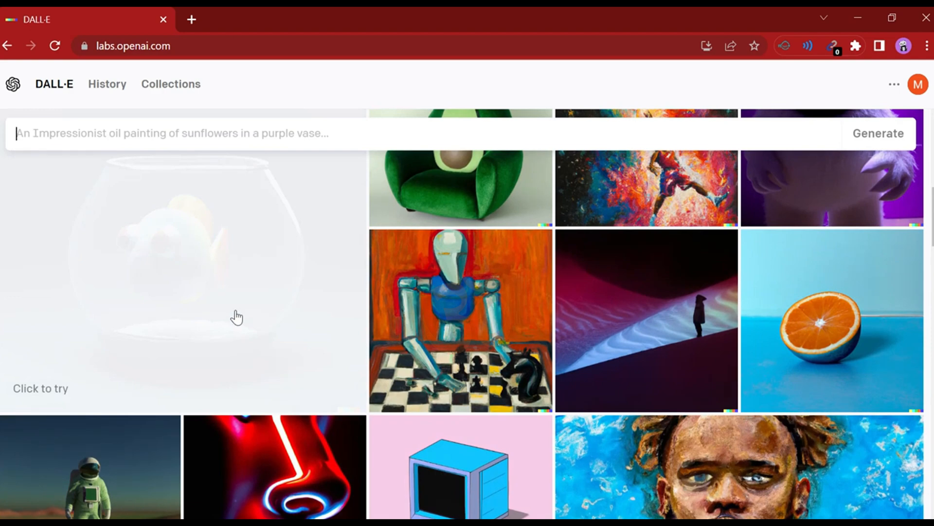
scroll(235, 318, down, 3)
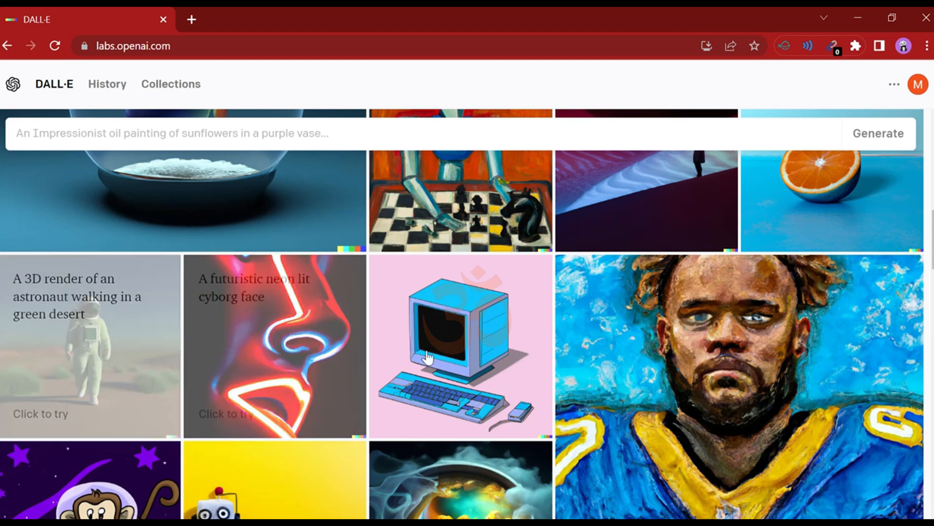
scroll(659, 373, down, 1)
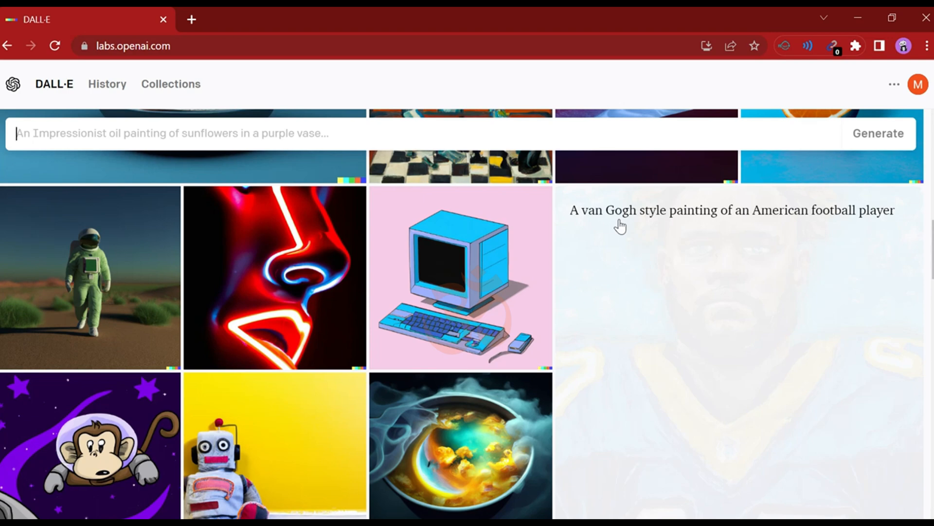
scroll(501, 345, down, 3)
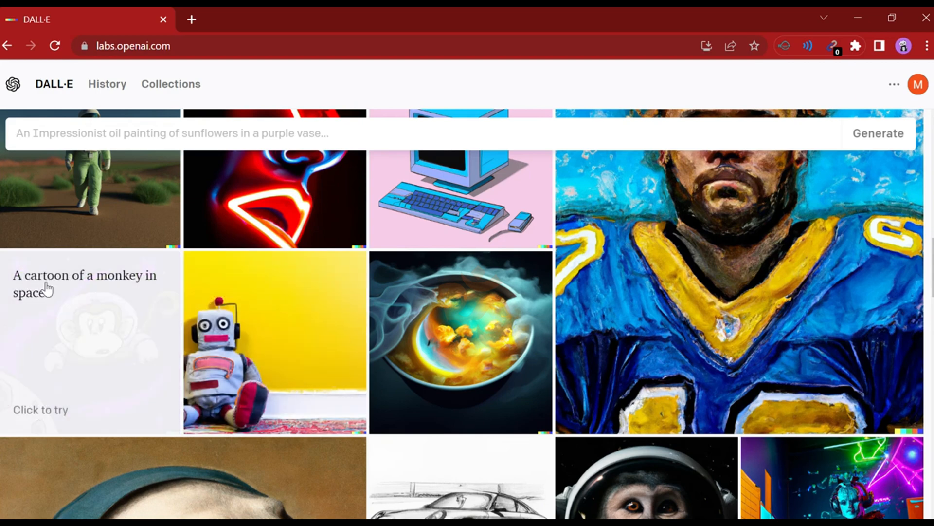
scroll(29, 287, down, 8)
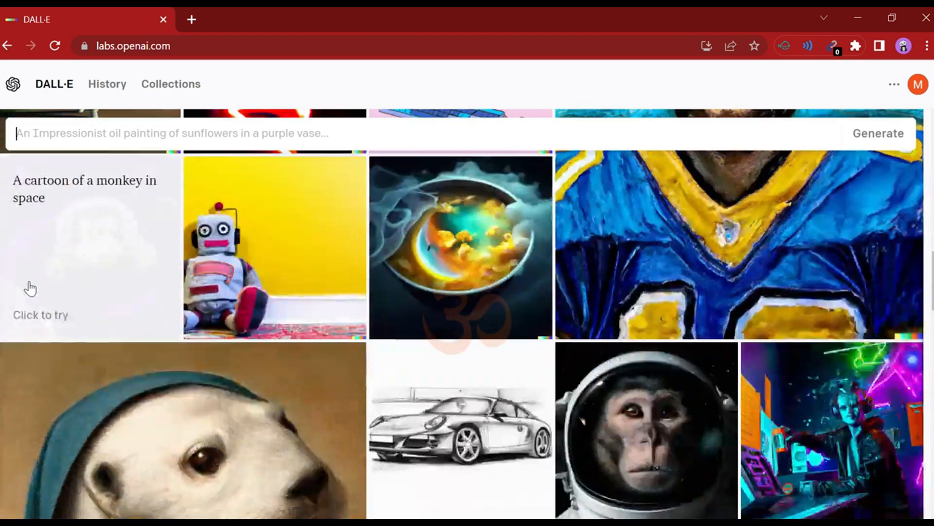
scroll(316, 202, up, 2)
scroll(316, 202, up, 1)
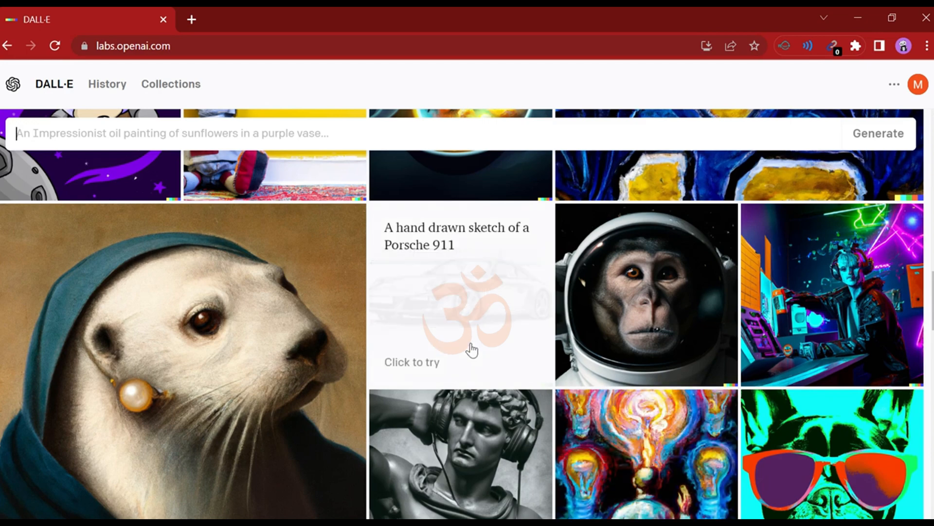
- Examine more example prompts further down the gallery, such as the Michelangelo's David, river painting and Times Square teddy bear images
scroll(471, 350, down, 2)
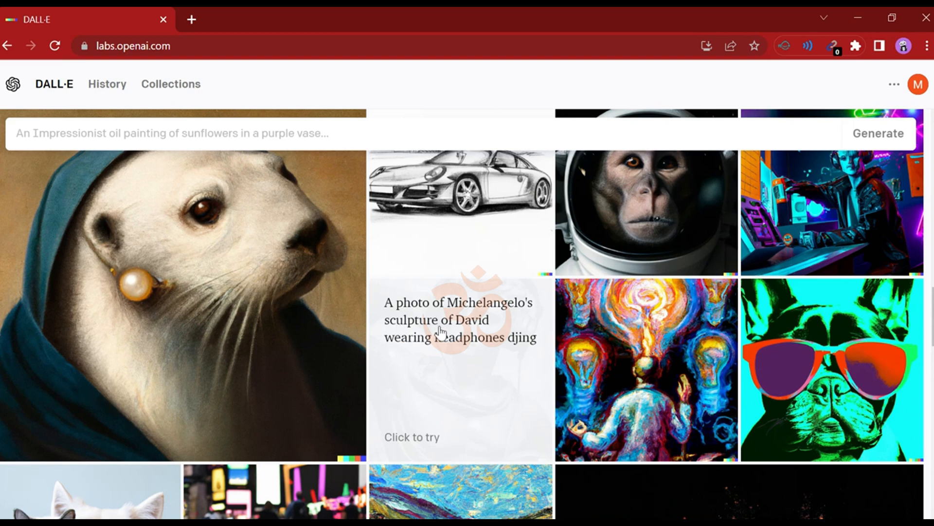
scroll(402, 331, down, 3)
scroll(403, 328, down, 3)
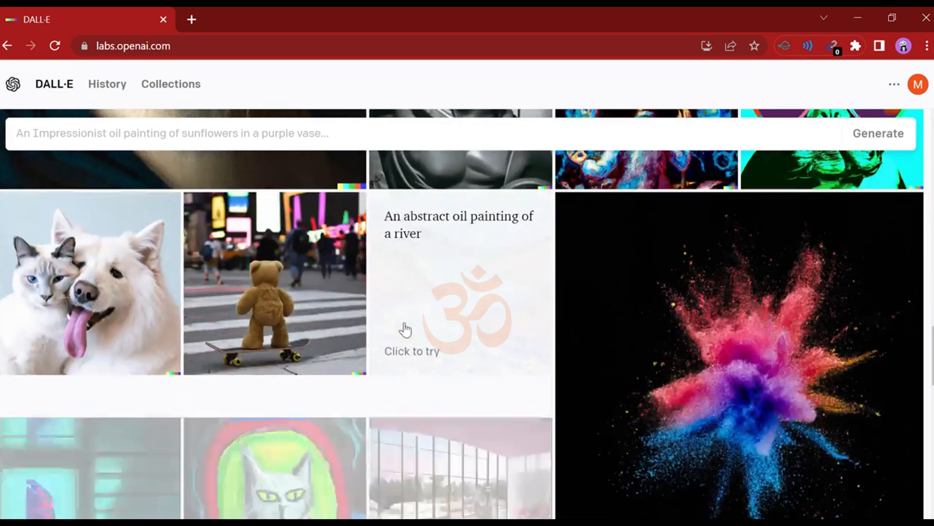
scroll(275, 271, up, 1)
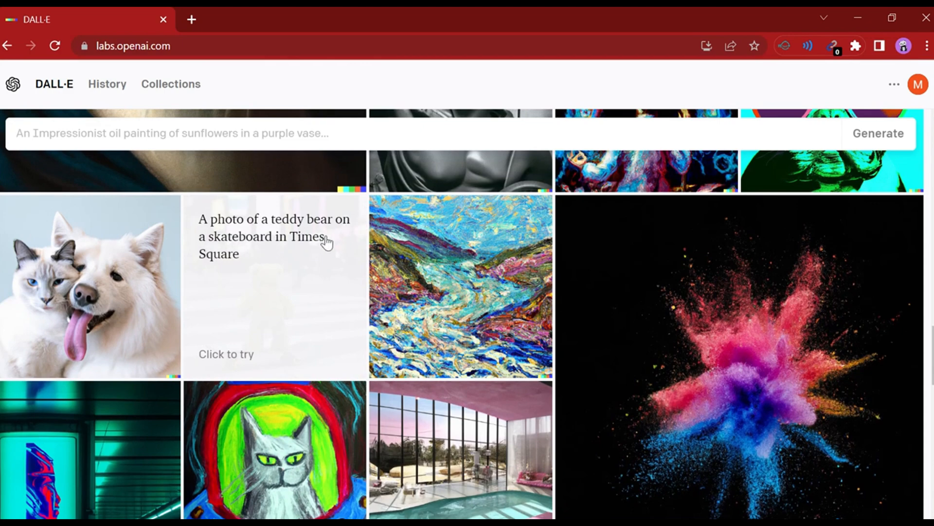
scroll(336, 290, down, 5)
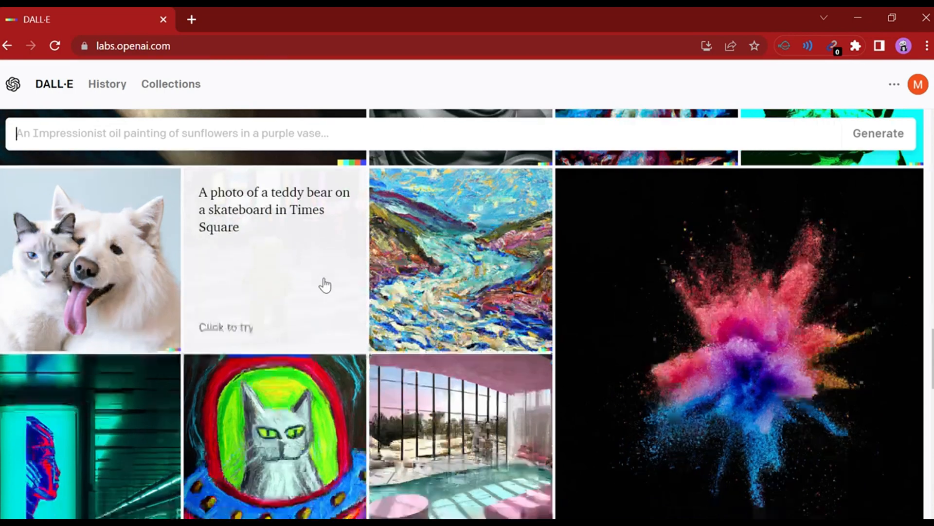
scroll(325, 285, down, 2)
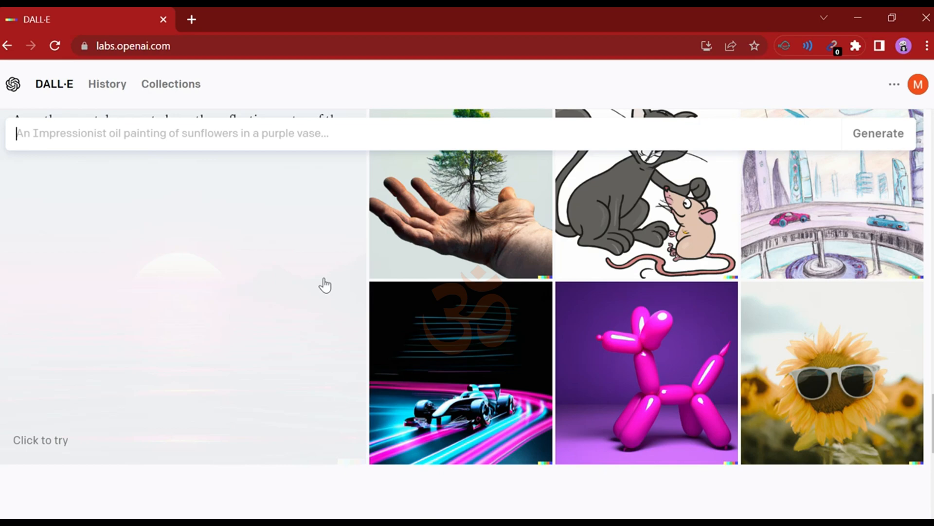
- Begin an image prompt reading "3d render of a banana jumping with its legs from a building on", correcting the misspelled "building"
scroll(325, 285, up, 15)
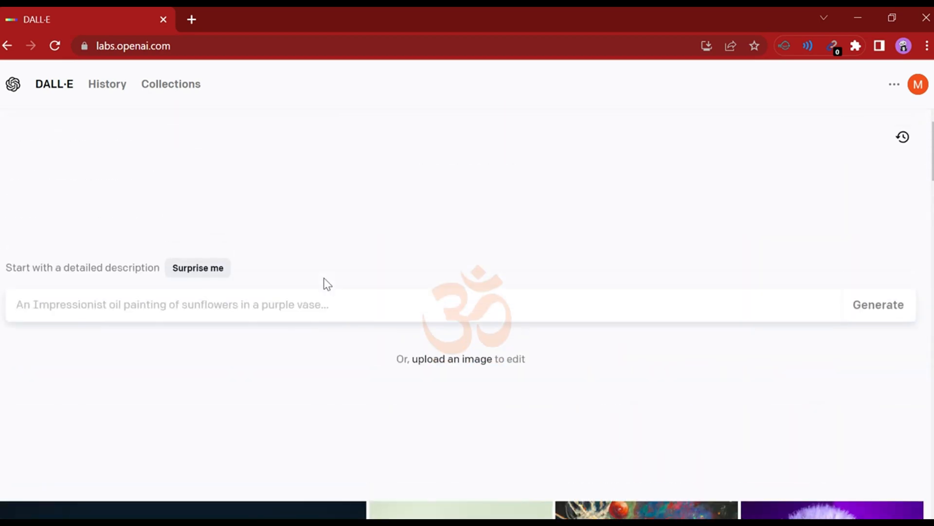
click(202, 306)
text(3)
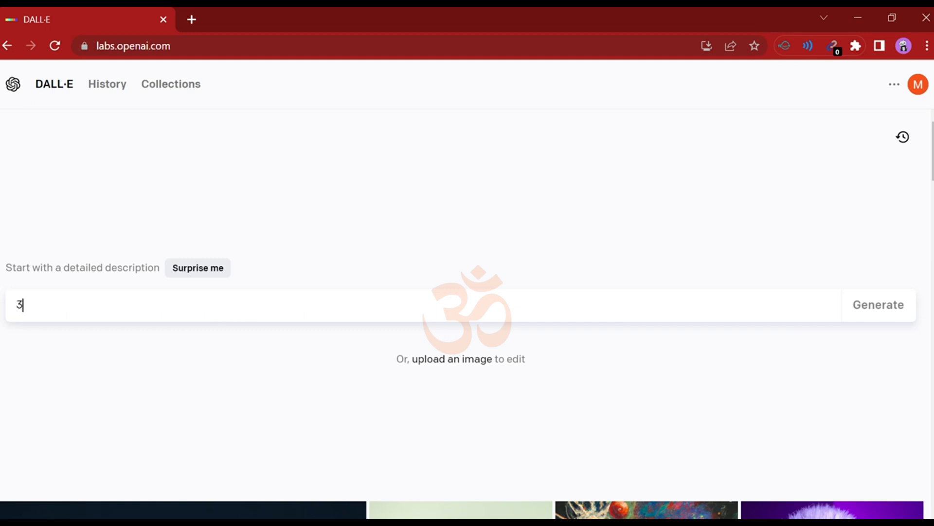
text(d render of a banana)
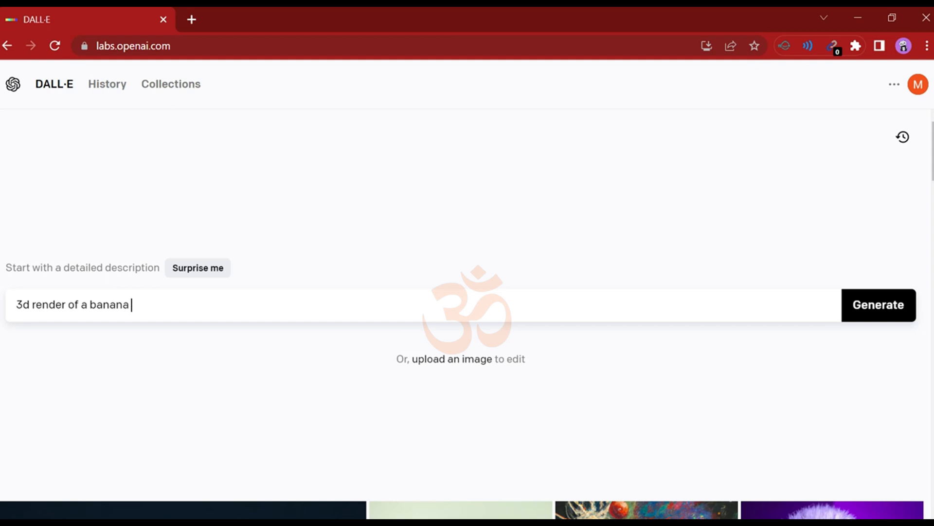
text(jumping with its le)
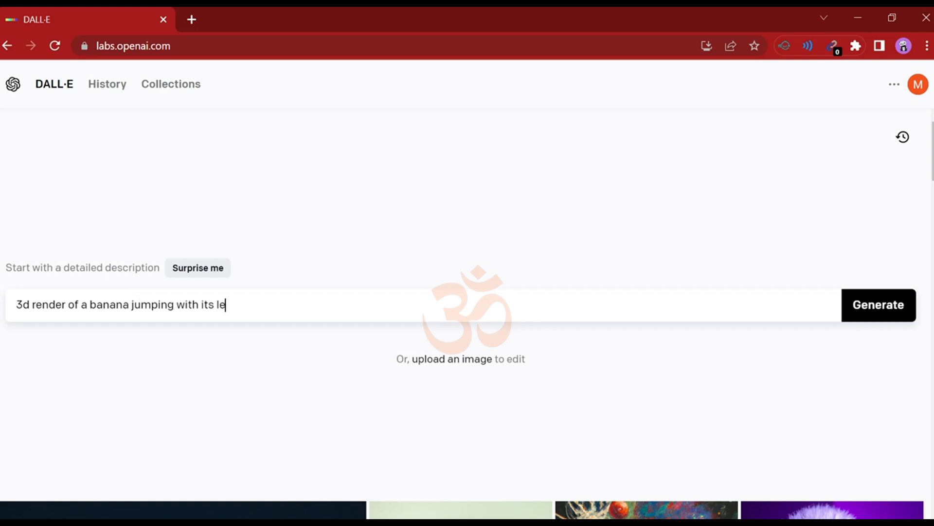
text(ges from a builidng on)
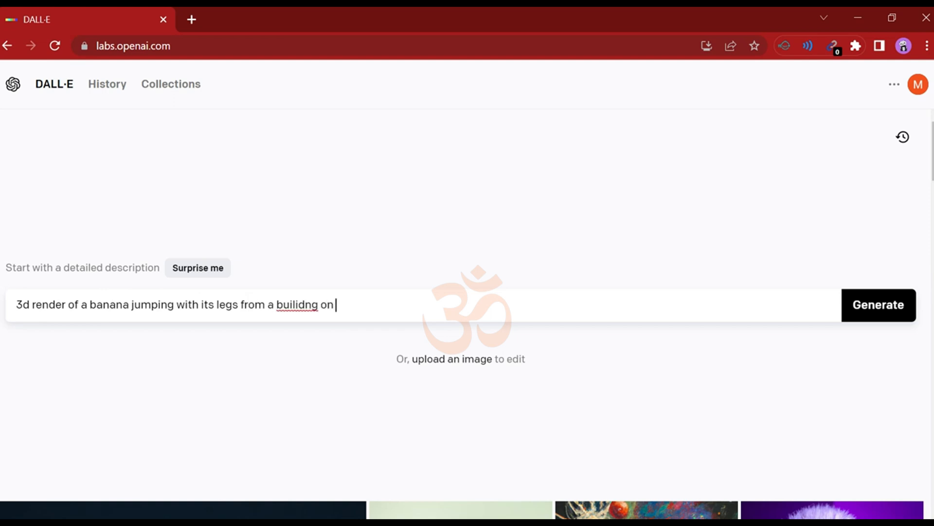
right_click(291, 306)
click(344, 304)
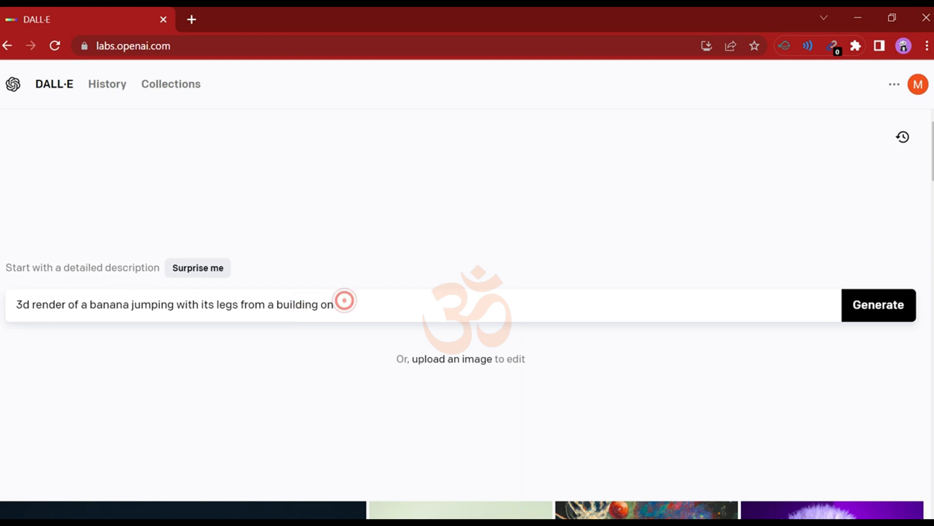
- Complete the banana prompt with "a skateboard on a sunny day" and generate the images
text(a sj)
key(BackSpace)
text(katef)
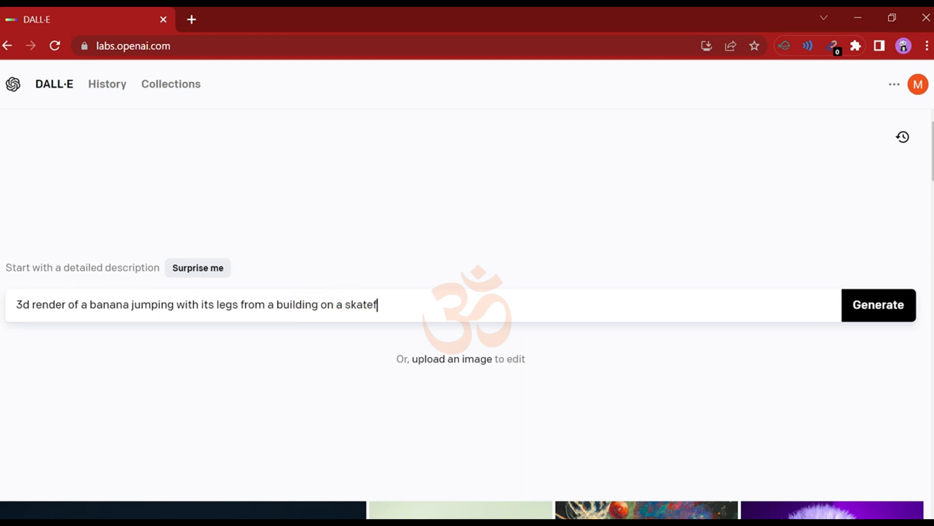
key(BackSpace)
text(board)
text(on a sunny day)
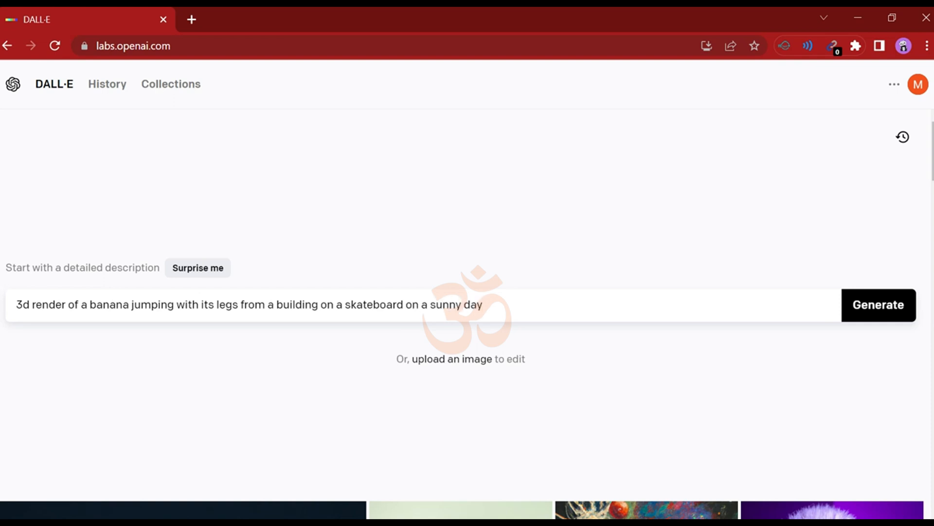
click(879, 306)
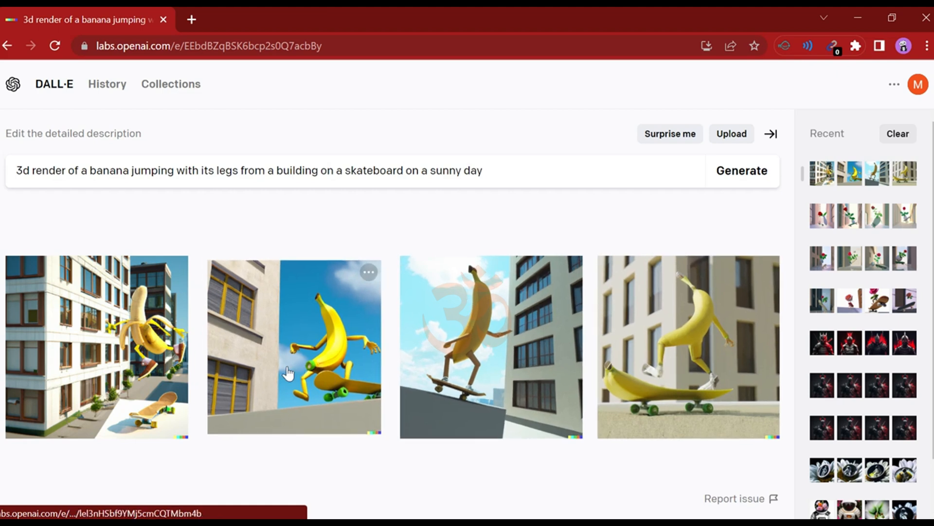
- View the first generated banana image at full size and return to the set of results
click(118, 365)
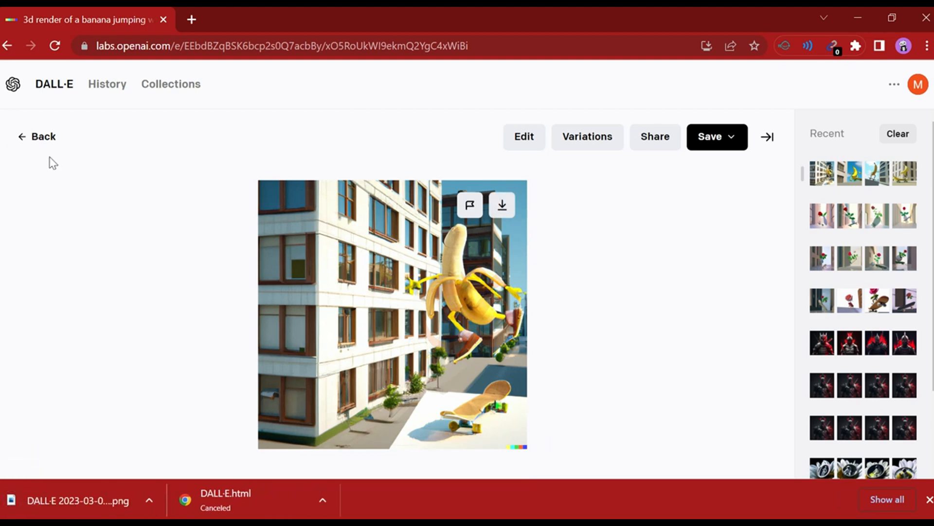
click(43, 139)
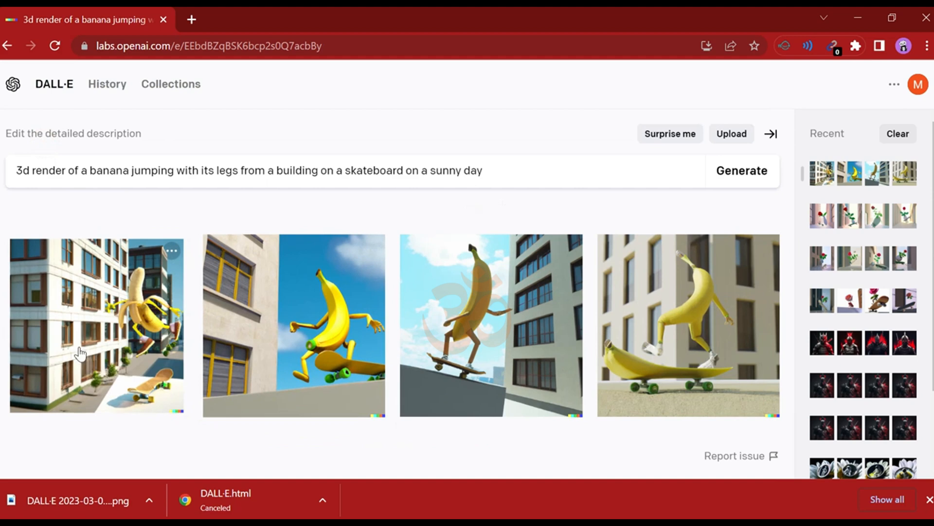
click(137, 304)
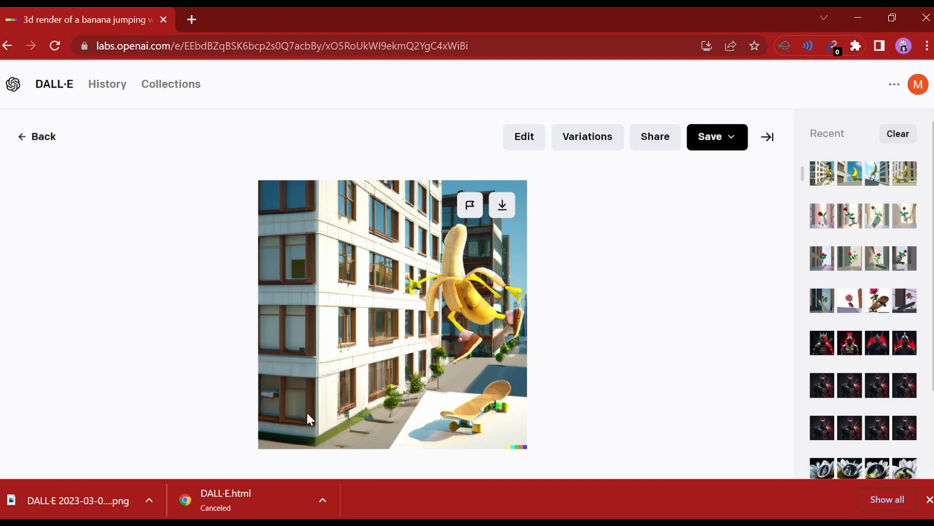
click(41, 139)
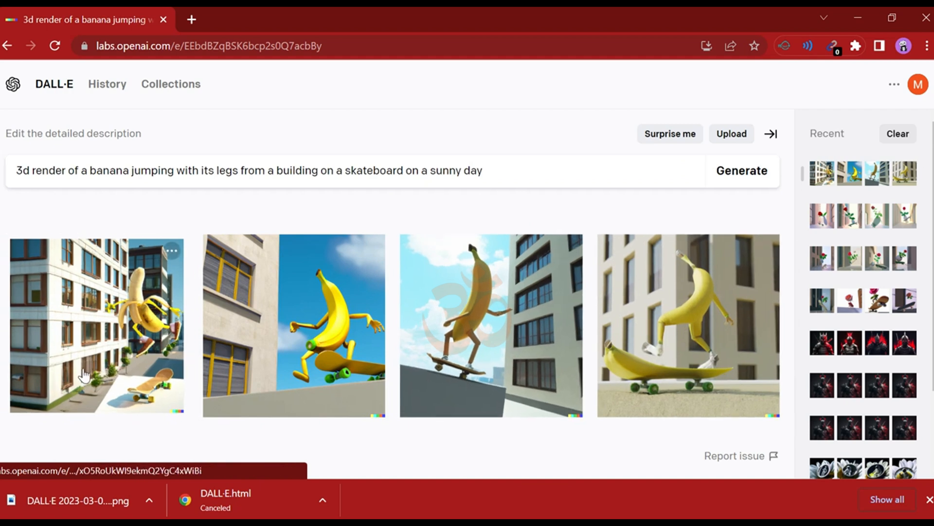
- Generate variations of the first banana image and dismiss the credits notice
click(142, 342)
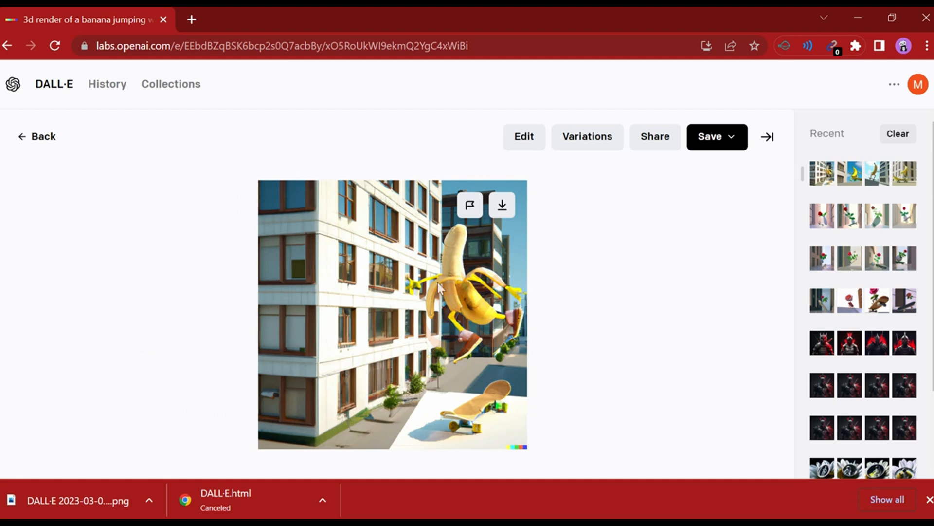
click(599, 149)
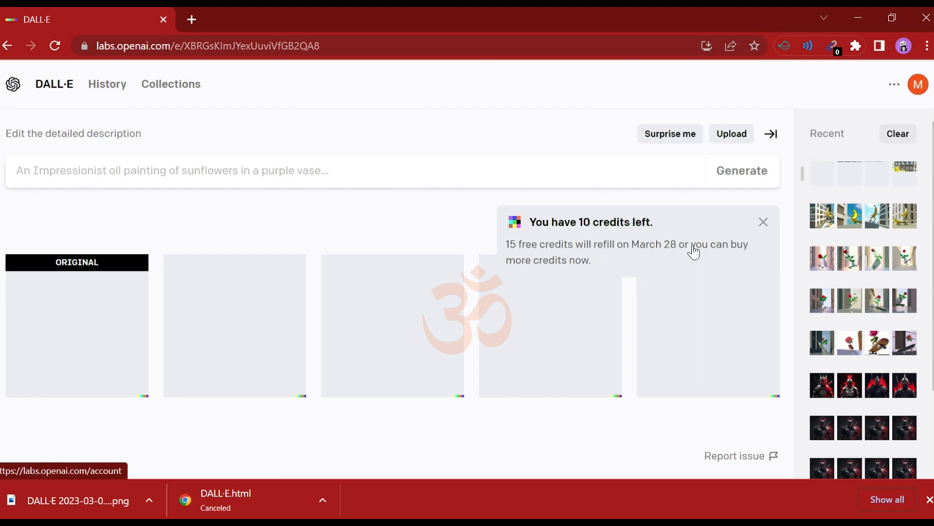
click(763, 223)
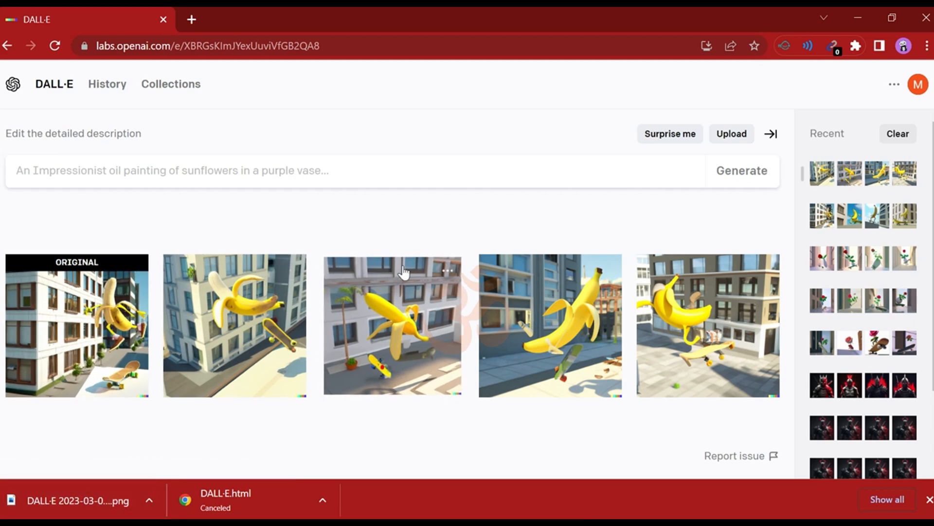
- From the home page, cycle through surprise prompts and generate images for "an astronaut playing basketball with cats in space, digital art"
click(272, 178)
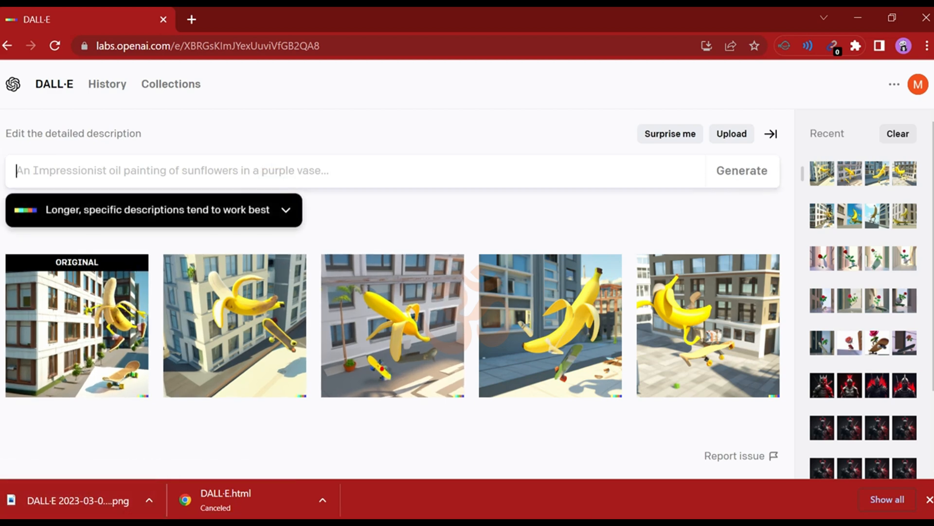
click(60, 89)
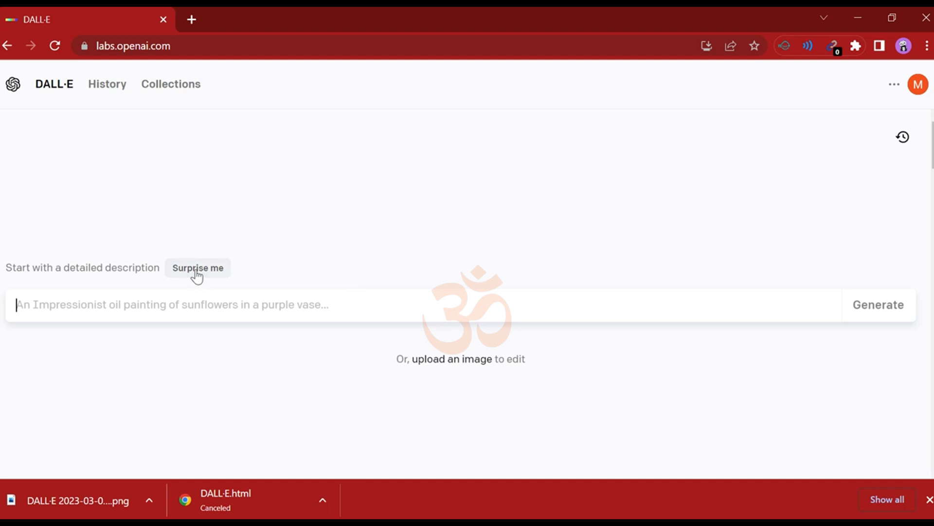
click(197, 269)
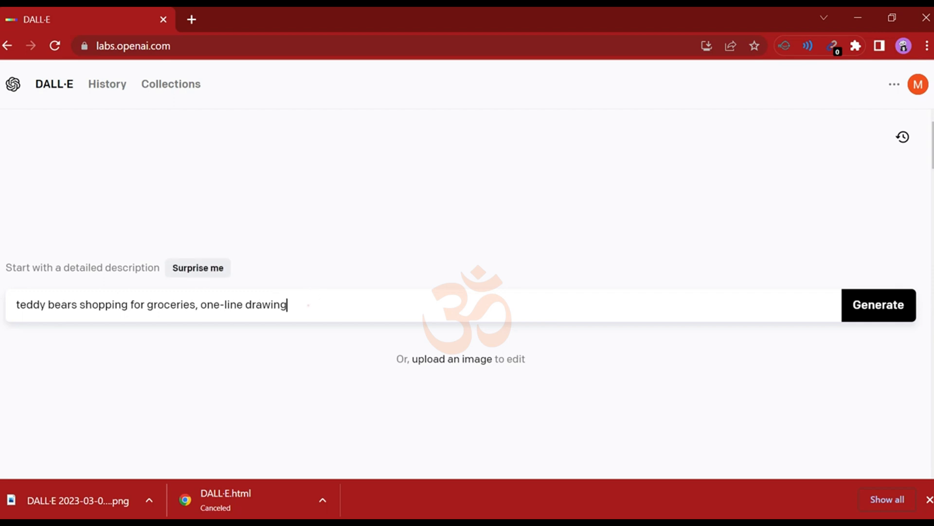
drag(307, 304, 15, 307)
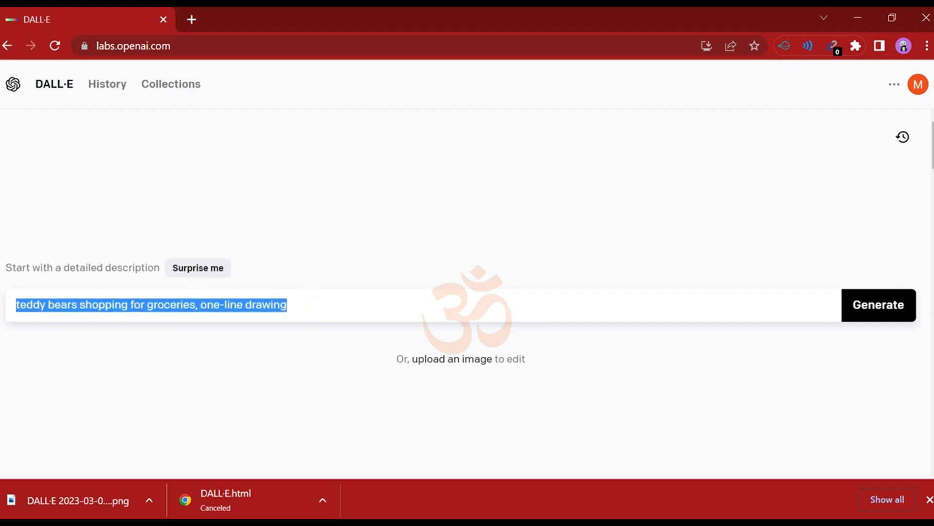
click(290, 307)
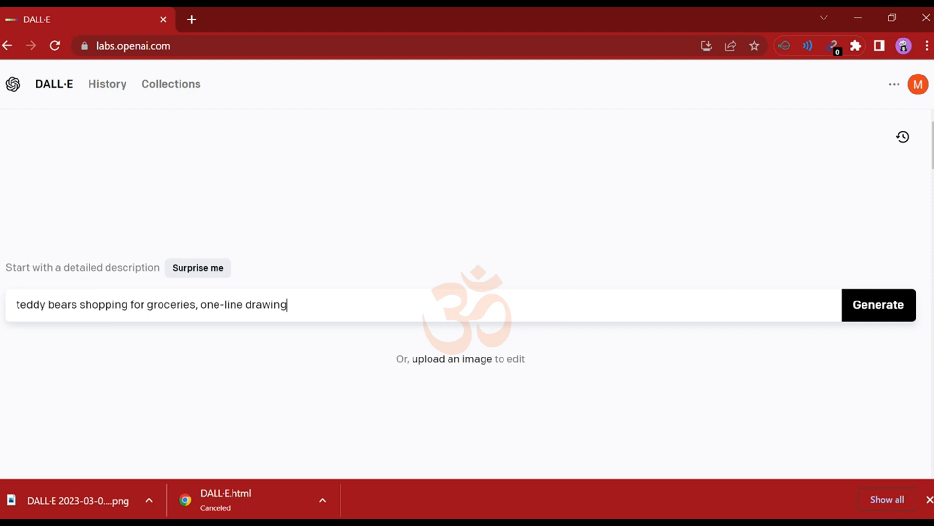
click(200, 269)
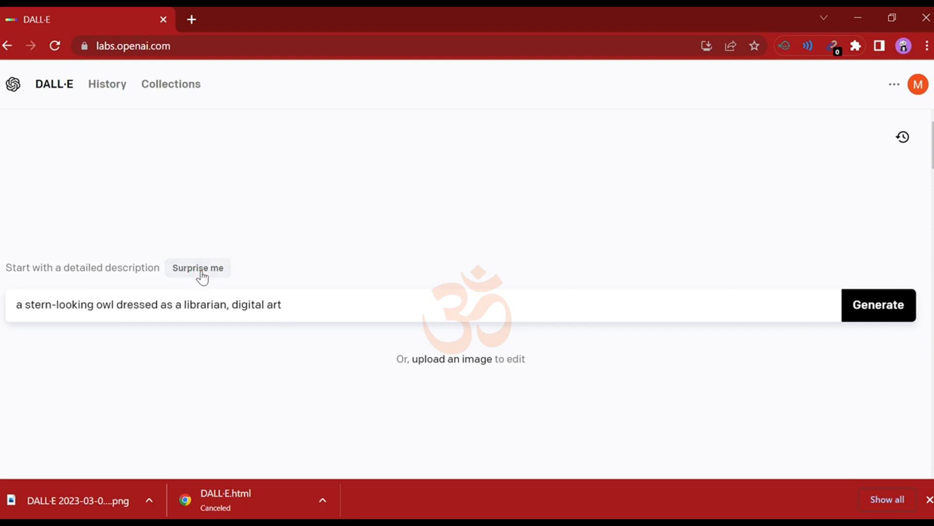
click(200, 269)
click(878, 303)
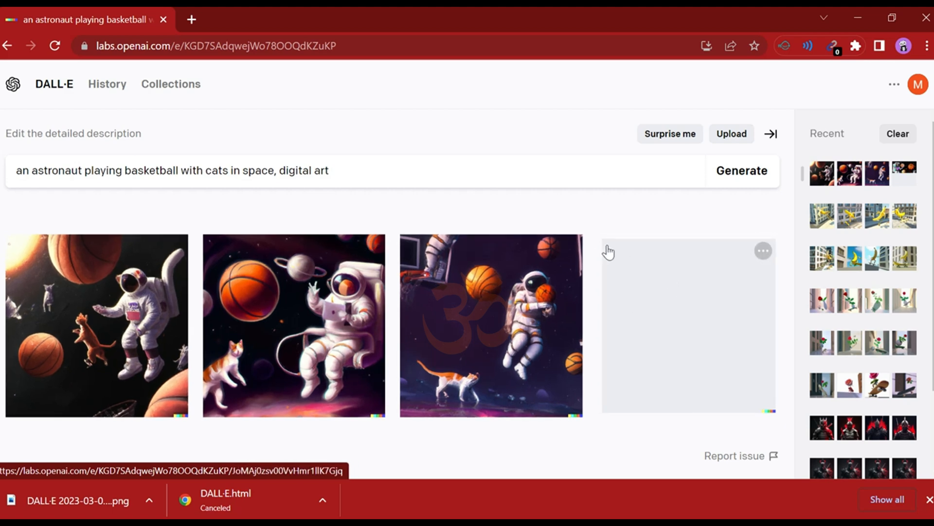
- Open the first generated astronaut image and download it
click(58, 386)
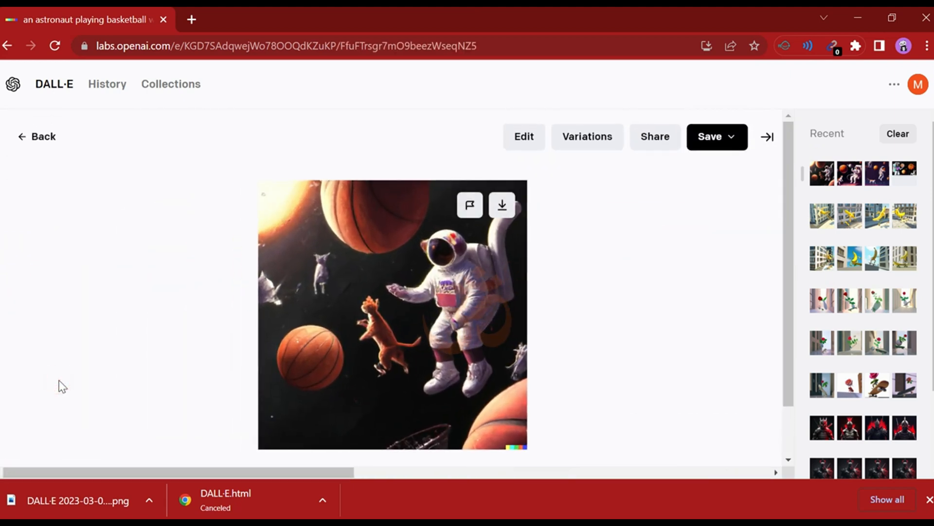
click(497, 203)
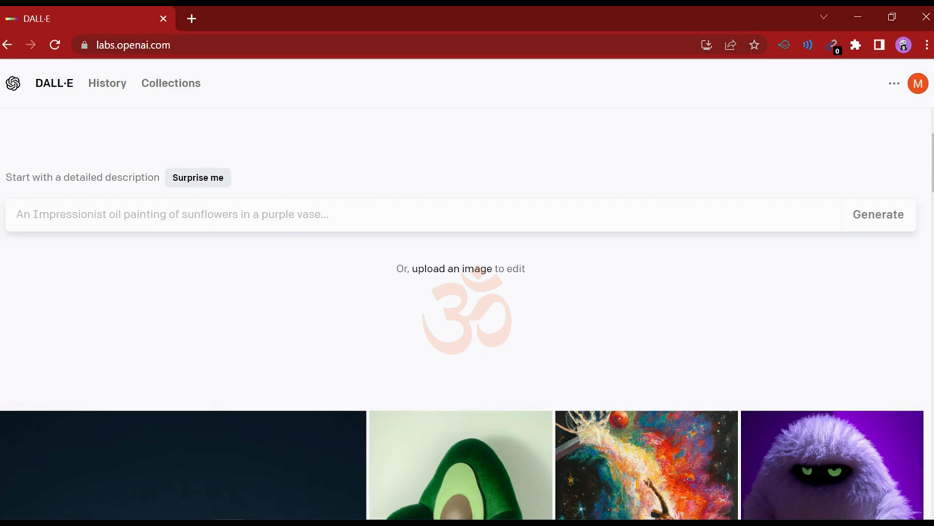
- Generate images from the prompt "sketch of a polar bear in a zoo" on the home page
click(258, 209)
text(sk)
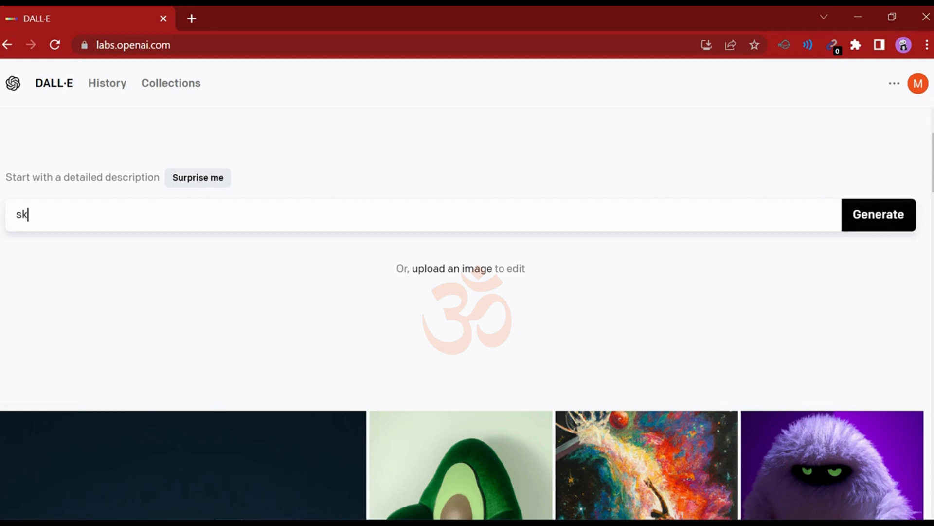
text(etch of a polar bear)
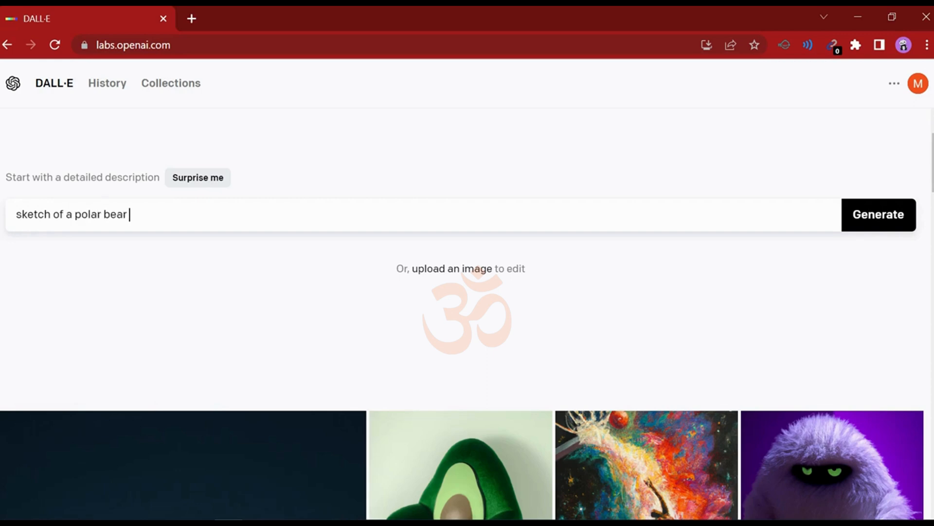
text( in a zoo)
key(Return)
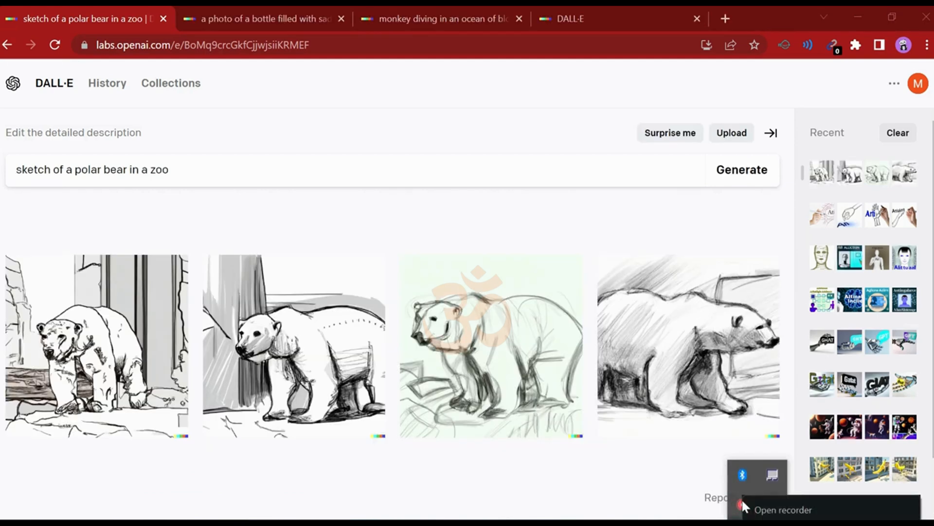
click(742, 505)
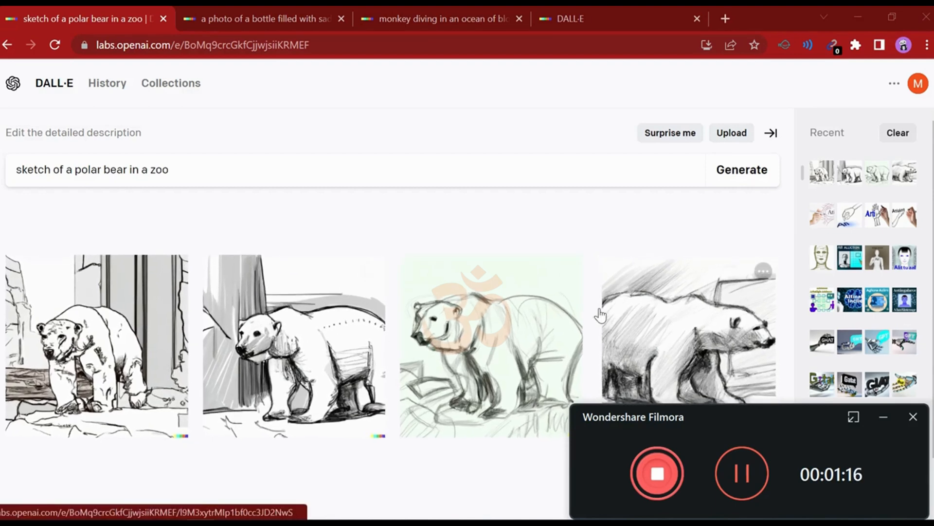
- Open the fourth generated polar bear sketch at full size
click(676, 314)
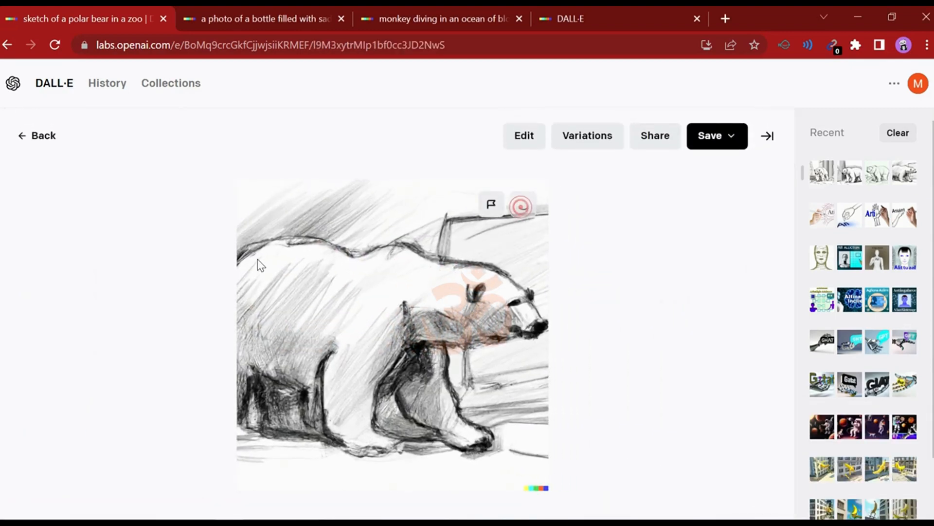
- Open the first generated polar bear sketch at full size, download it, and return to the results
click(42, 137)
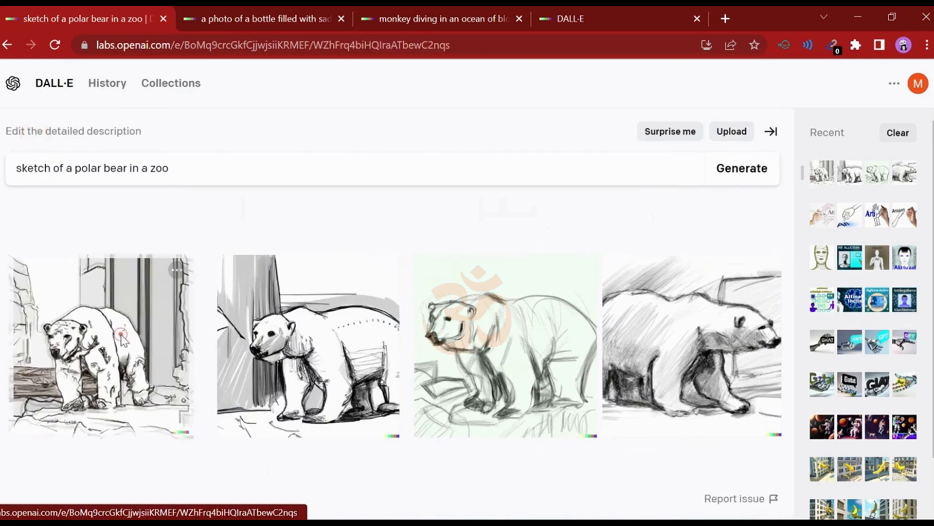
click(122, 337)
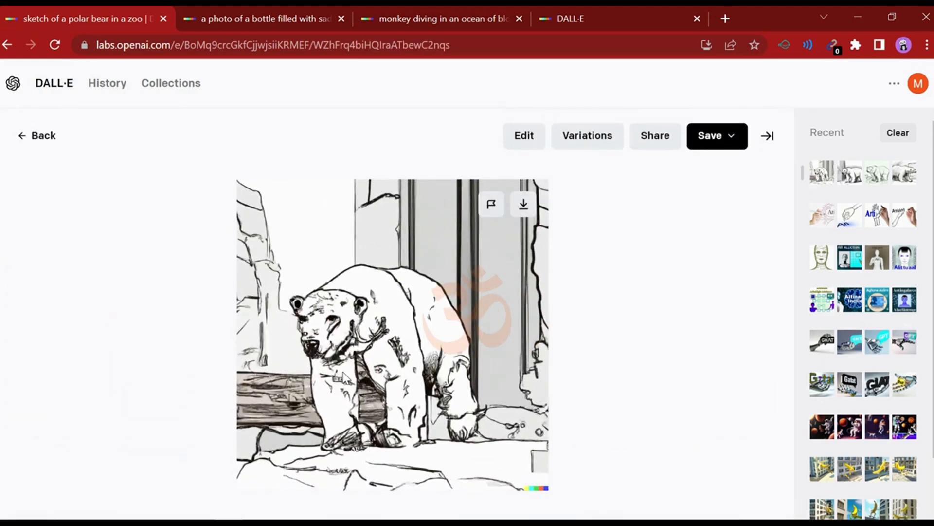
click(519, 200)
click(22, 135)
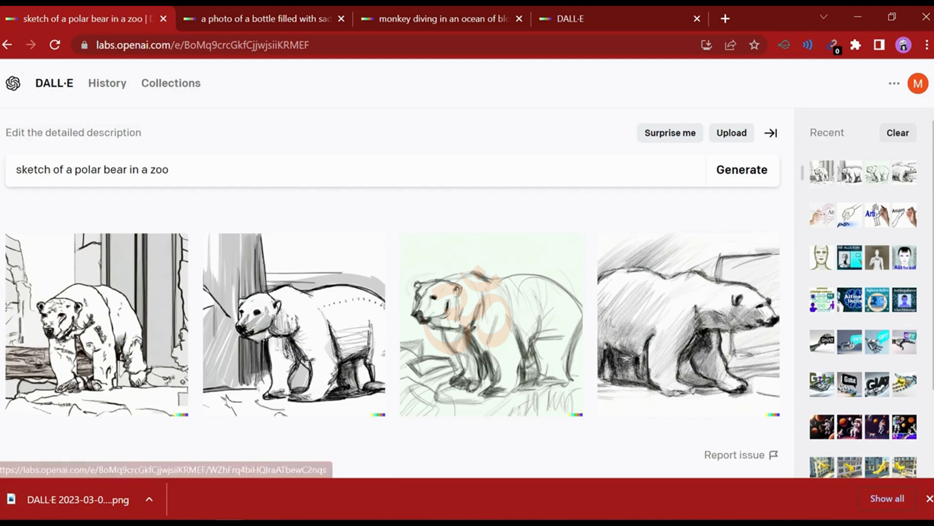
- Compare the style words in the polar bear prompt and the bottle prompt, highlighting "photo" in the latter
double_click(18, 169)
click(123, 157)
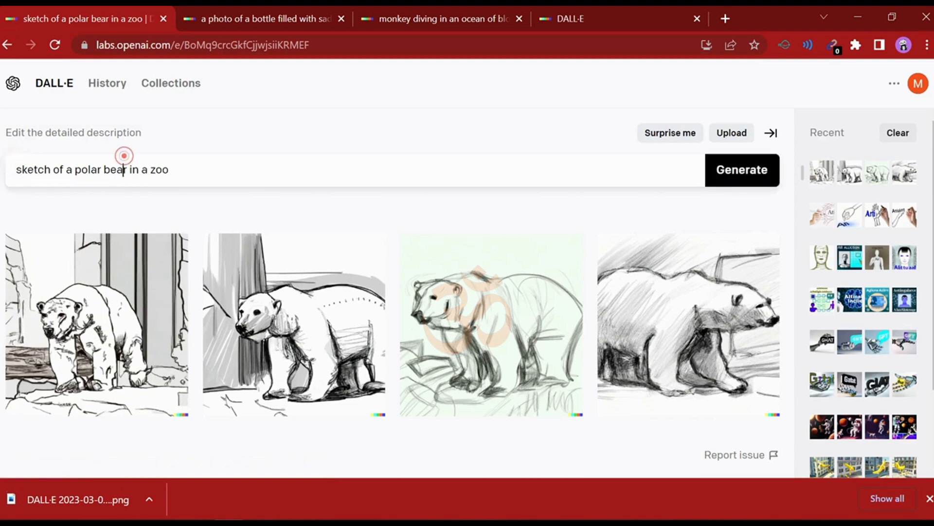
click(237, 13)
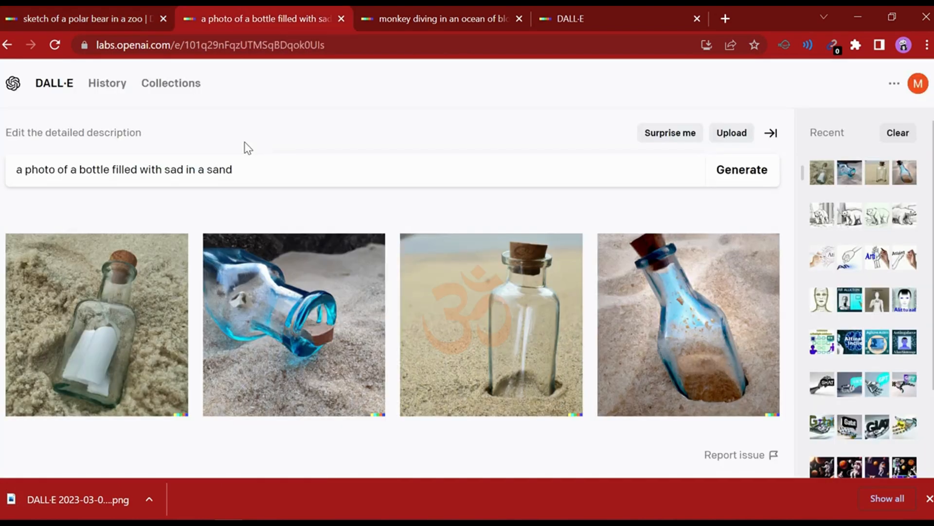
double_click(26, 169)
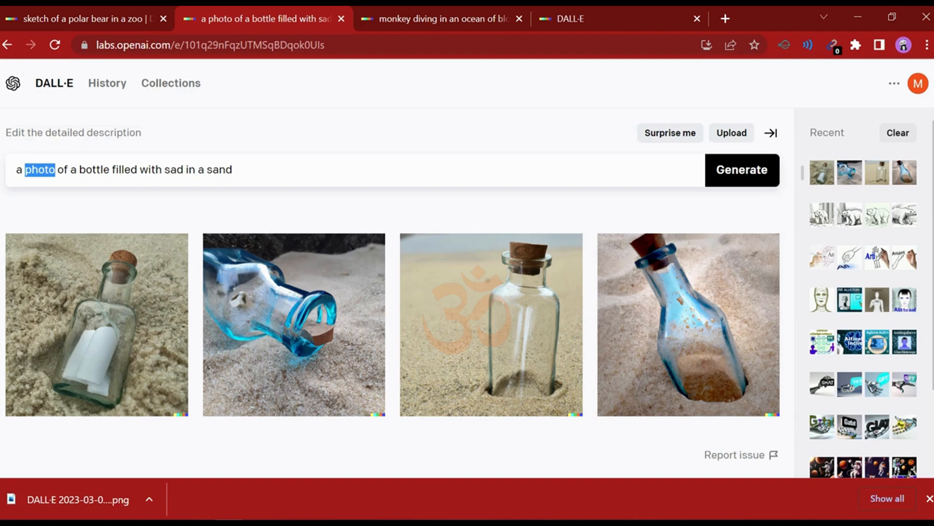
click(25, 170)
double_click(29, 169)
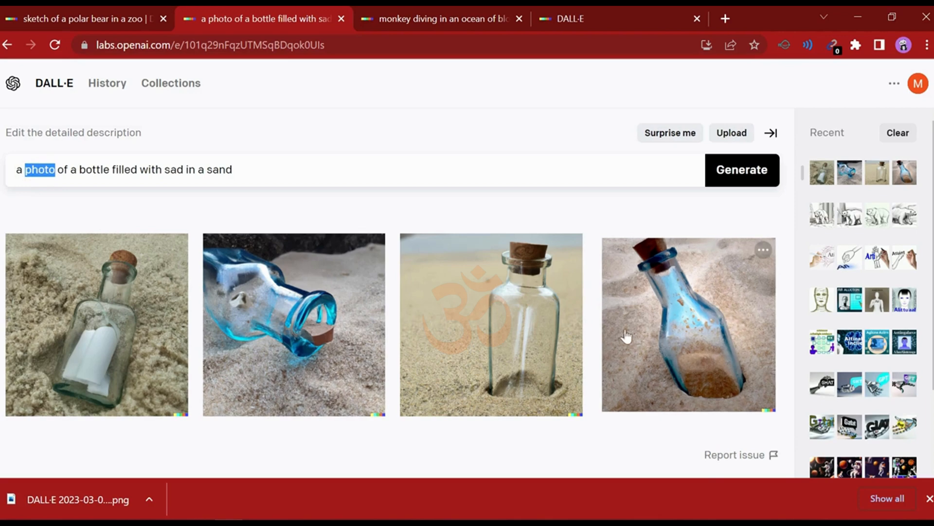
- Open the fourth generated image of the bottle in sand and download it
click(744, 307)
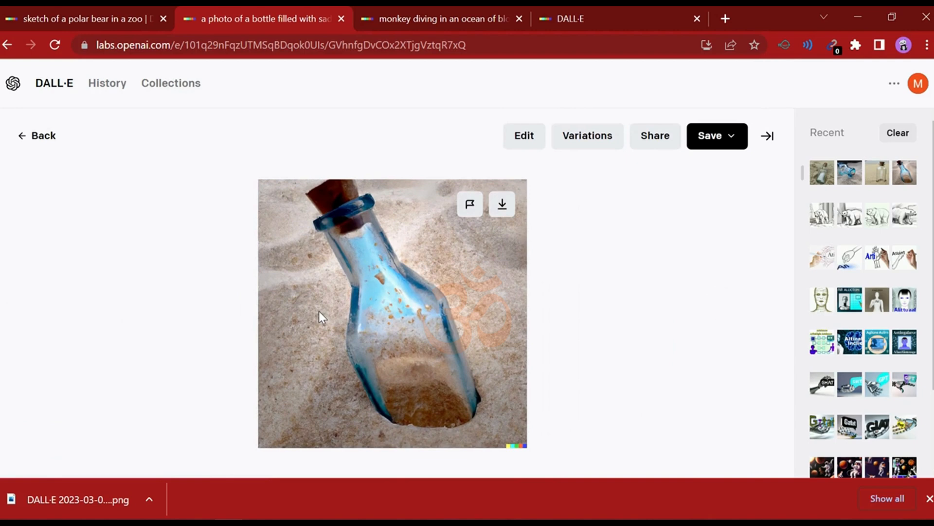
click(502, 204)
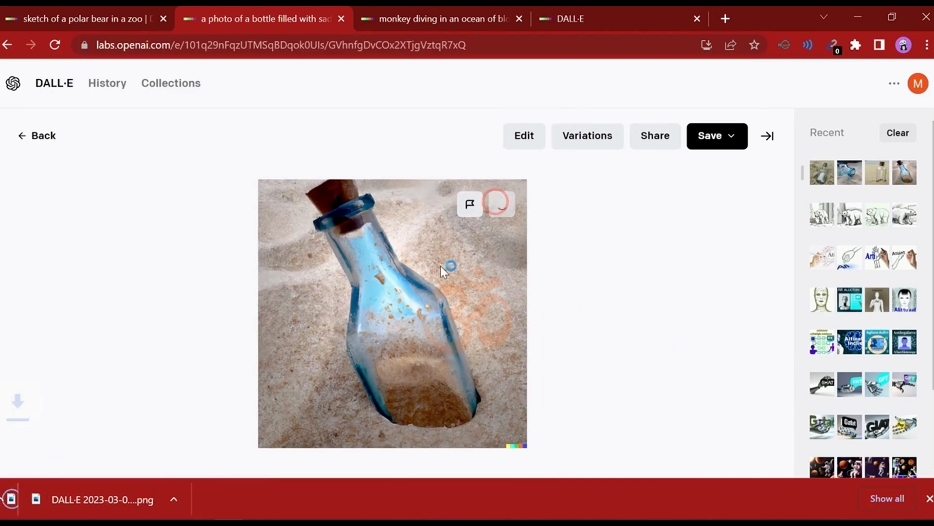
click(42, 136)
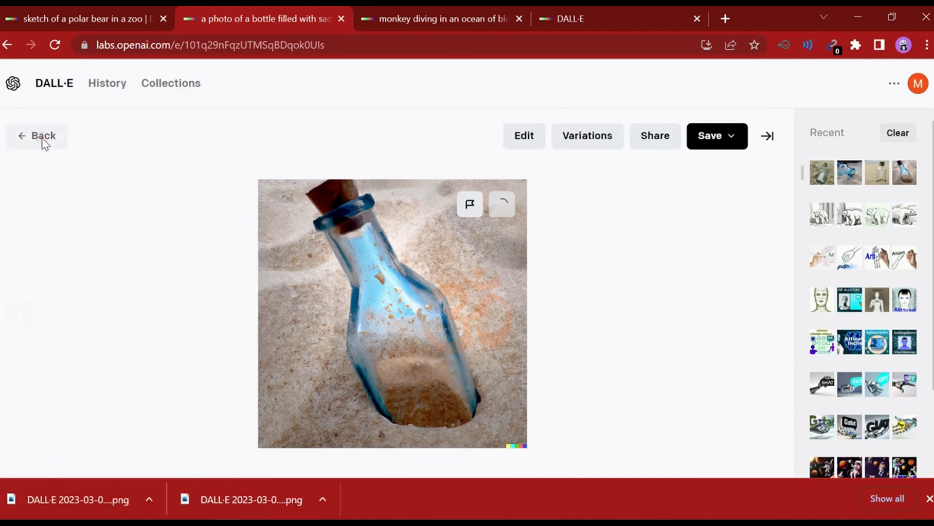
- In the monkey results, highlight the subject "monkey diving in an ocean of blood" and the style words "digital art" in the prompt
click(429, 11)
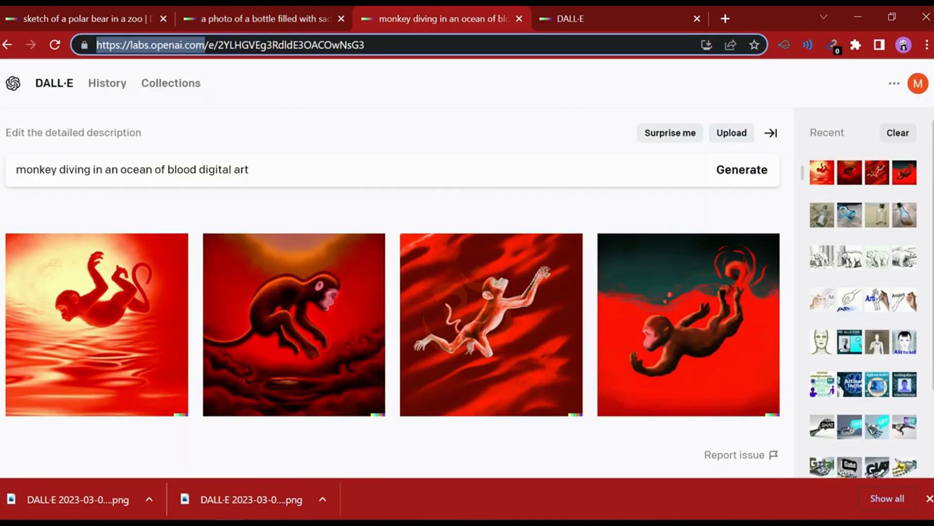
drag(16, 169, 197, 170)
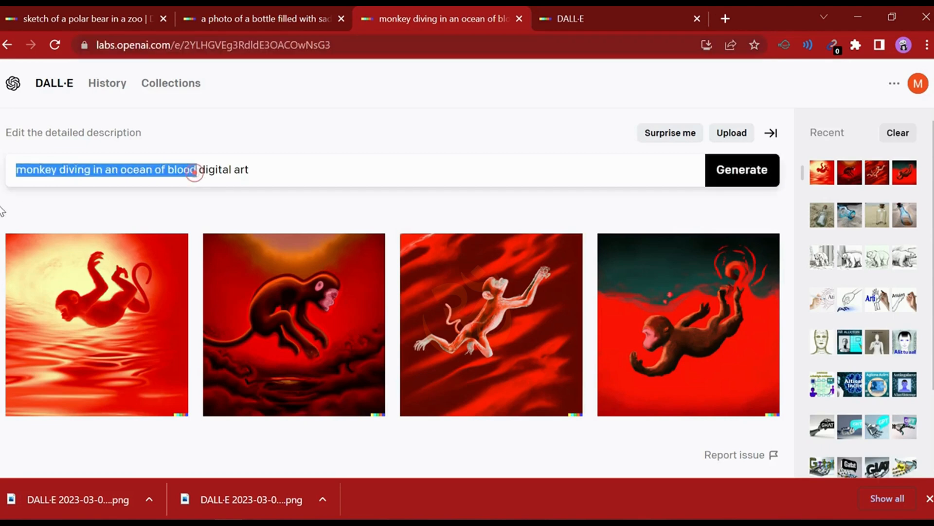
click(199, 170)
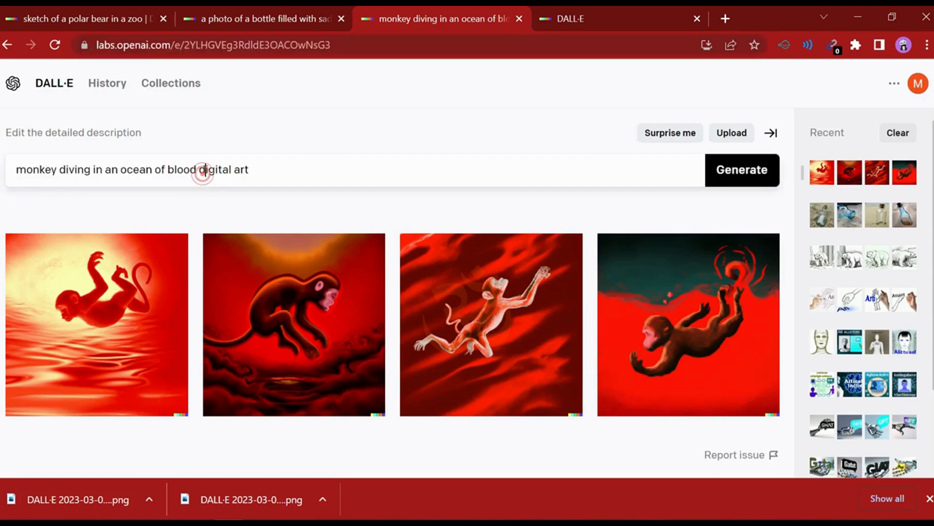
key(shift+End)
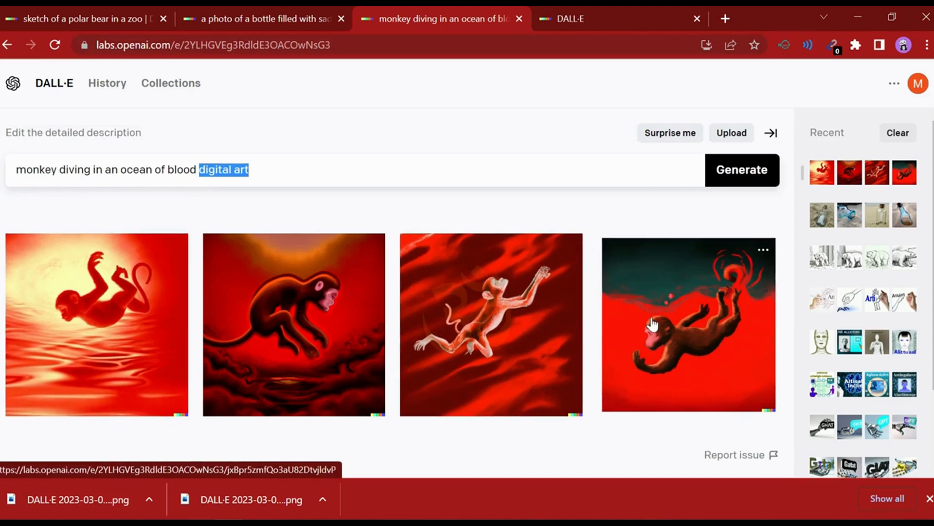
- Revisit the bottle and polar bear prompts and highlight their style words "photo" and "sketch"
click(261, 19)
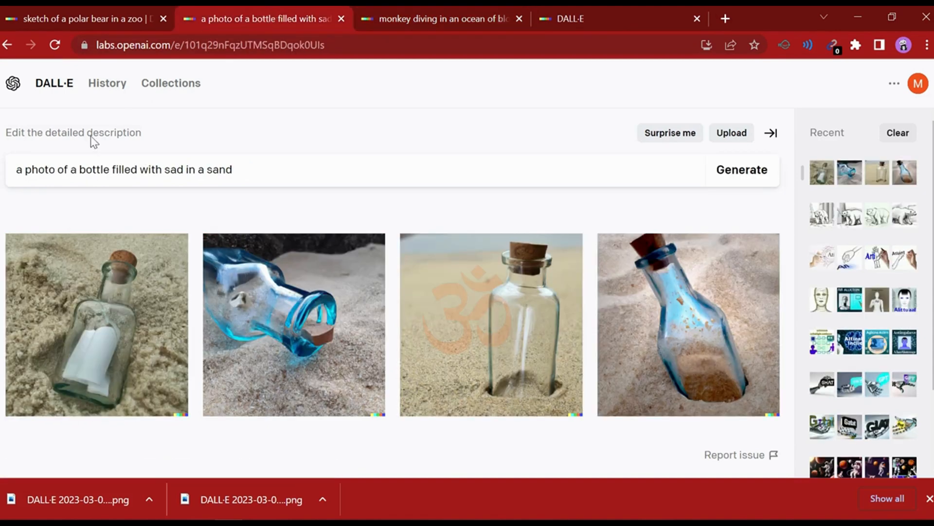
double_click(29, 170)
click(76, 12)
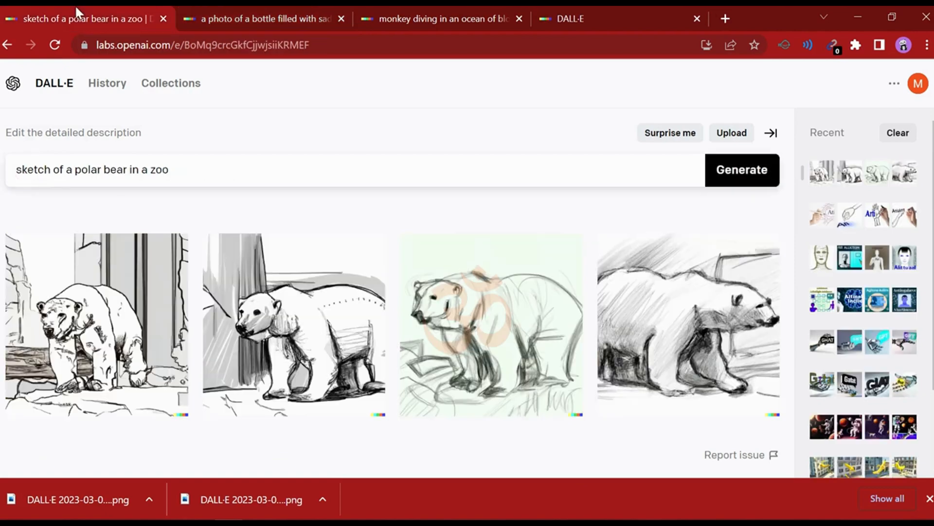
double_click(44, 170)
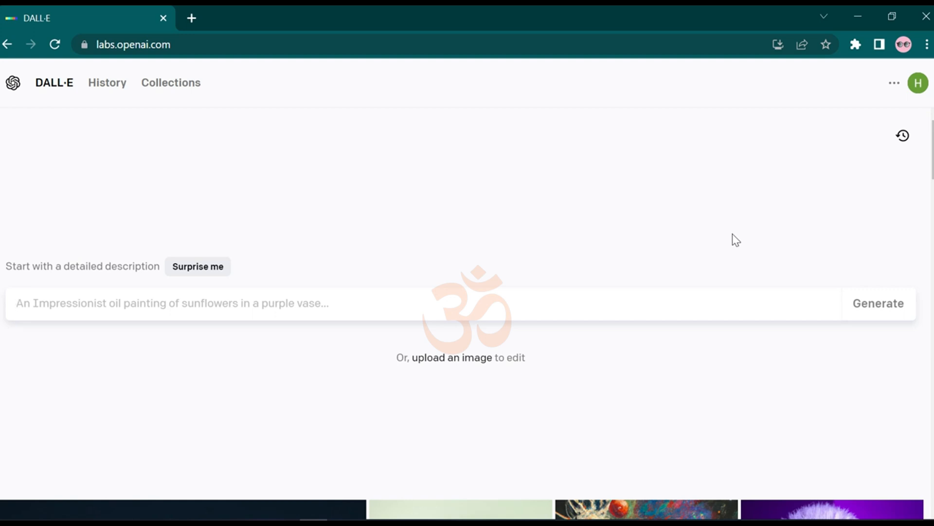
- Search Google Images for "cyberpunk" in a new tab and browse the pictures as a style reference
click(197, 12)
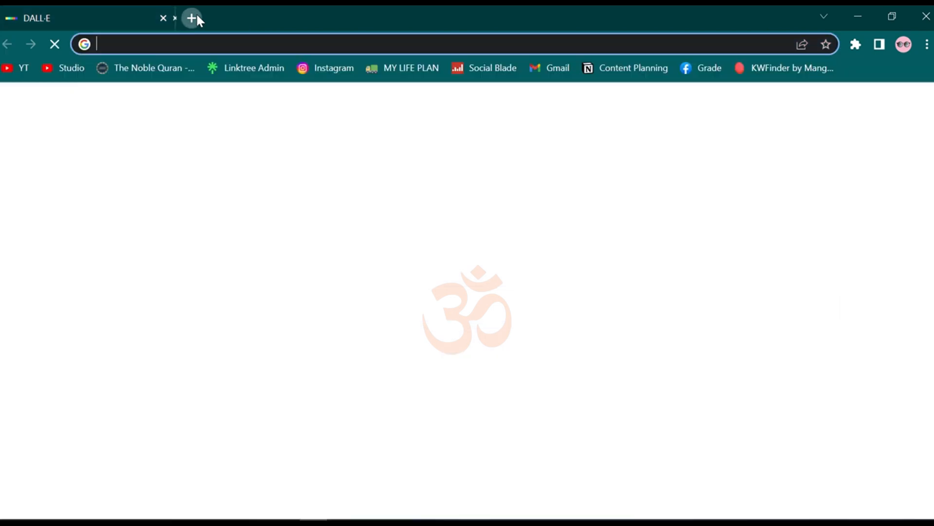
text(cyberpunk)
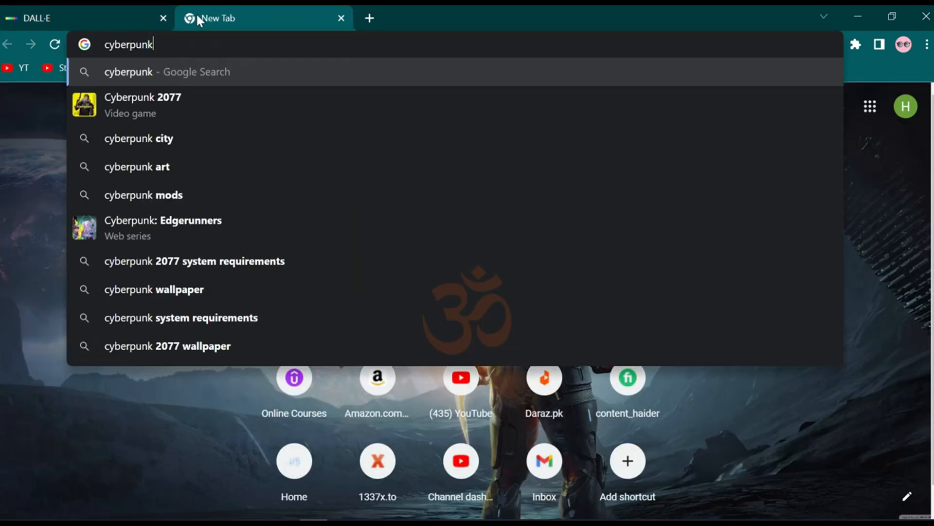
key(Return)
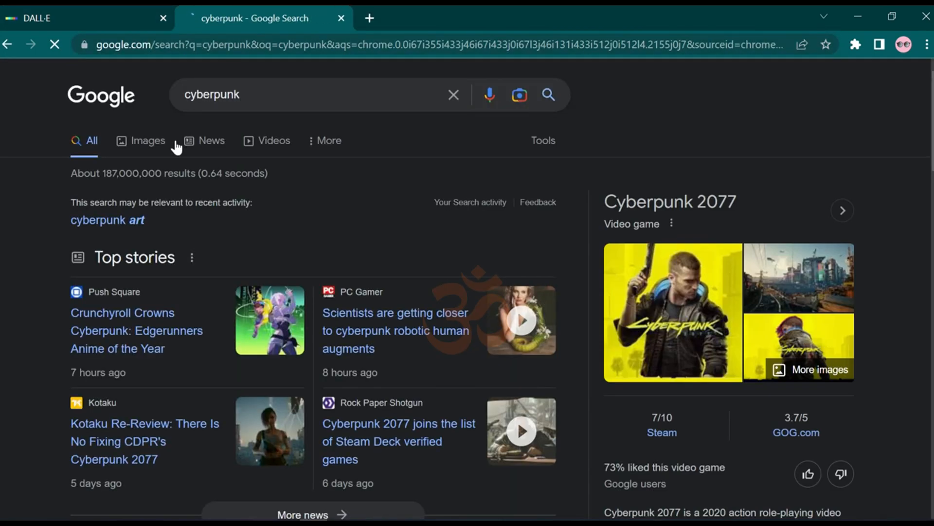
click(160, 141)
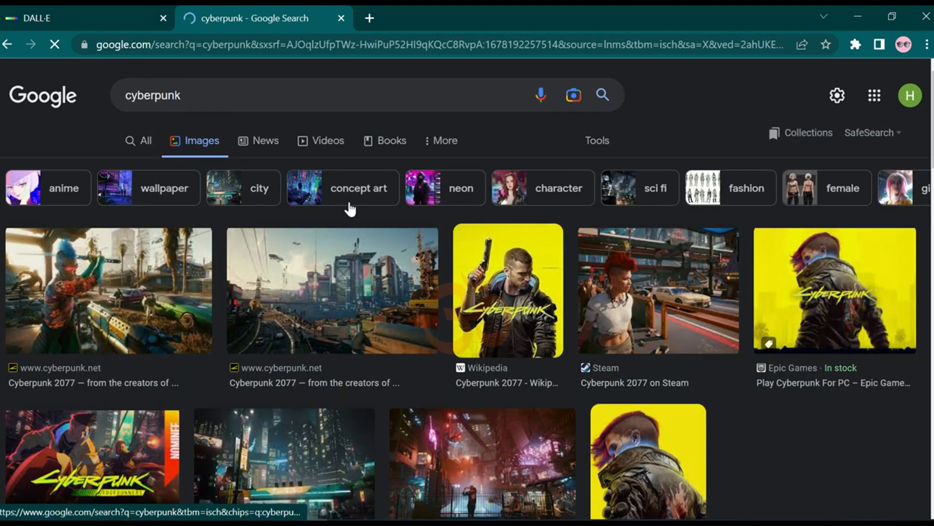
scroll(349, 208, down, 2)
scroll(271, 287, down, 7)
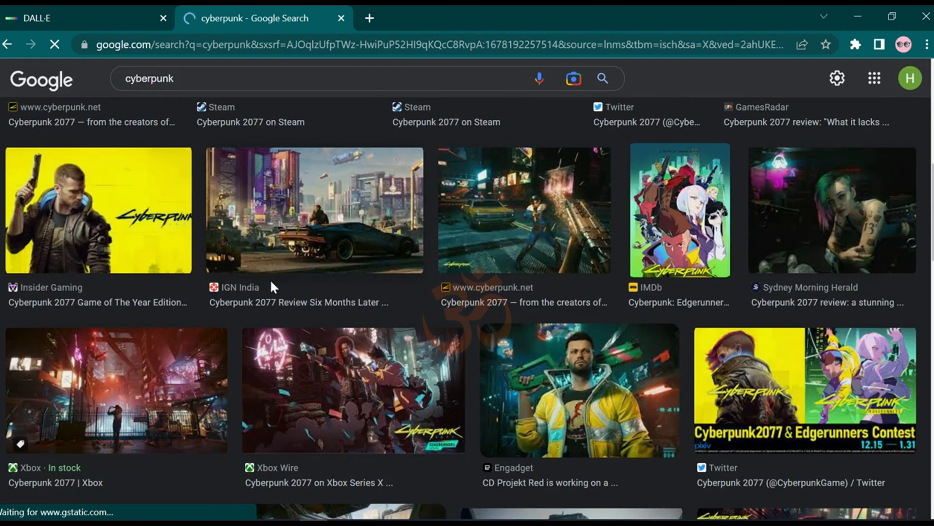
scroll(270, 288, down, 5)
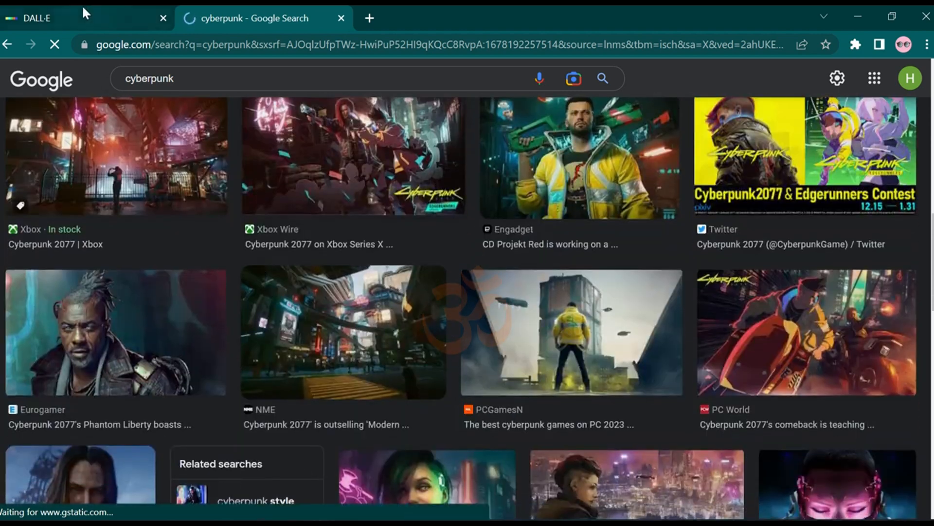
- Back in DALL·E, generate images from the prompt "a female character with black jacket in style of cyberpunk", checking the cyberpunk reference pictures first
click(82, 8)
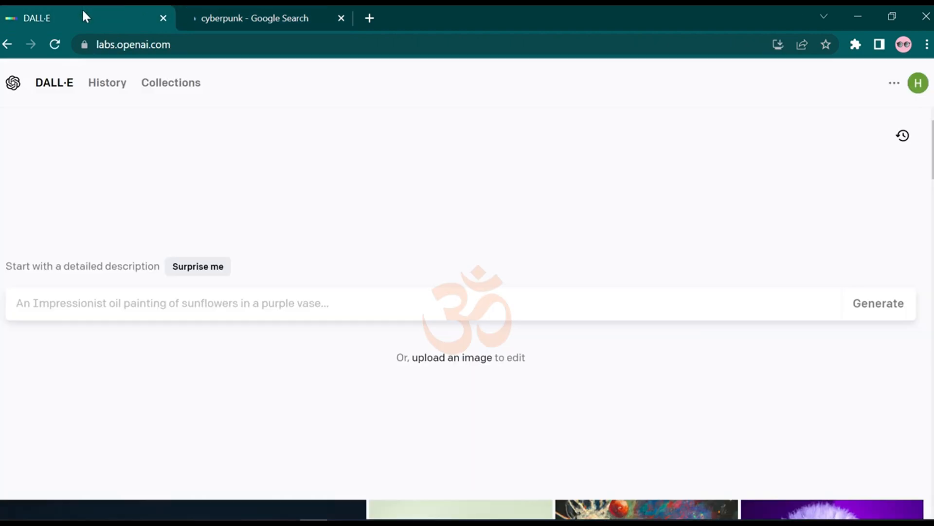
click(209, 299)
text(a cha)
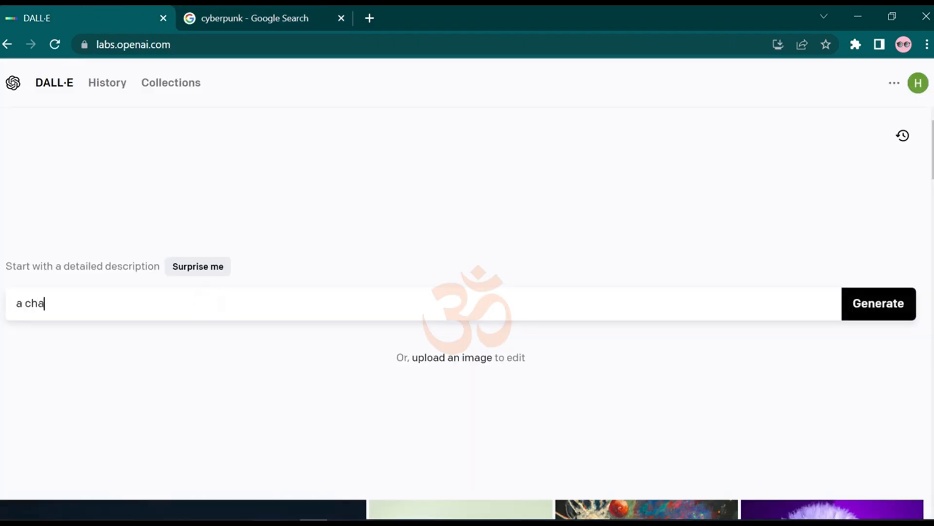
text(female character )
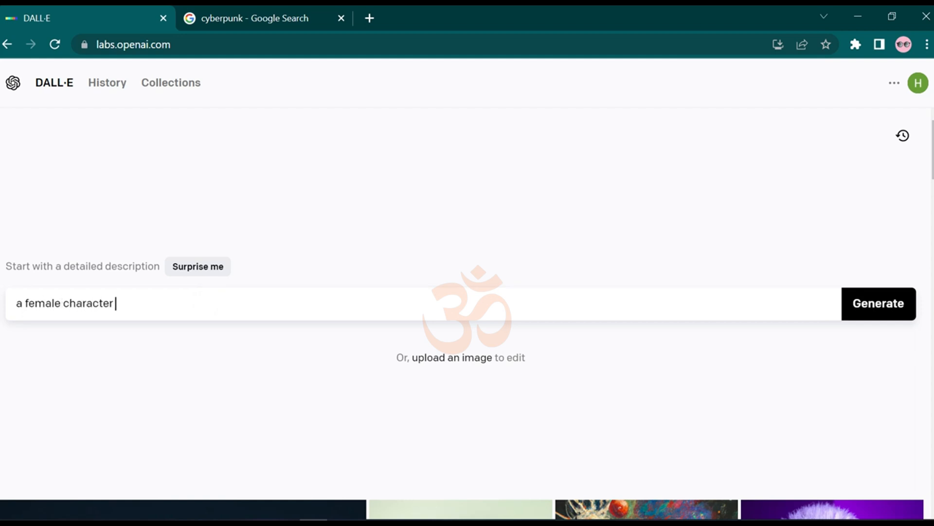
text(with black jacket )
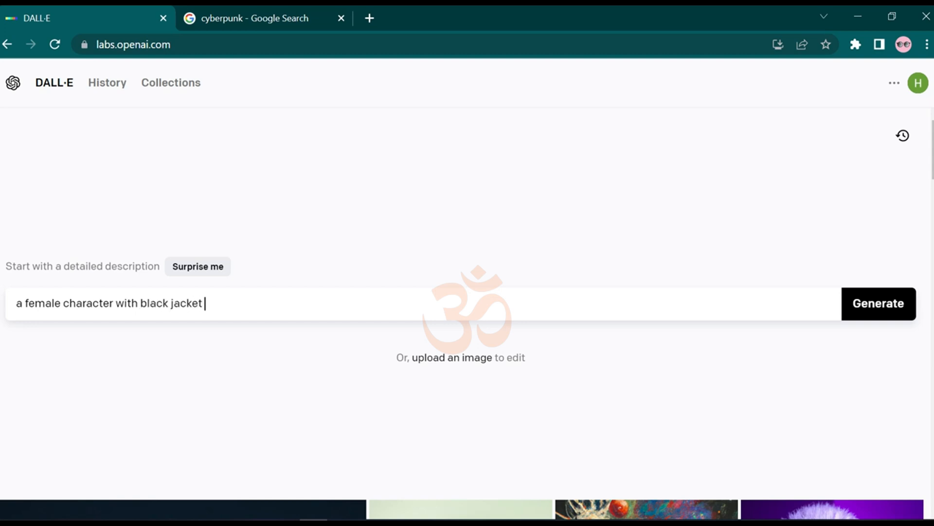
text(in style of cyberpunk)
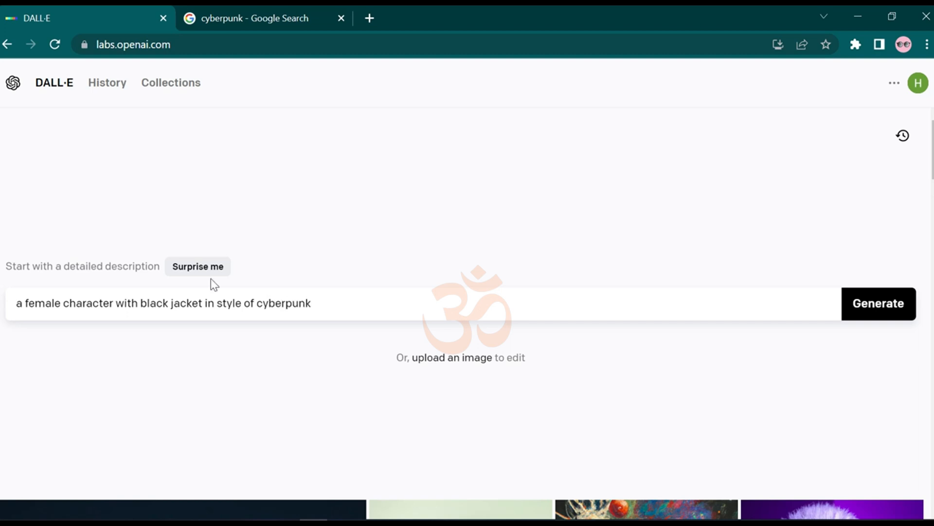
click(249, 16)
scroll(164, 373, up, 3)
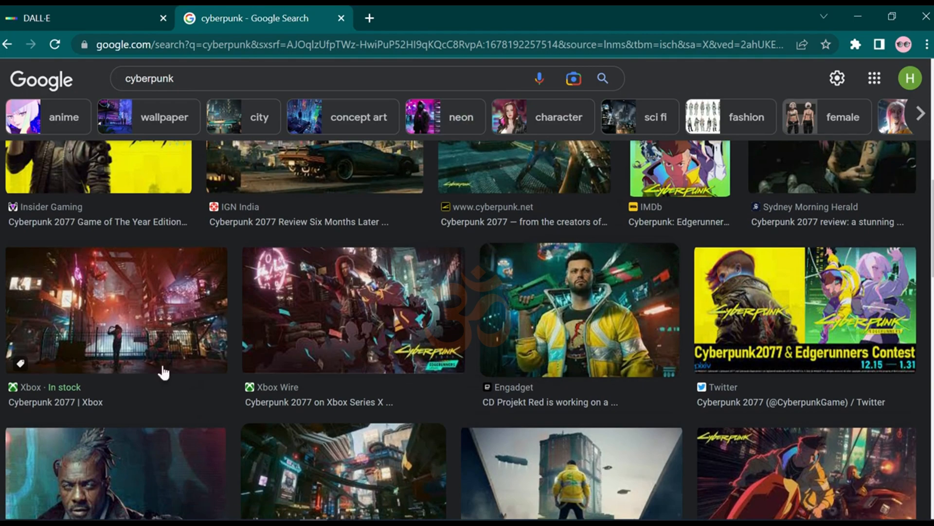
click(86, 12)
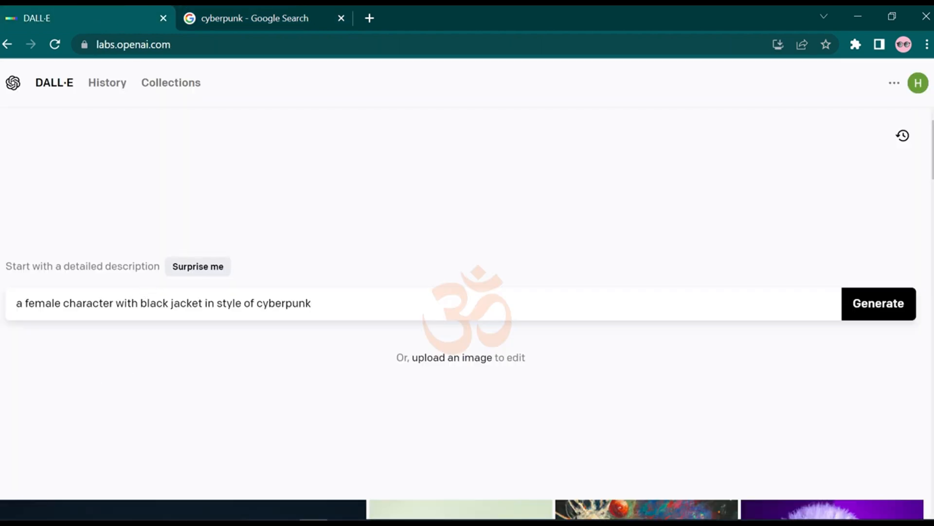
click(874, 305)
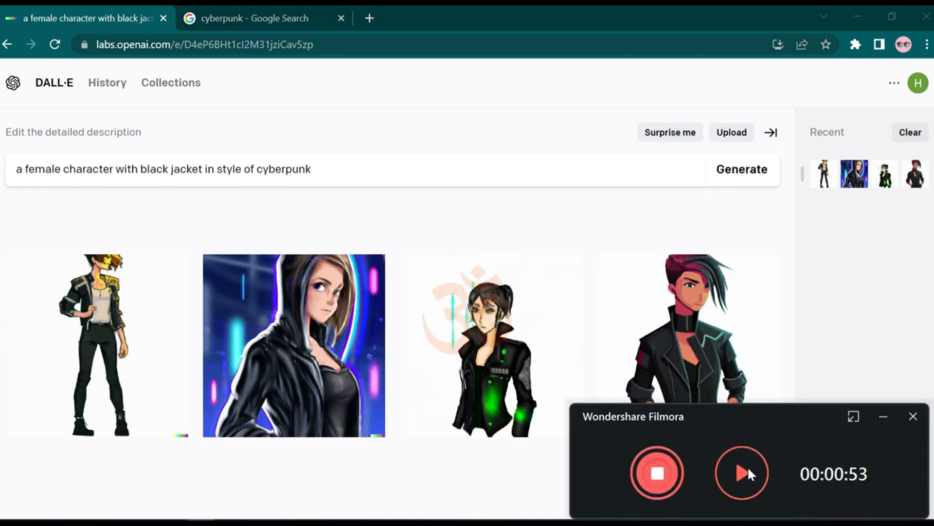
click(757, 523)
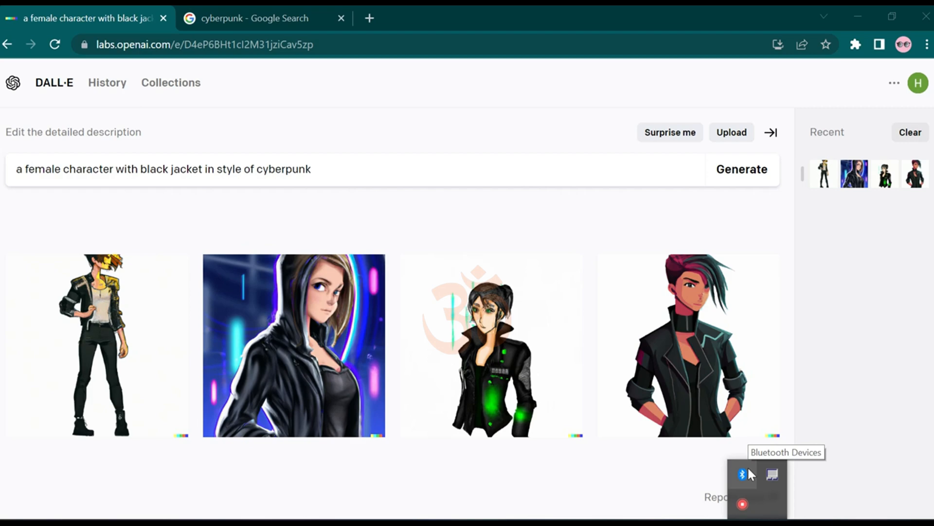
- Return to the cyberpunk image results and preview the Sydney Morning Herald picture of the green-haired character for comparison
click(261, 7)
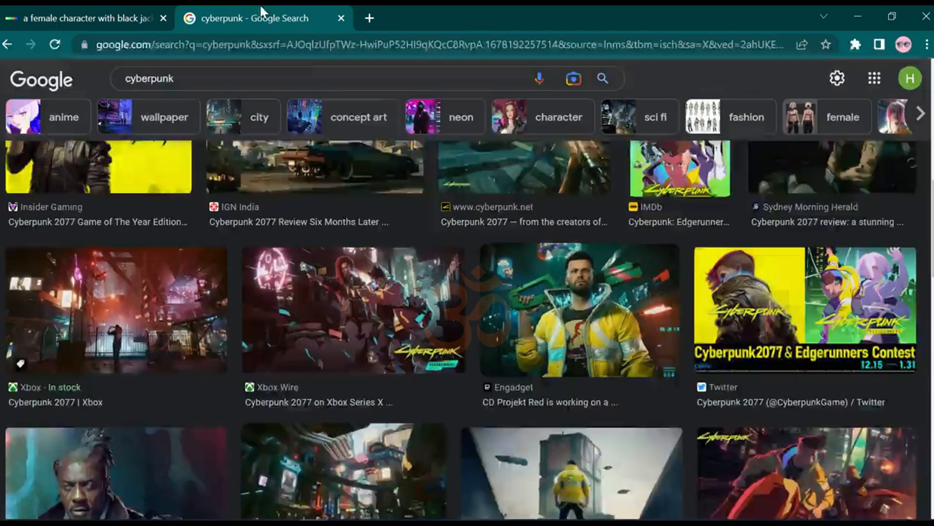
scroll(591, 309, up, 3)
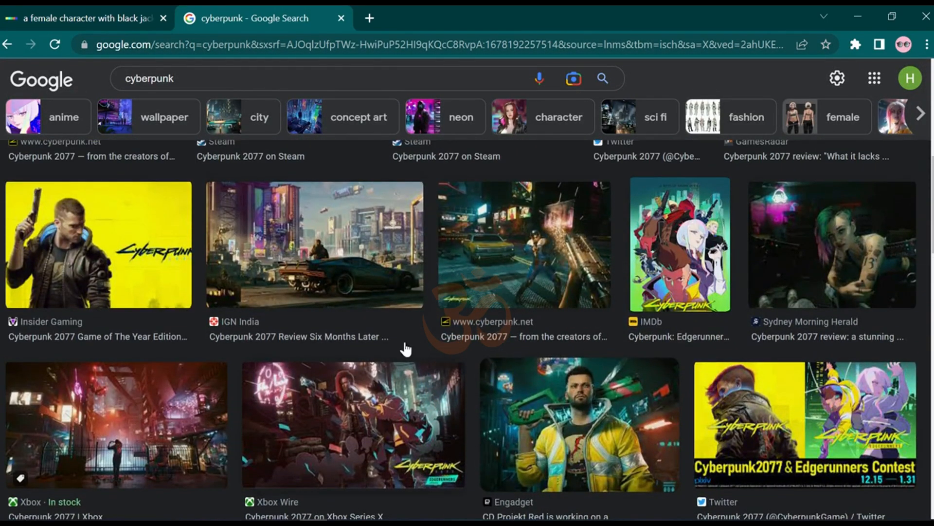
scroll(618, 270, down, 1)
click(838, 176)
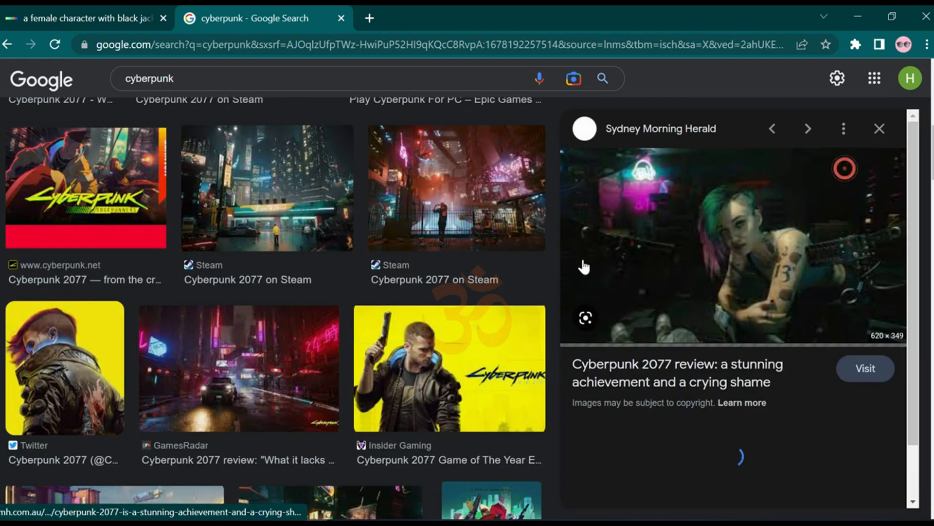
- Switch to DALL·E, enlarge the generated character with the pink and teal hair, and compare it with the cyberpunk reference picture in Google Images
click(52, 14)
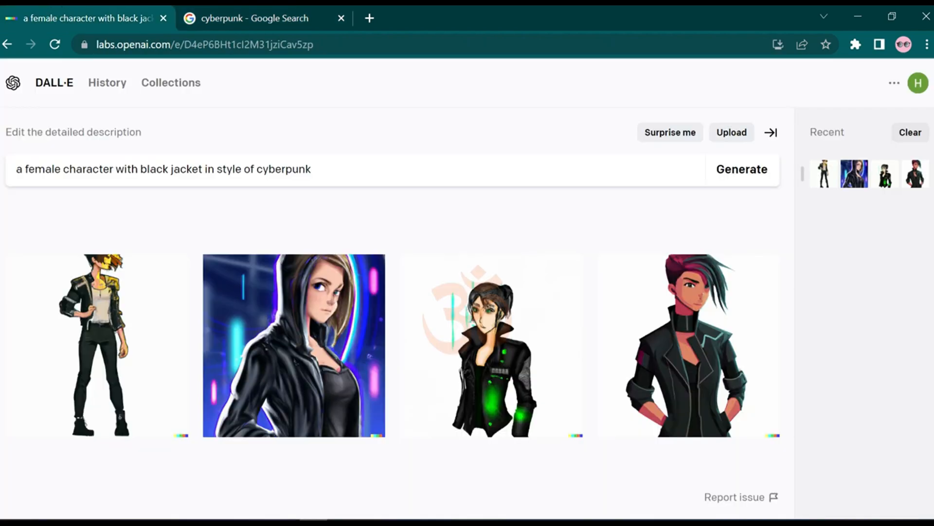
click(664, 321)
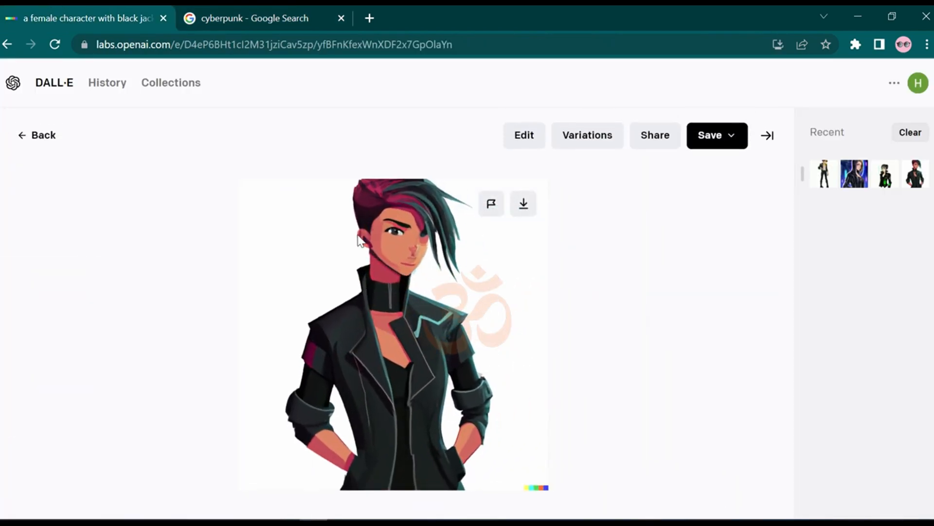
click(236, 17)
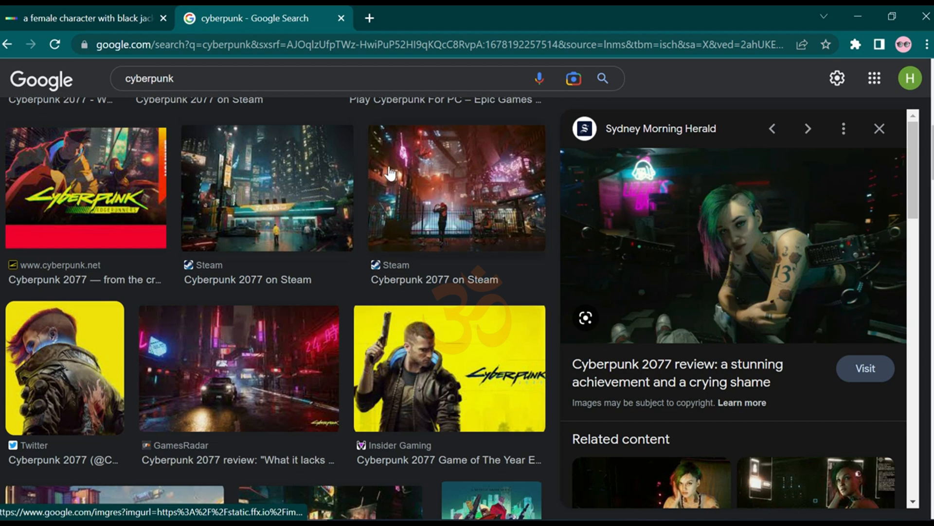
click(42, 10)
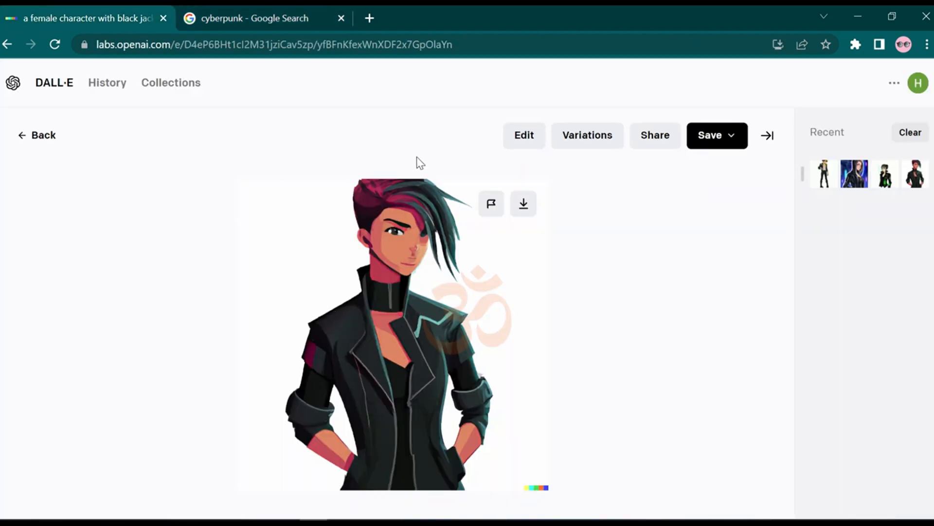
- View the hooded character and the pink-and-teal-haired character enlarged, returning to the four generated results after each
click(44, 136)
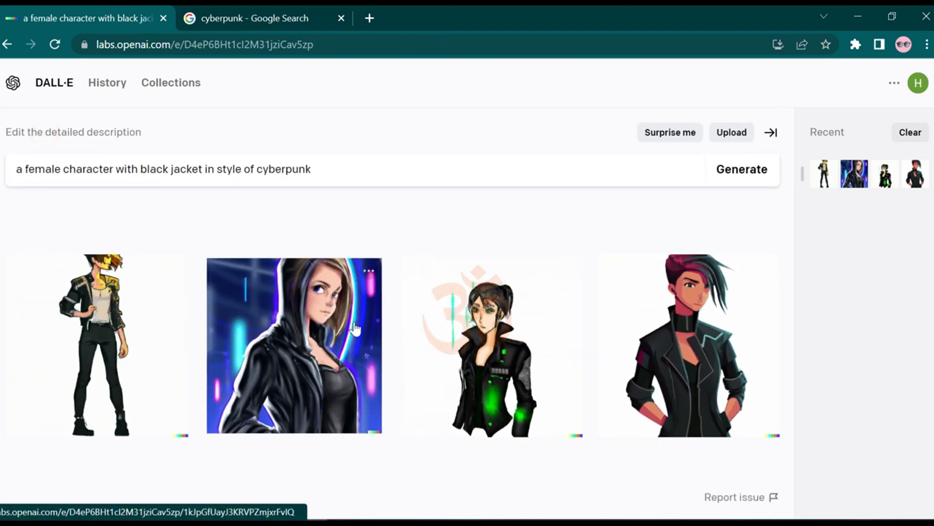
click(245, 306)
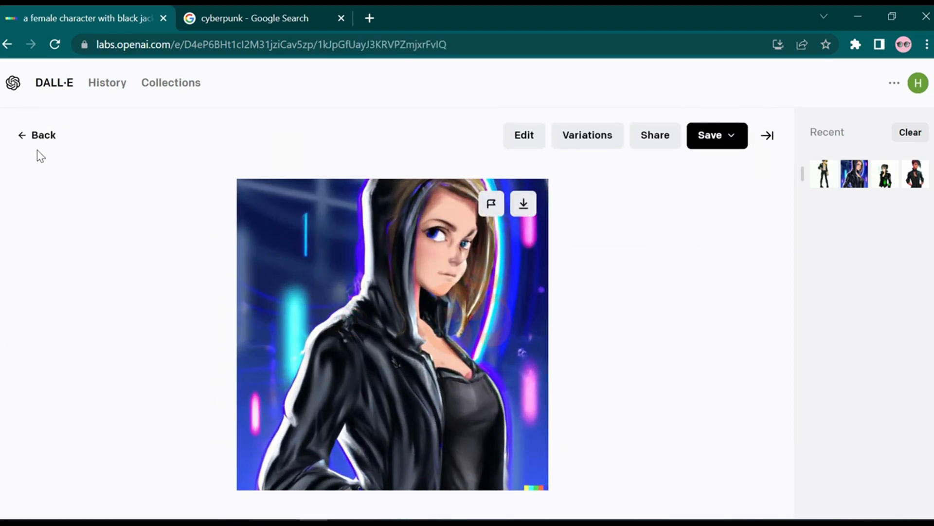
click(26, 140)
click(719, 398)
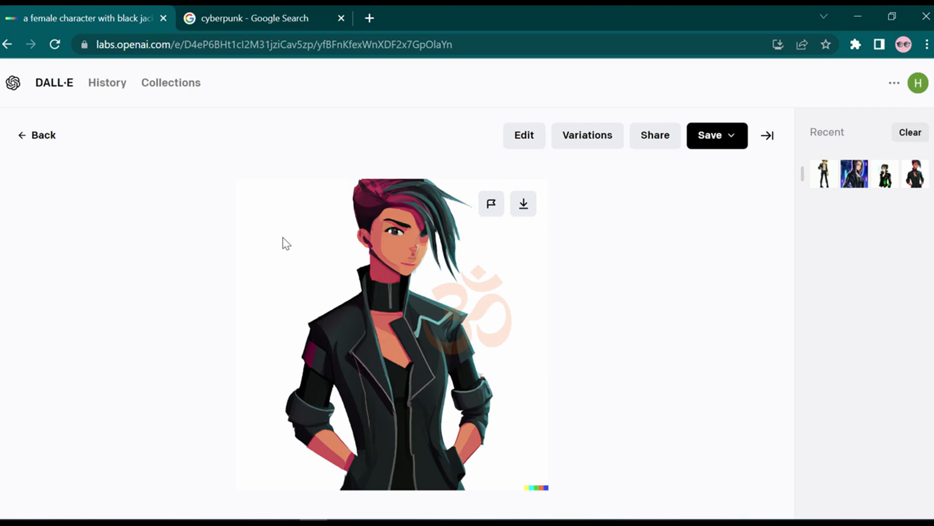
click(41, 144)
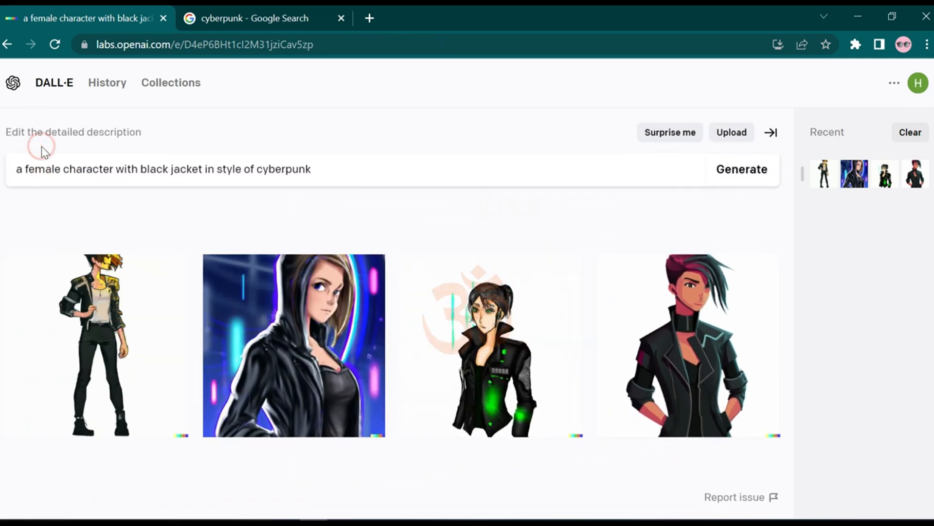
- Download the image of the character with pink and teal hair and return to the generated results
click(606, 330)
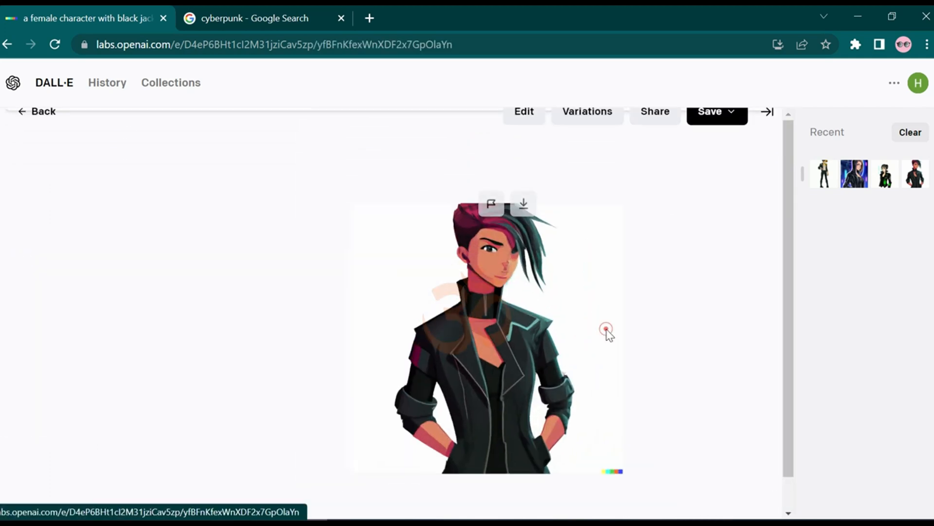
click(524, 203)
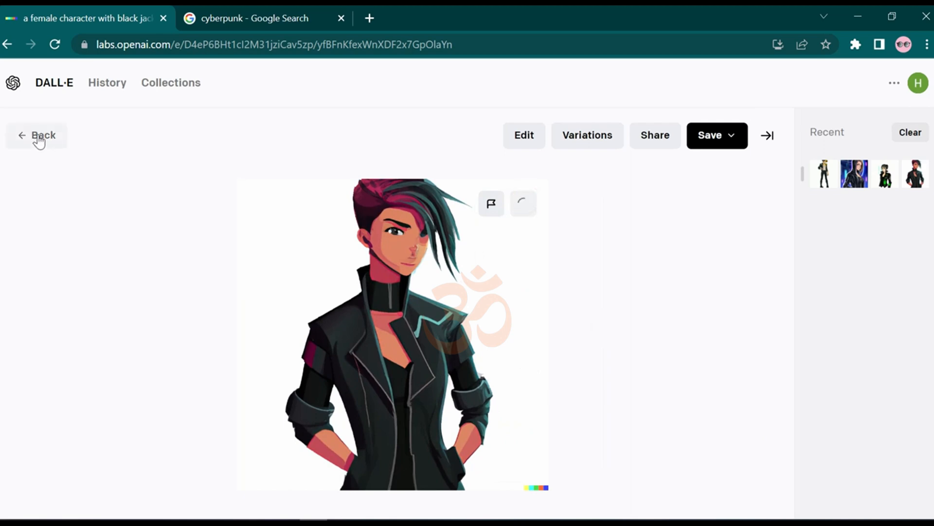
click(40, 140)
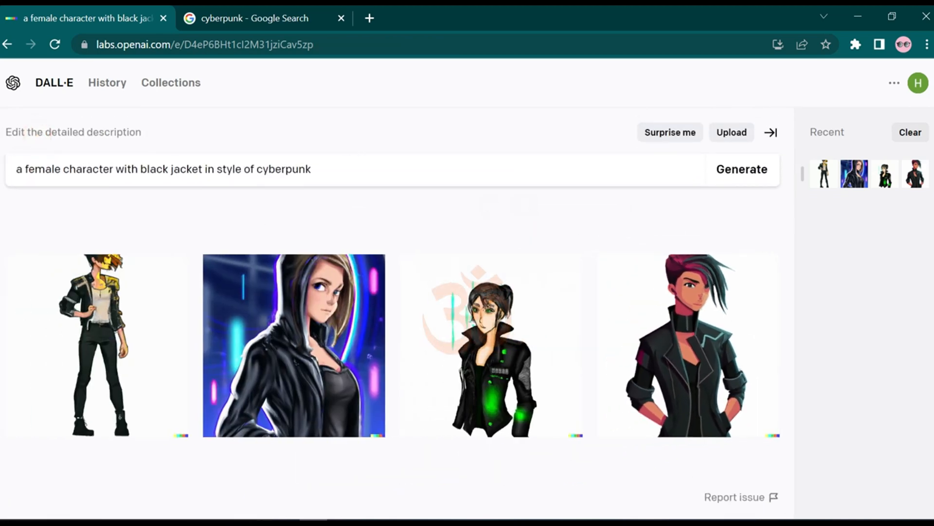
- Replace the prompt with "a 3d render of a blue planet full of water in style of beeple" and generate the images
drag(336, 165, 23, 169)
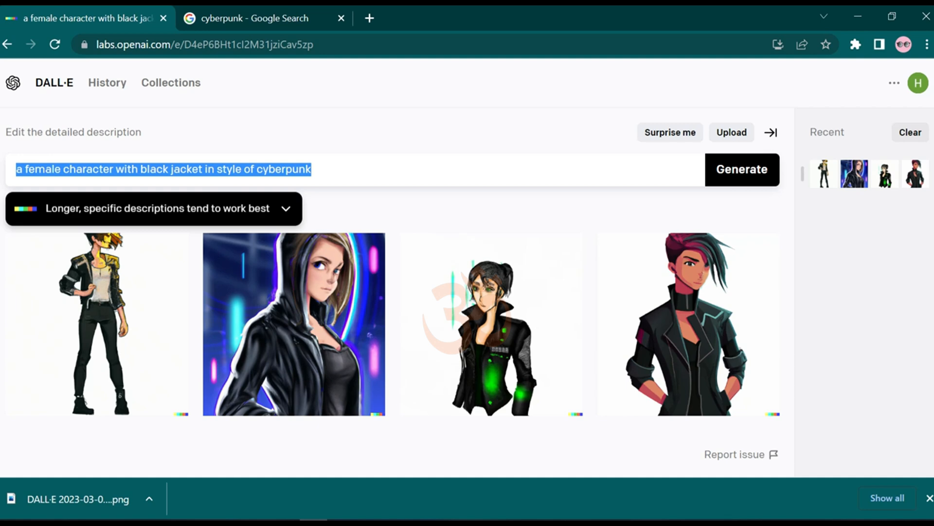
text(a)
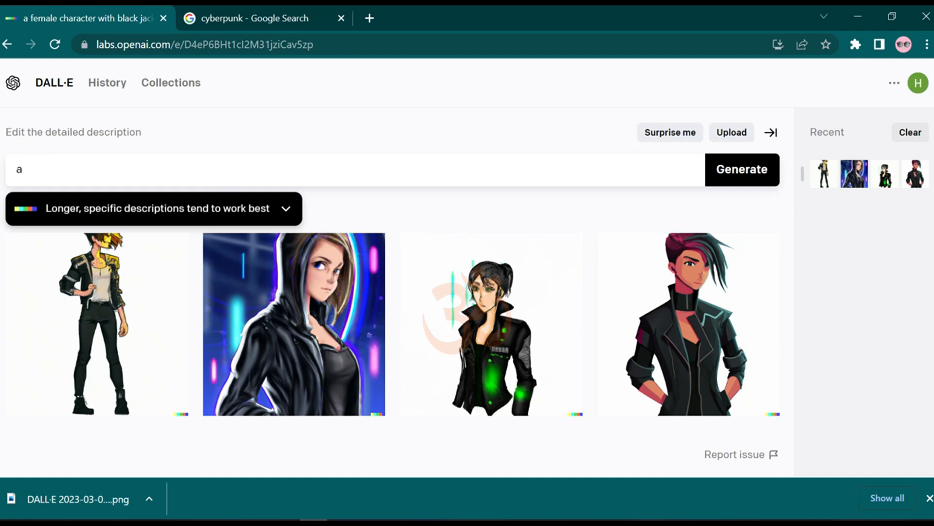
text( 3d render of a )
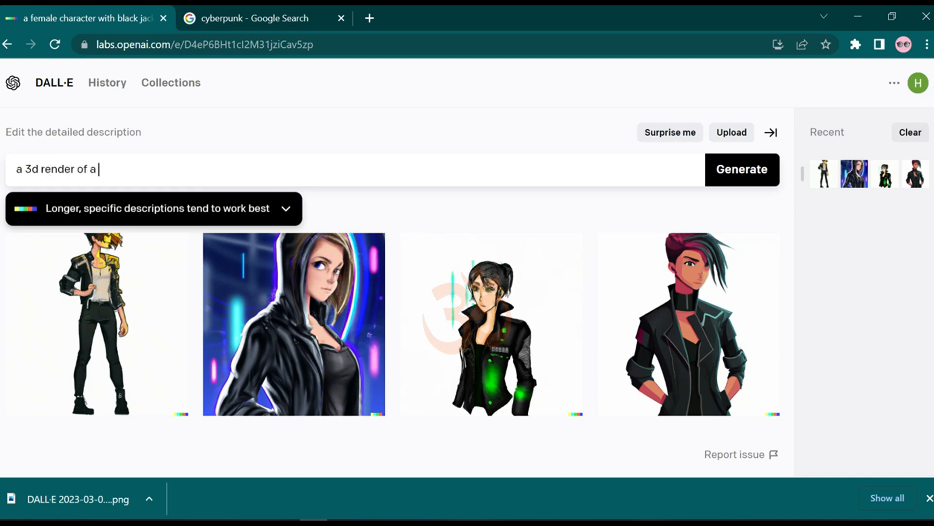
text(plan)
text(planet f)
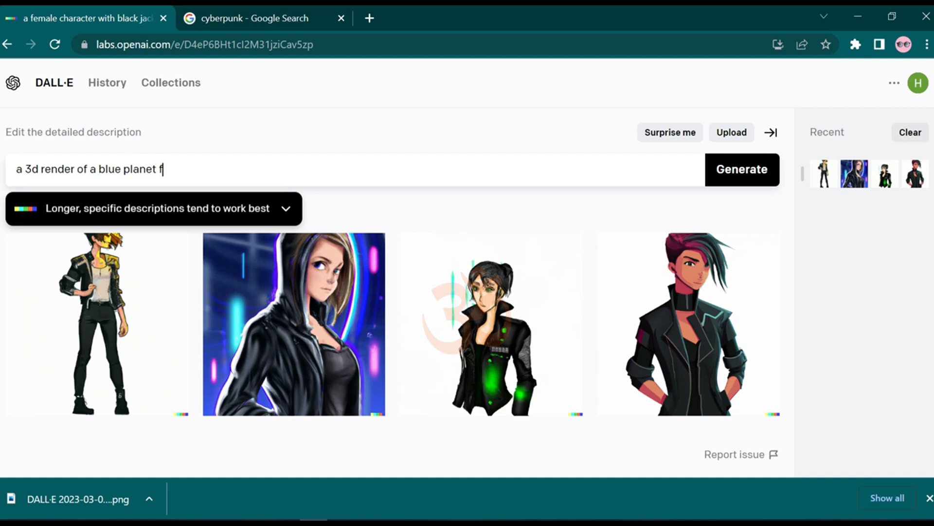
text(ull of water in style)
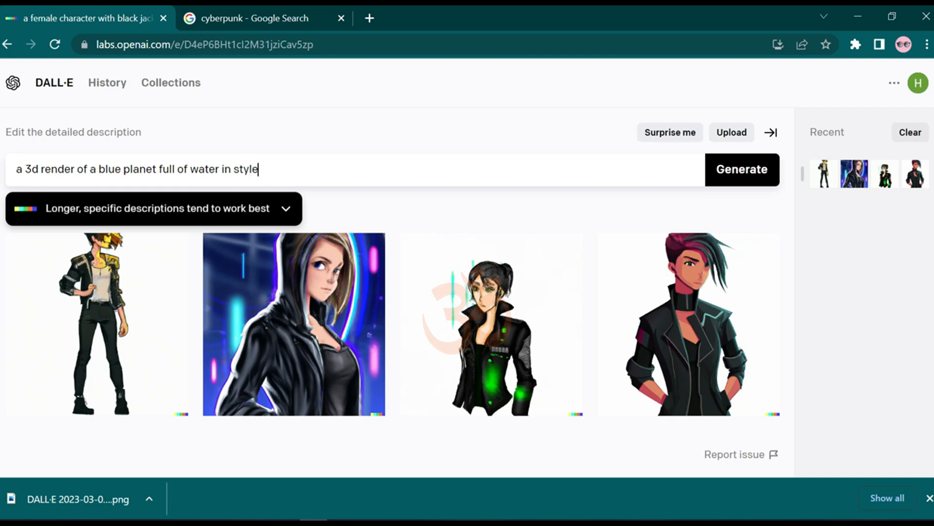
text( of beeple)
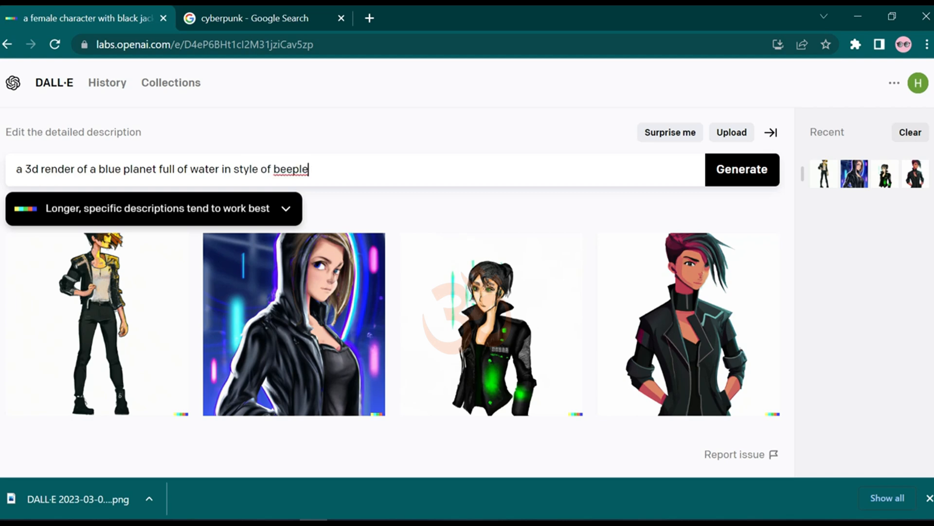
key(Return)
- Search Google Images for "beeple" in the cyberpunk search tab and browse the artwork as a style reference
click(240, 14)
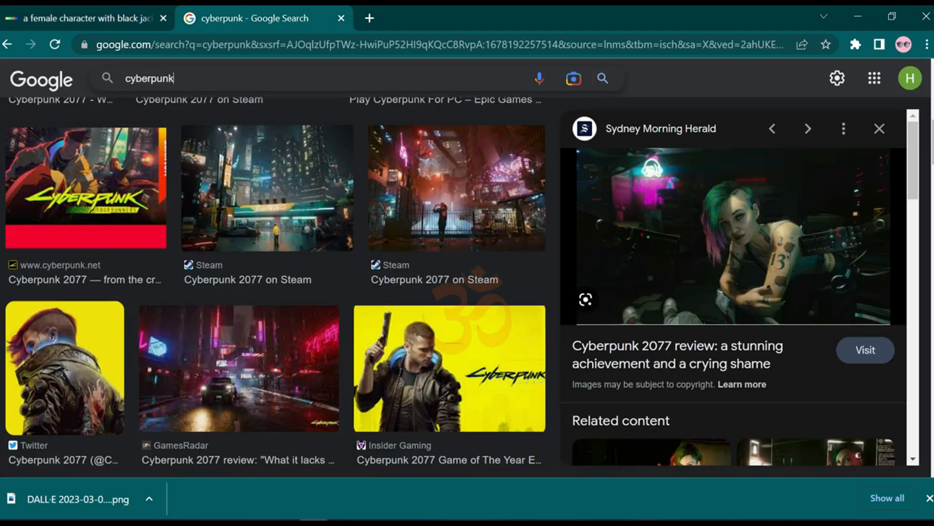
triple_click(219, 77)
text(beeple)
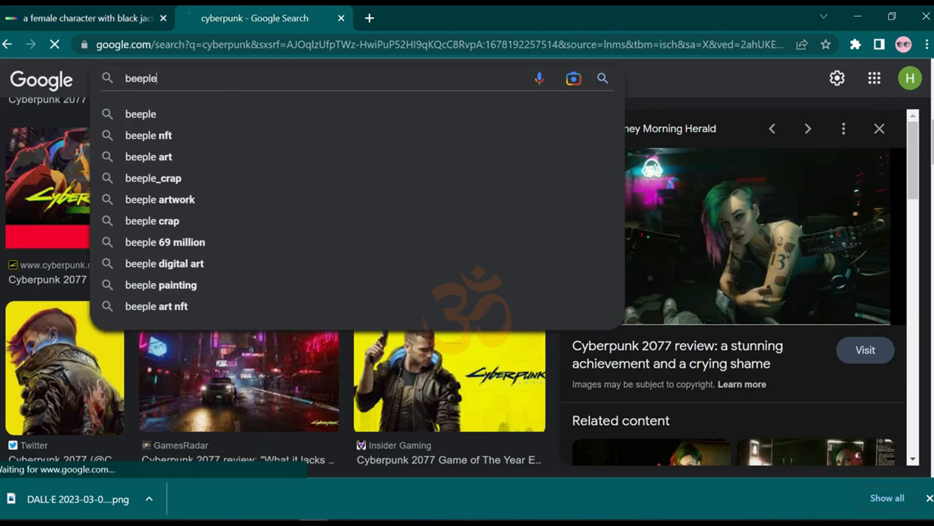
key(Return)
scroll(297, 239, down, 3)
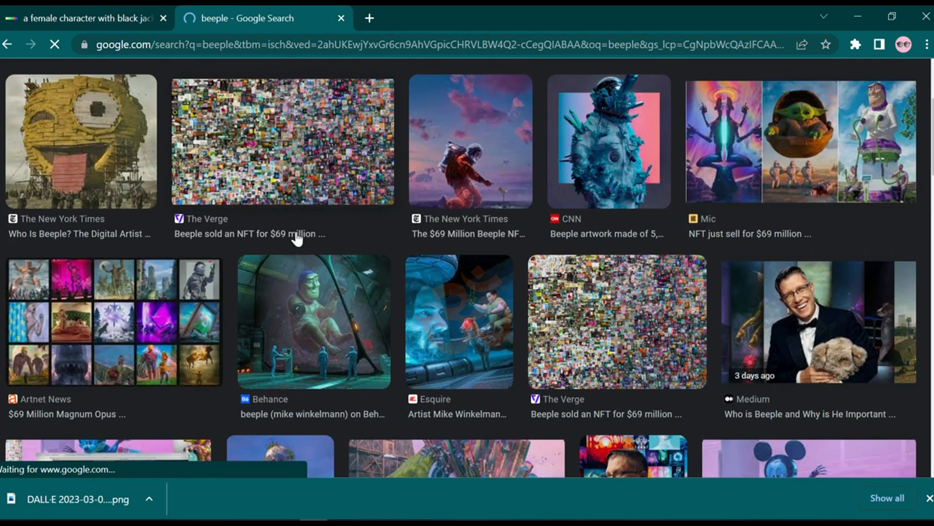
scroll(300, 327, down, 4)
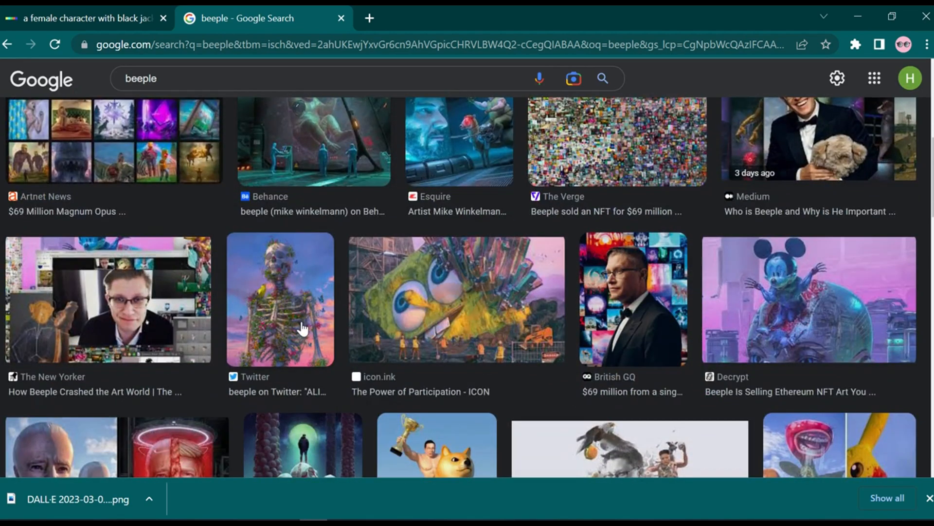
scroll(203, 355, down, 3)
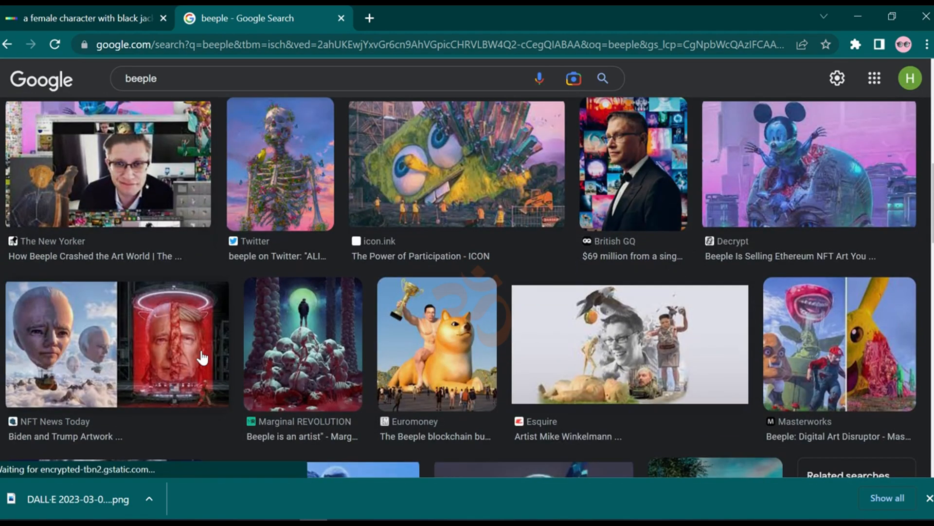
scroll(200, 355, down, 3)
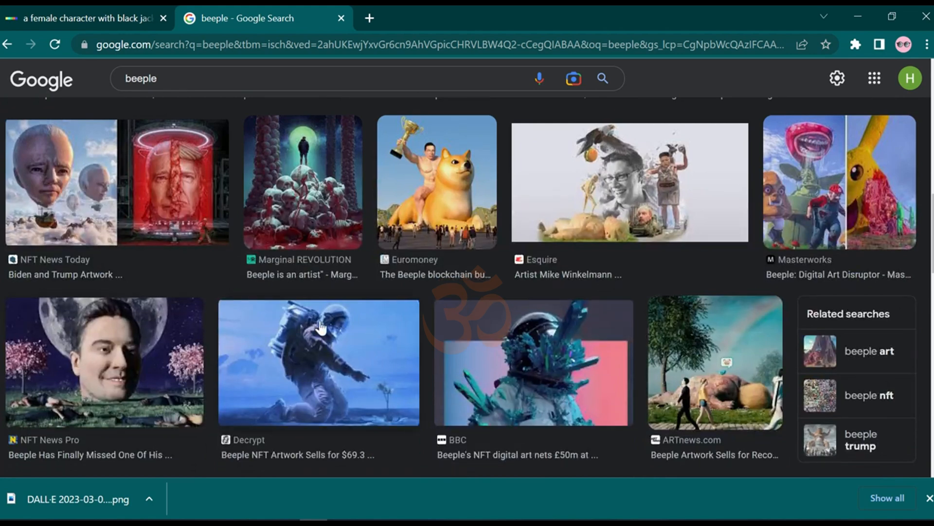
scroll(320, 328, down, 5)
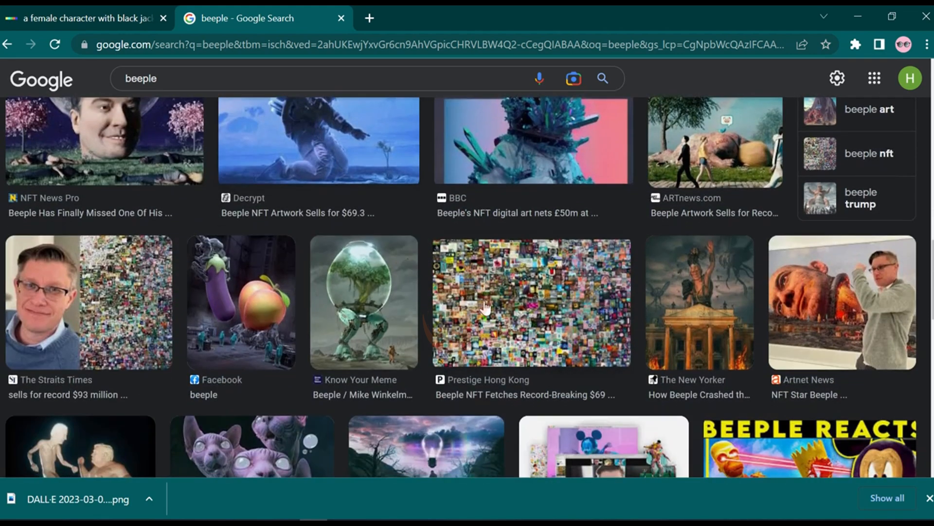
- Preview the Prestige Hong Kong collage, close it, and preview the Mic picture with the three Beeple artworks from the first results
click(485, 307)
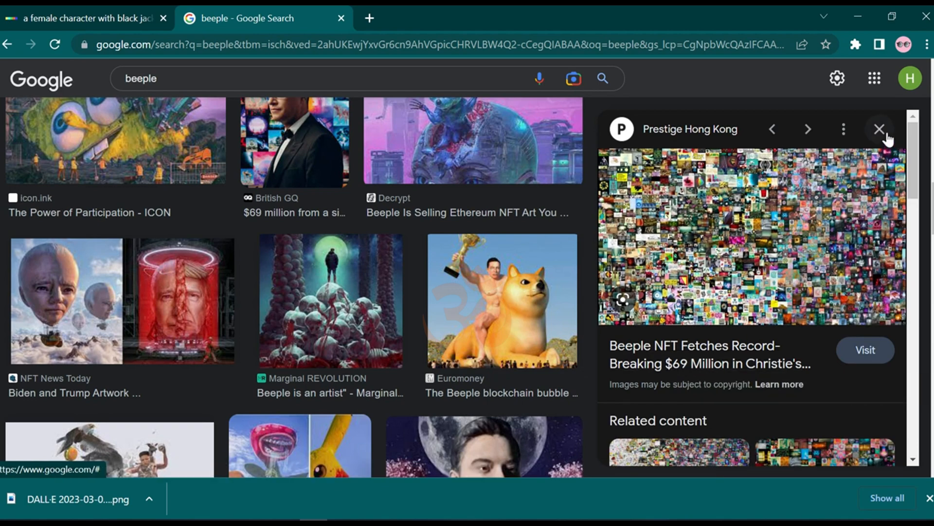
click(879, 130)
scroll(506, 342, down, 3)
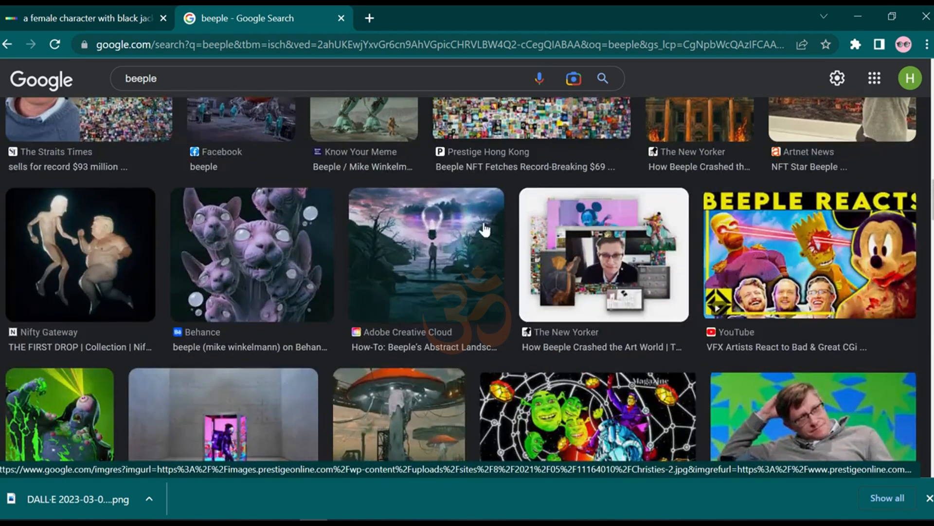
scroll(445, 264, up, 8)
scroll(444, 263, up, 10)
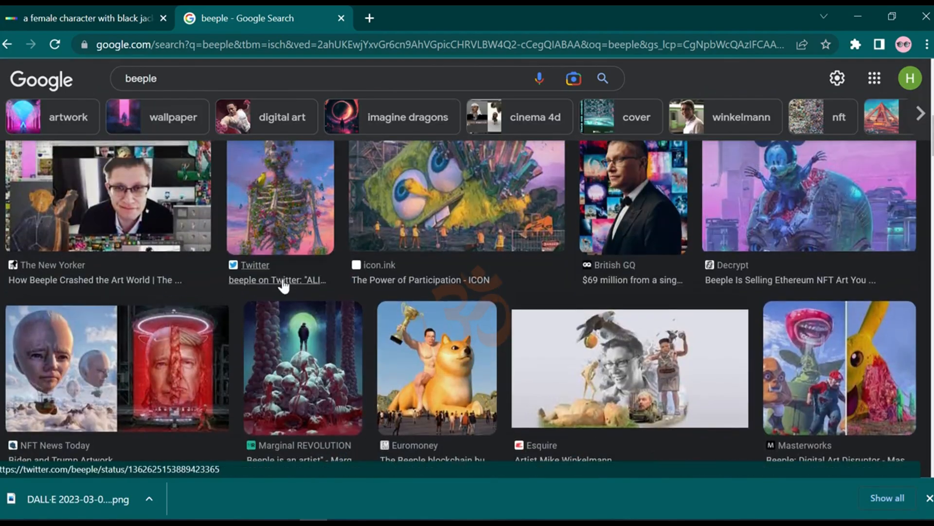
scroll(284, 286, up, 2)
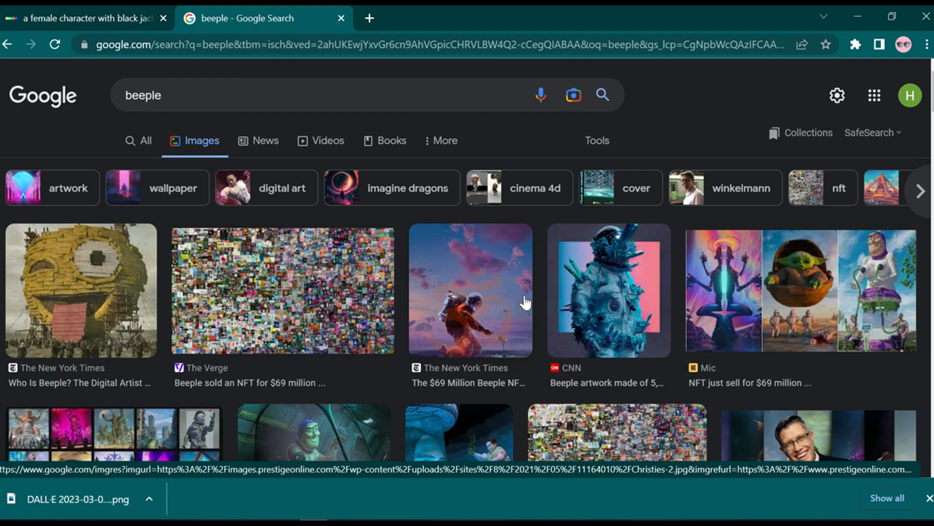
click(756, 277)
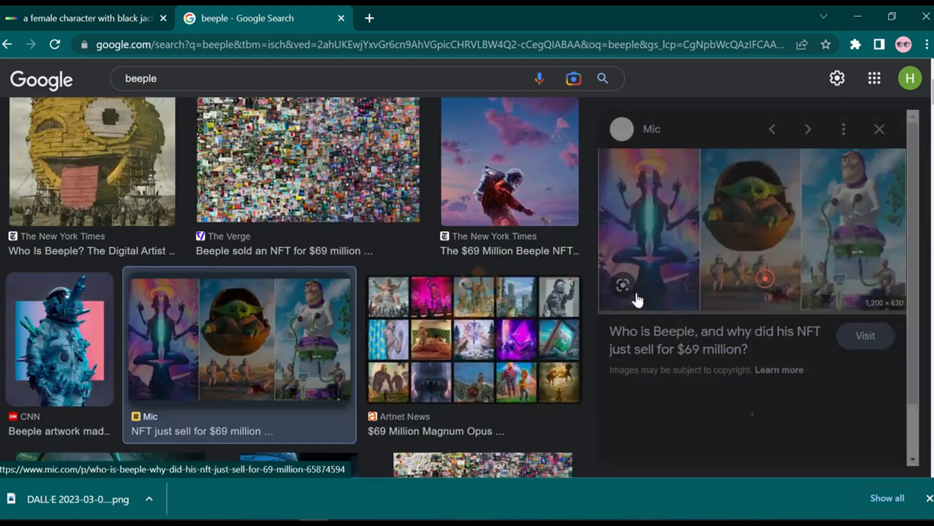
- Compare the generated planet images in DALL·E with the Beeple reference pictures and highlight "blue planet full of water" in the prompt
click(36, 11)
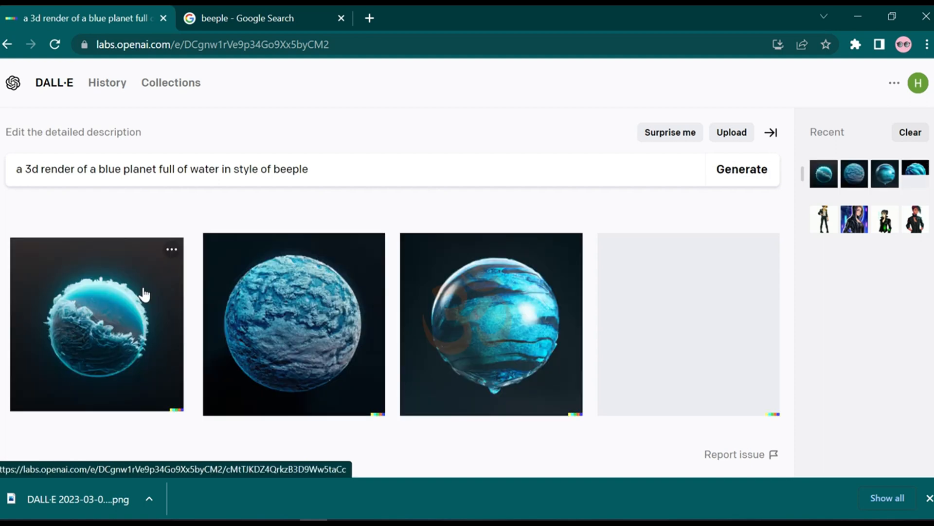
click(209, 18)
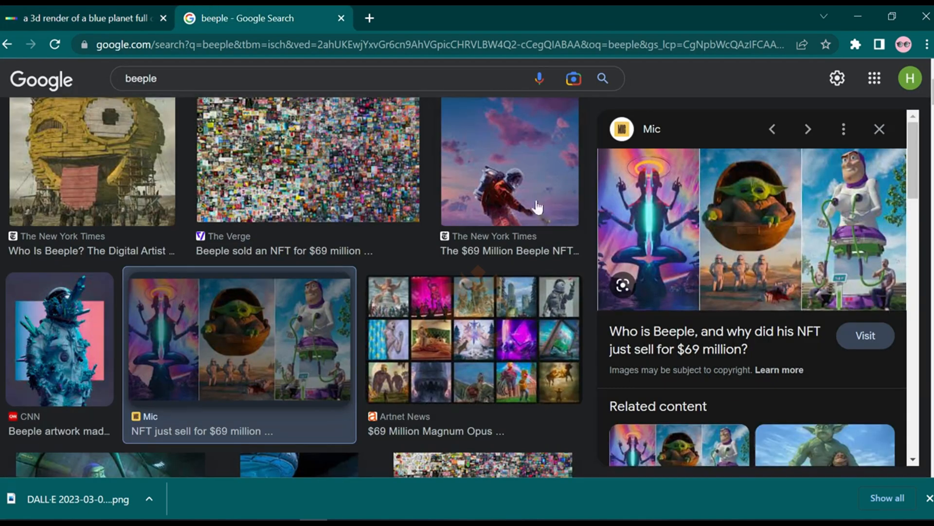
click(133, 18)
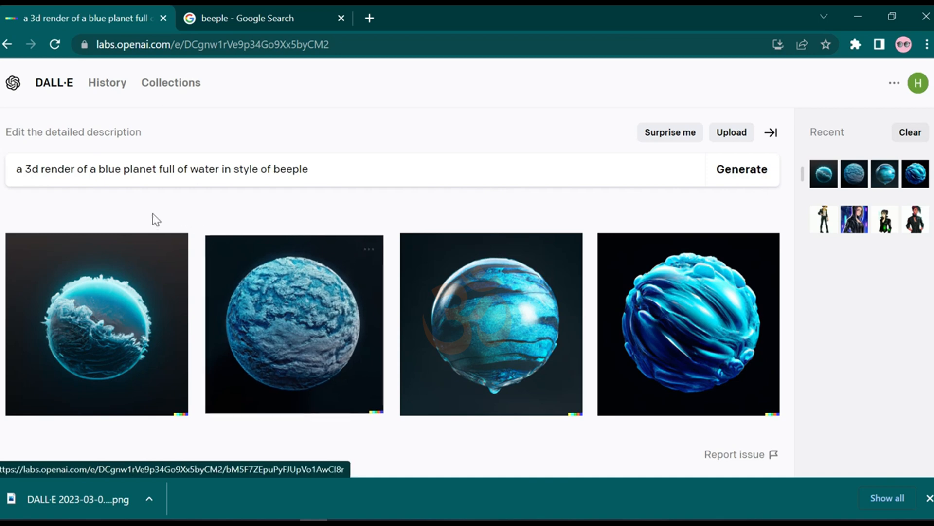
drag(99, 169, 220, 169)
- Download the first blue planet image and return to the generated results
click(119, 340)
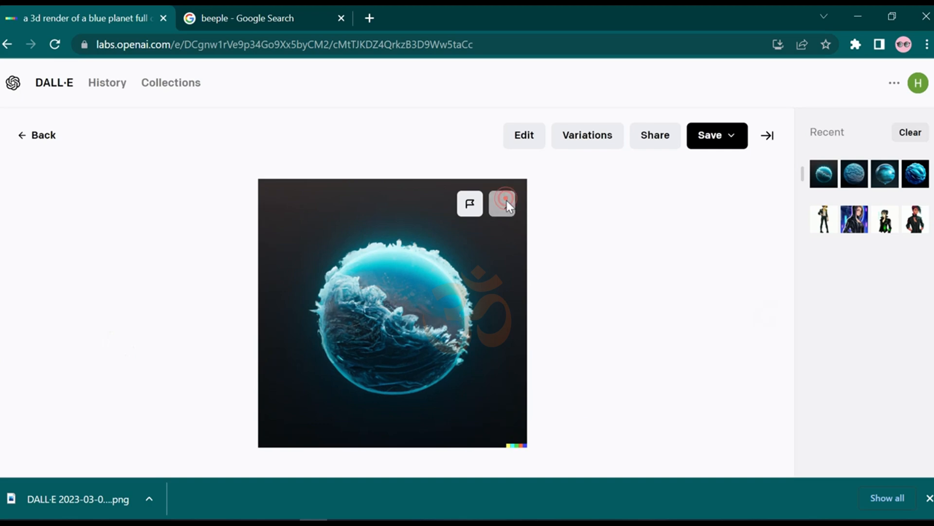
click(21, 133)
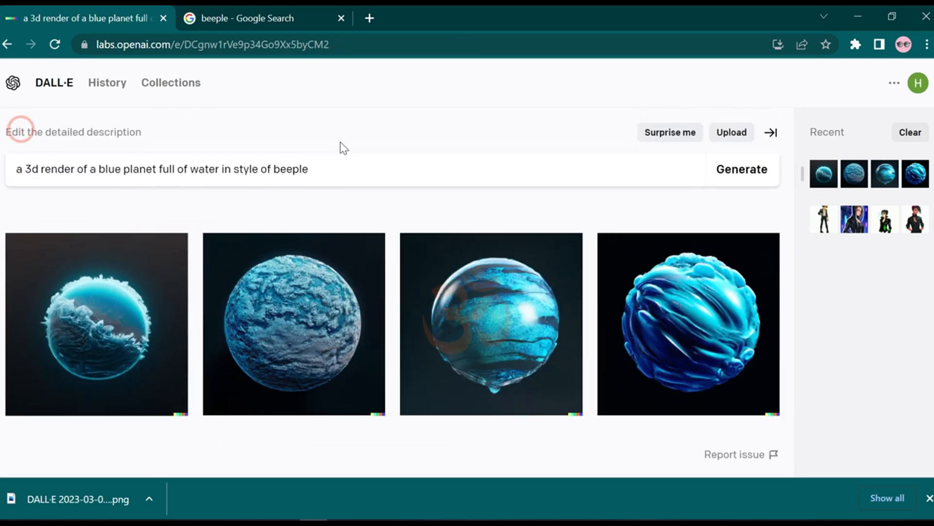
- Search Google Images for "leonado da vinci" in the beeple search tab and browse the artwork as a style reference
drag(321, 169, 2, 173)
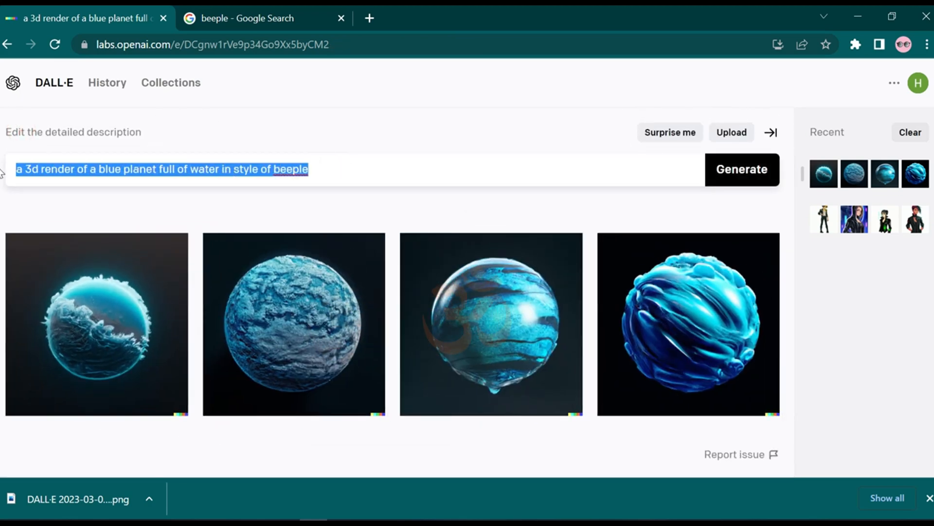
click(218, 14)
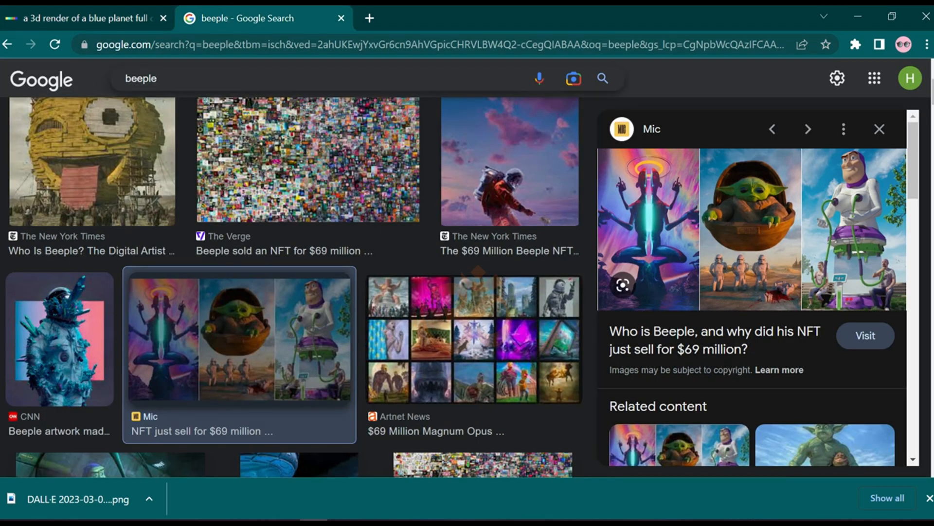
double_click(209, 78)
text(leonadi)
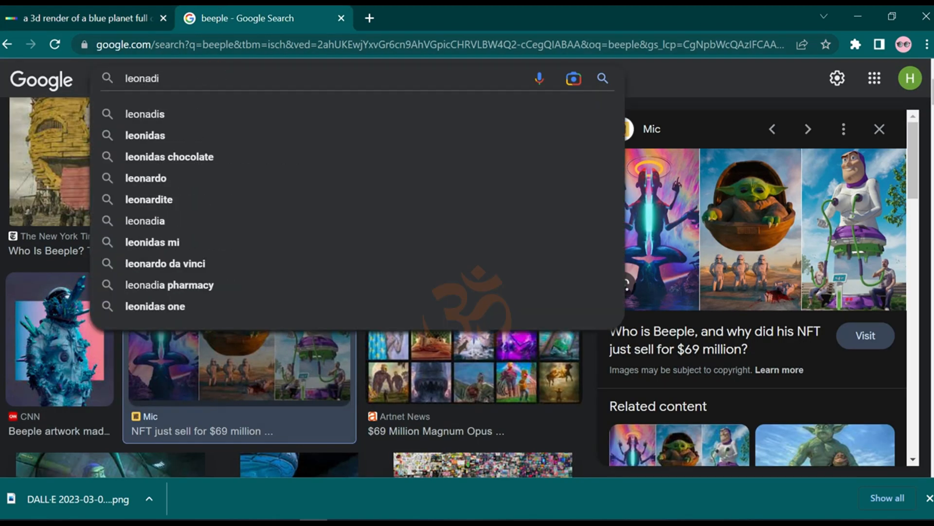
key(BackSpace)
text(o )
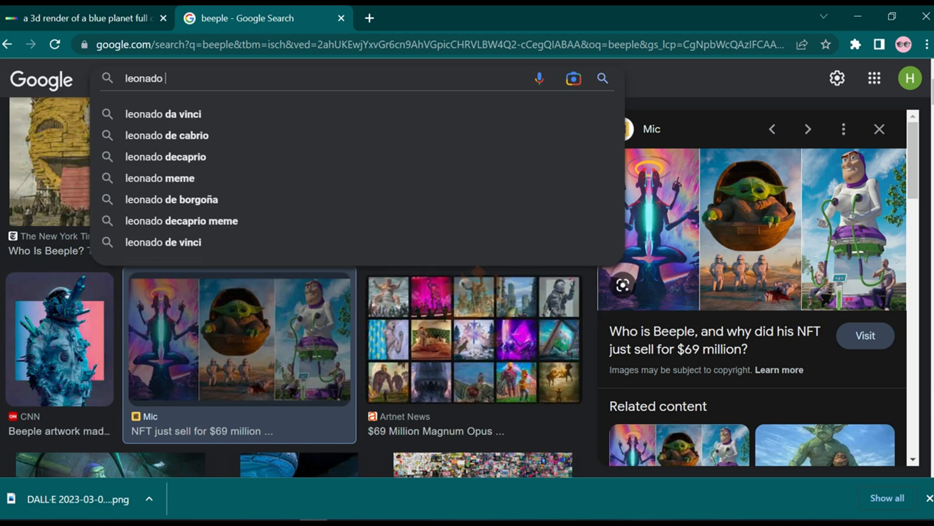
text(da vinci)
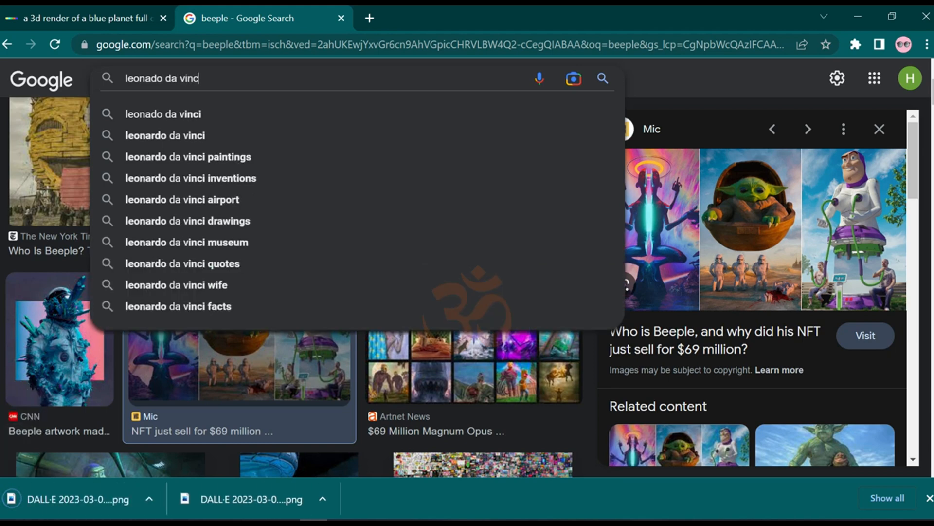
key(Return)
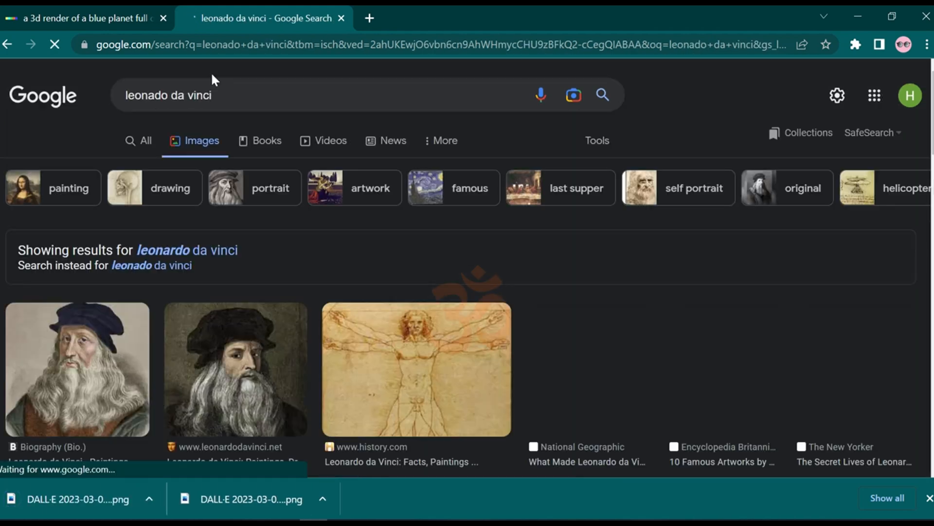
scroll(217, 263, down, 6)
scroll(217, 267, down, 10)
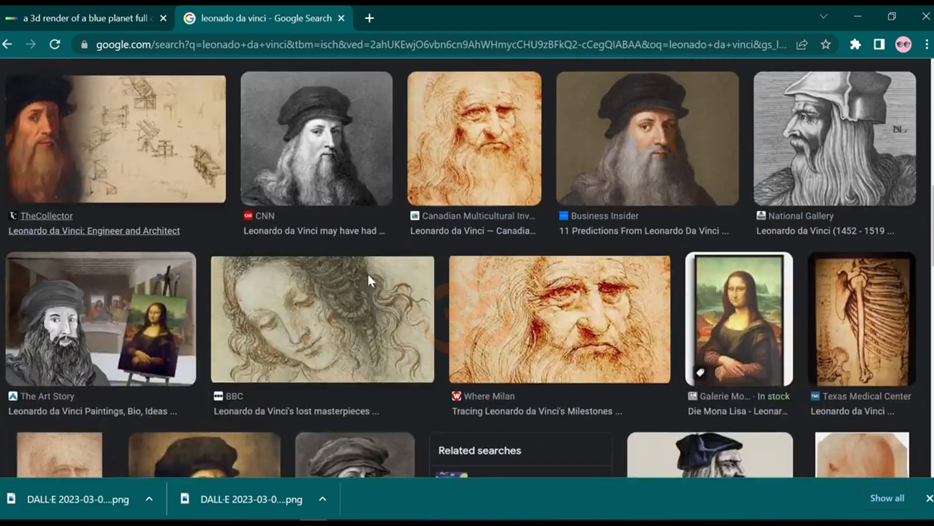
scroll(433, 352, down, 6)
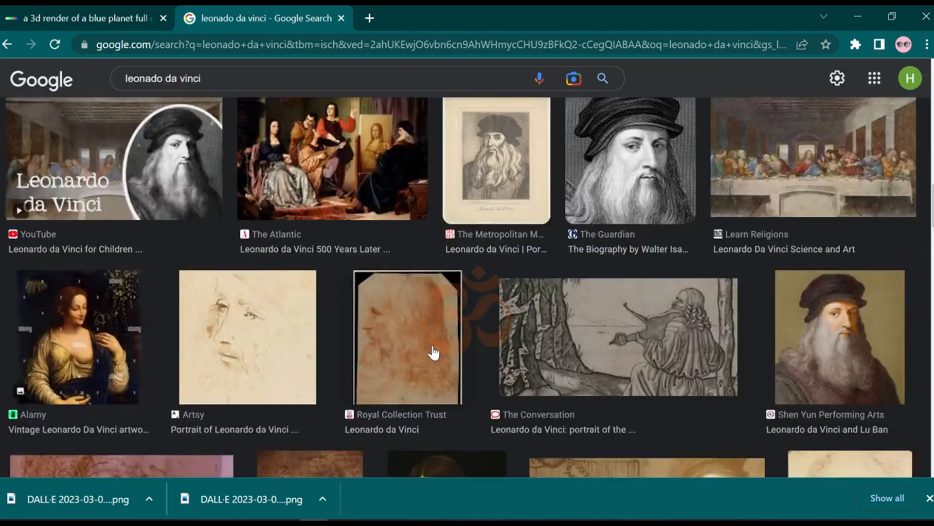
scroll(306, 254, down, 1)
scroll(305, 251, up, 10)
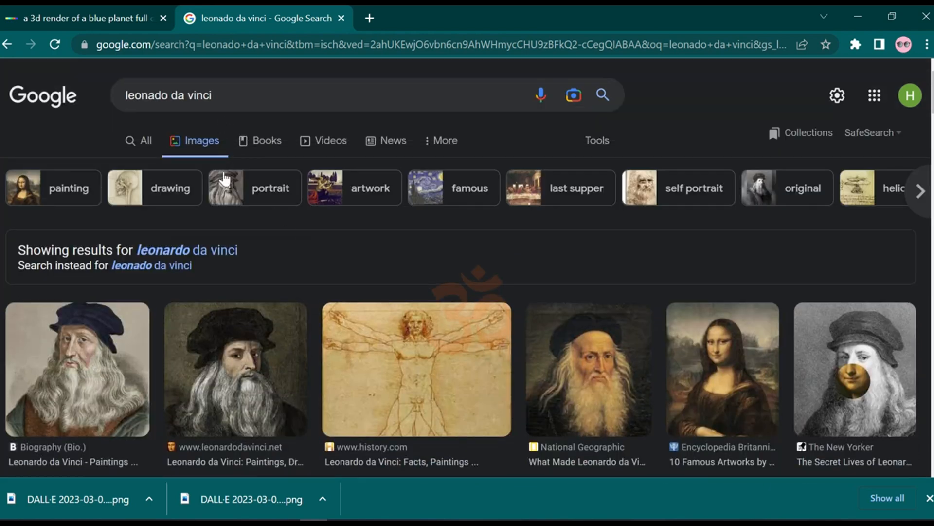
- Switch to the corrected spelling and search the images for "leonardo da vinci drawings"
click(208, 259)
click(258, 95)
text(drawings)
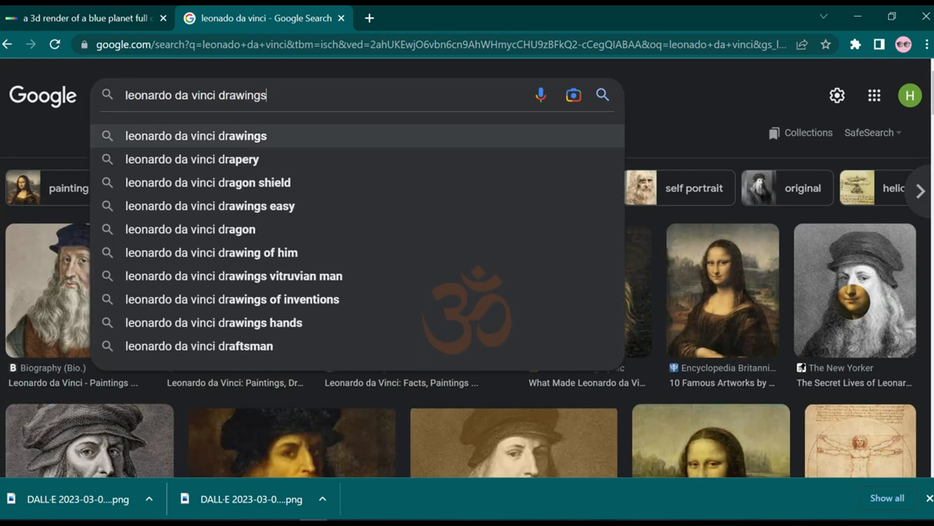
key(Return)
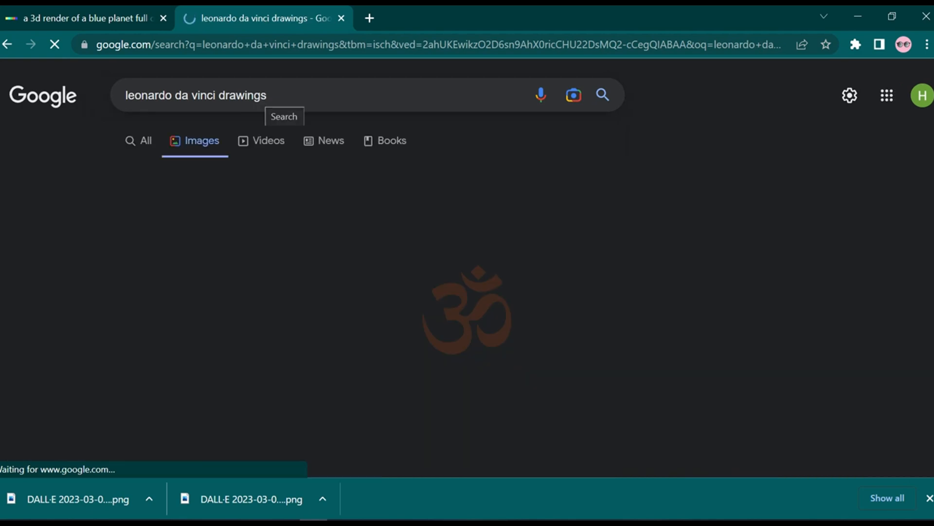
scroll(494, 158, down, 5)
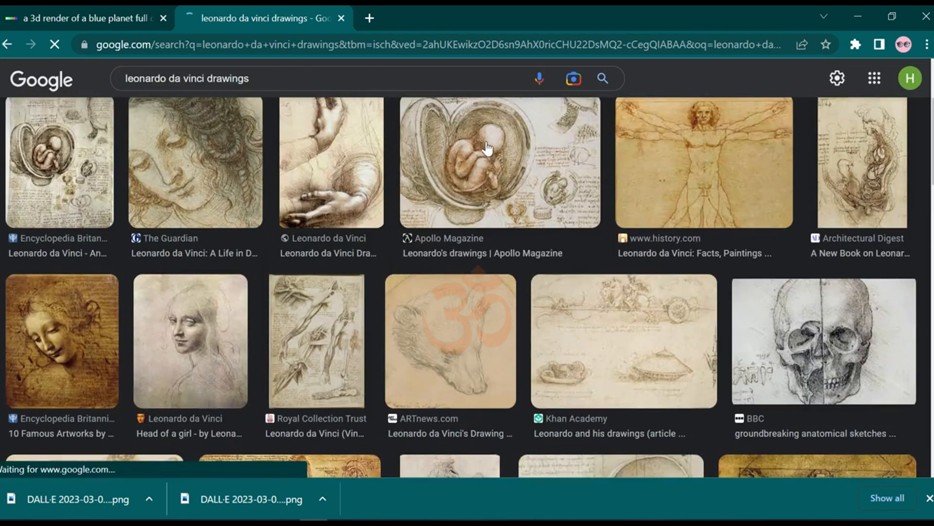
- Preview the Apollo Magazine drawing with its related content, close the preview, and browse more of the drawings
click(493, 165)
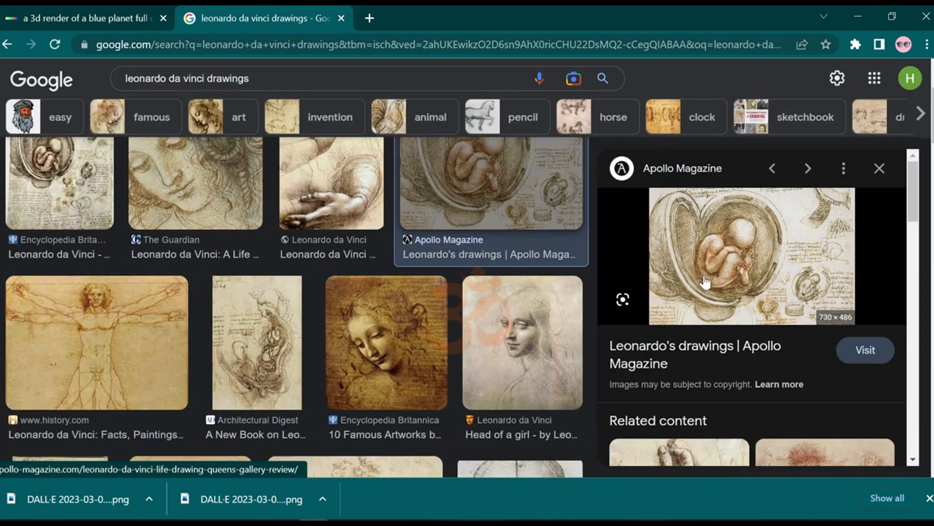
scroll(701, 292, down, 5)
scroll(706, 312, up, 5)
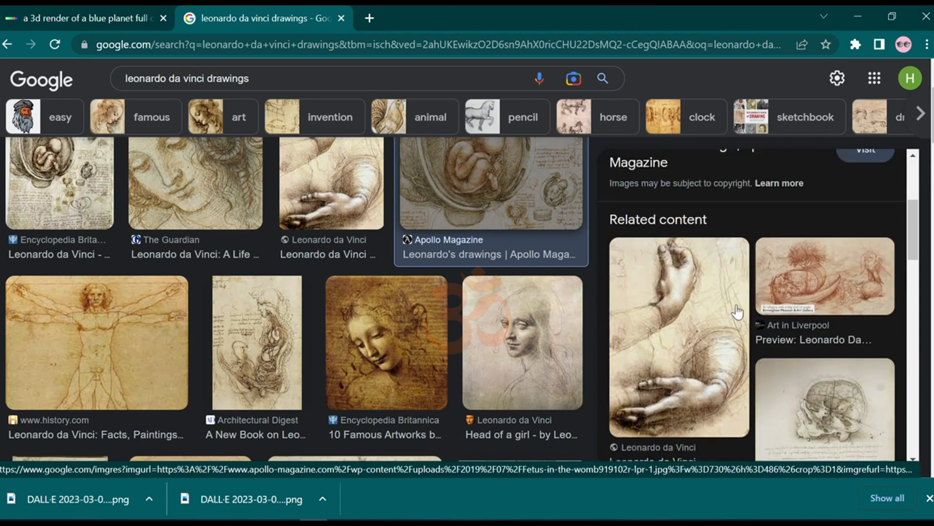
click(878, 168)
scroll(452, 301, down, 3)
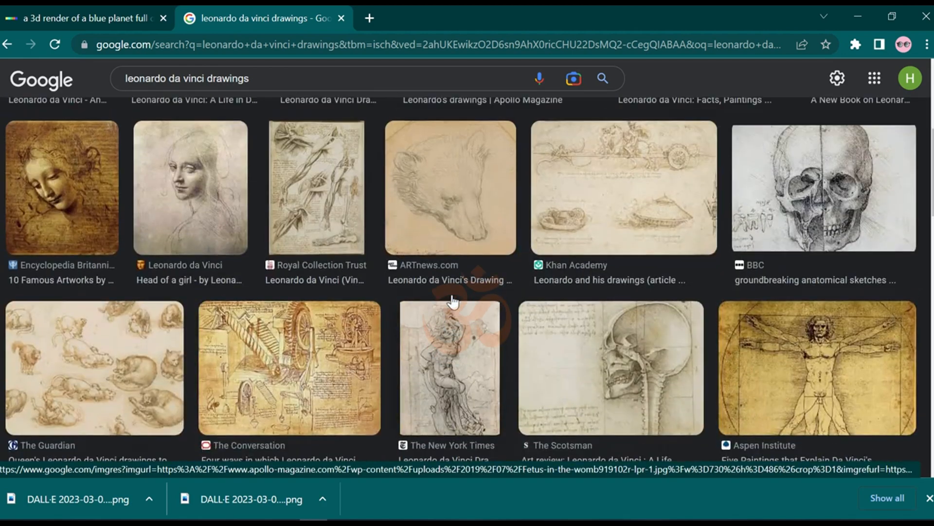
- Copy "leonardo da vinci" from the Google search query and return to the DALL·E prompt
scroll(463, 299, up, 6)
click(61, 7)
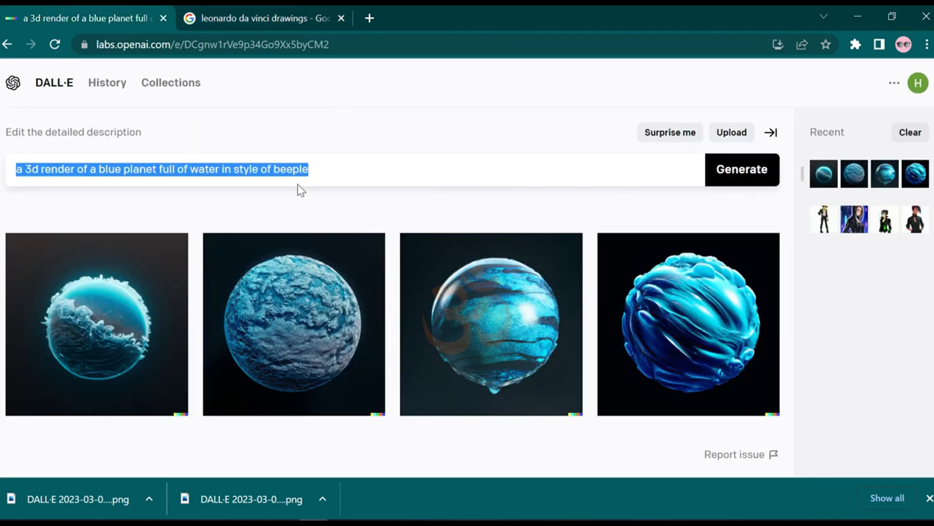
click(255, 15)
drag(215, 95, 85, 97)
key(ctrl+c)
click(125, 10)
- Replace the planet prompt with "smartphone in style of leonardo da vinci", pasting the copied artist name, and generate the images
text(a)
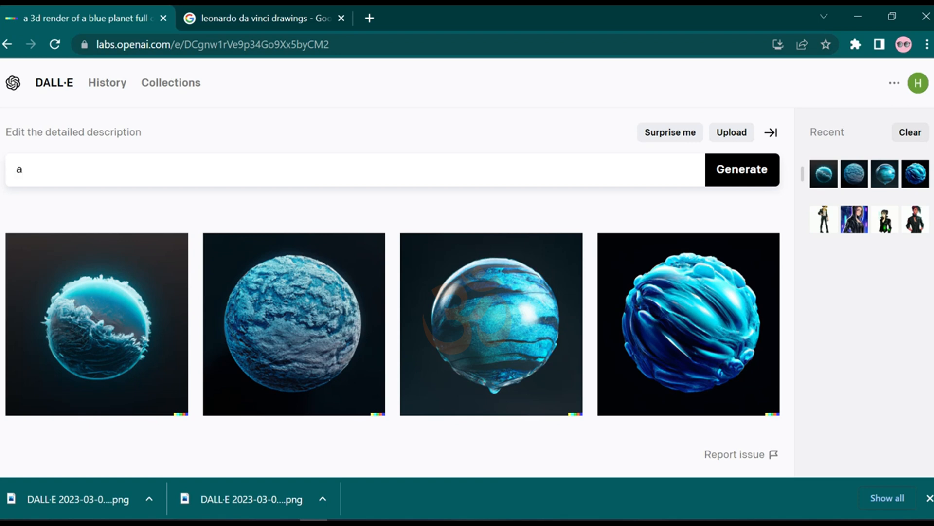
click(282, 19)
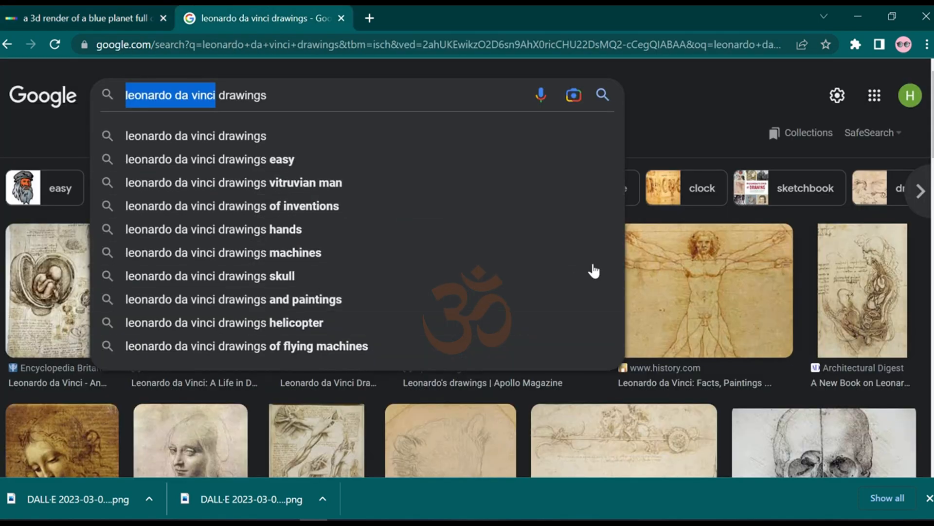
click(67, 8)
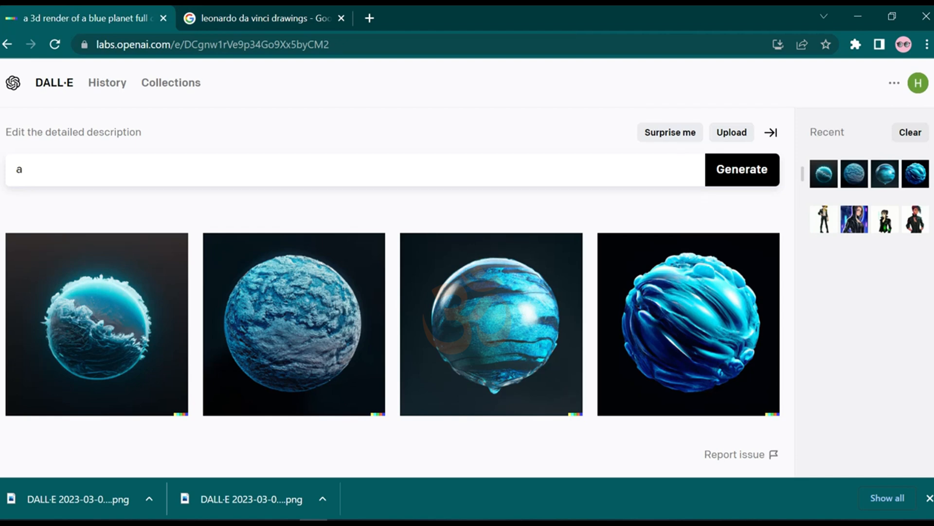
key(BackSpace)
text(smartphone in style of)
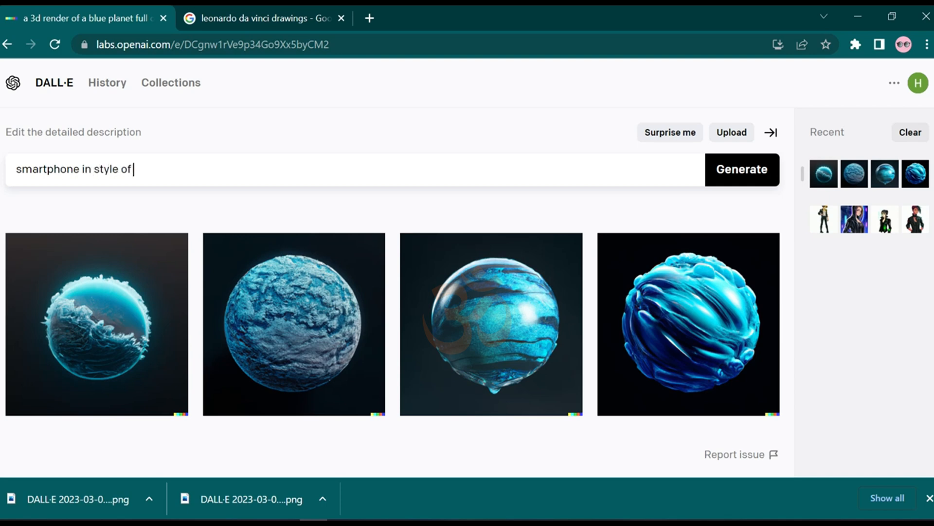
key(ctrl+v)
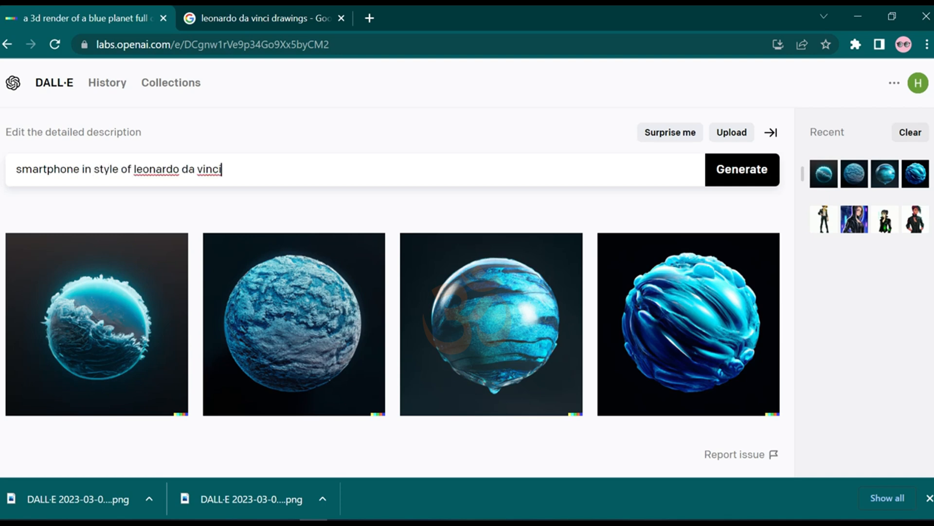
key(Return)
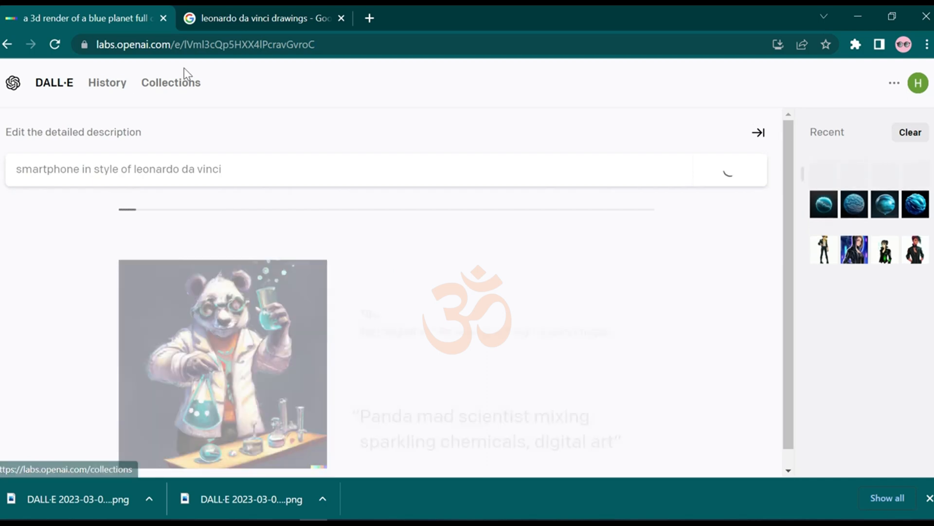
- Look at the Leonardo drawings in Google Images during generation, and return to DALL·E to view the generated smartphones
click(258, 9)
click(715, 91)
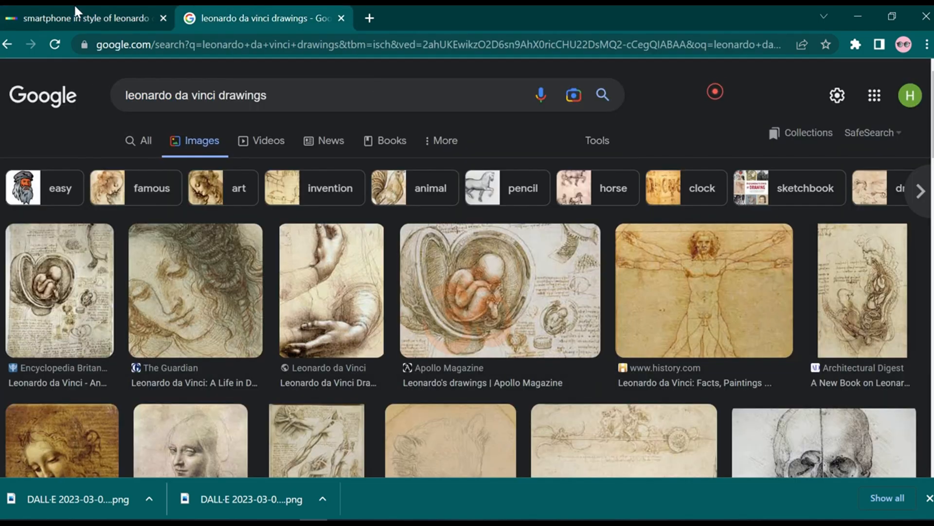
click(22, 6)
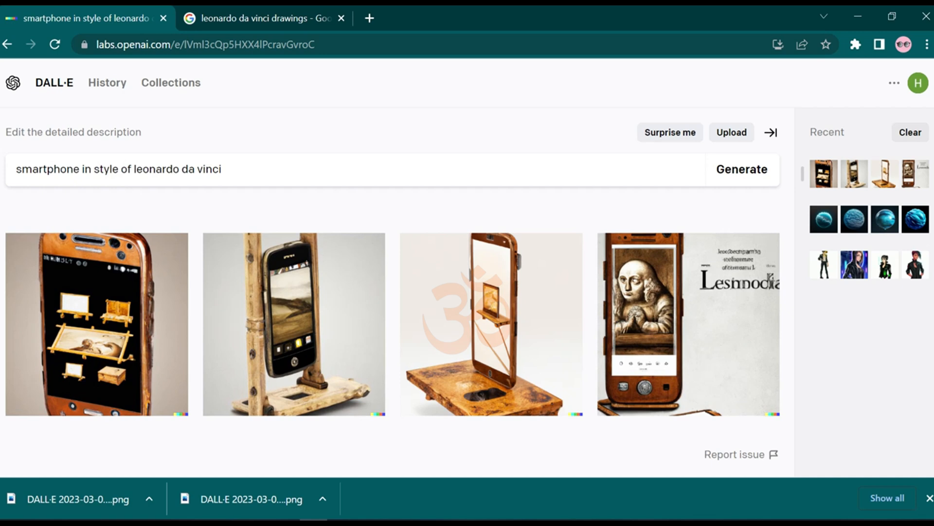
- Add "drawing" after "smartphone" in the prompt and generate images for "smartphone drawing in style of leonardo da vinci"
click(81, 169)
text(drwa)
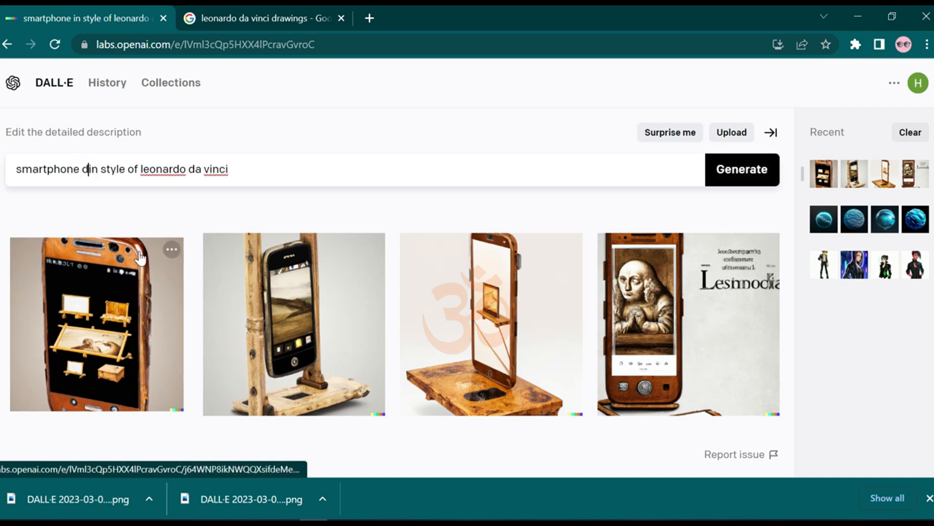
key(BackSpace)
key(BackSpace)
text(awing)
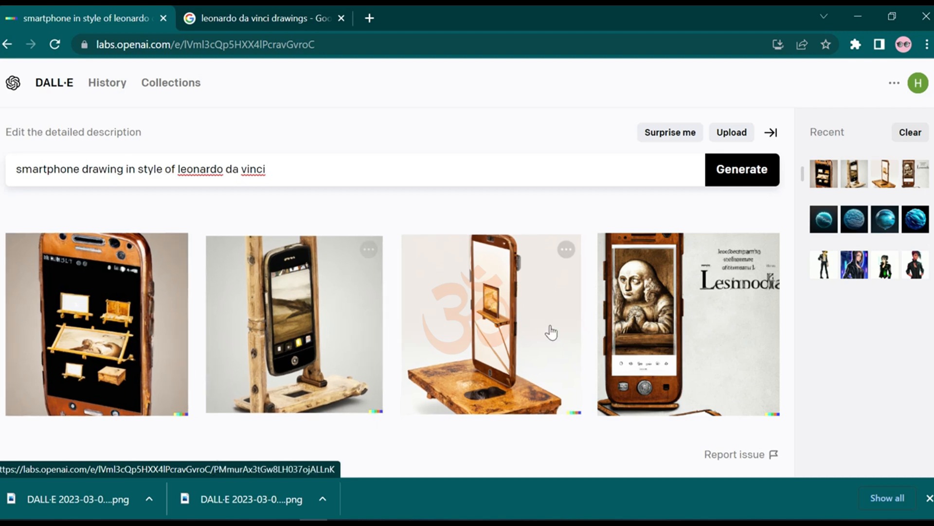
click(743, 170)
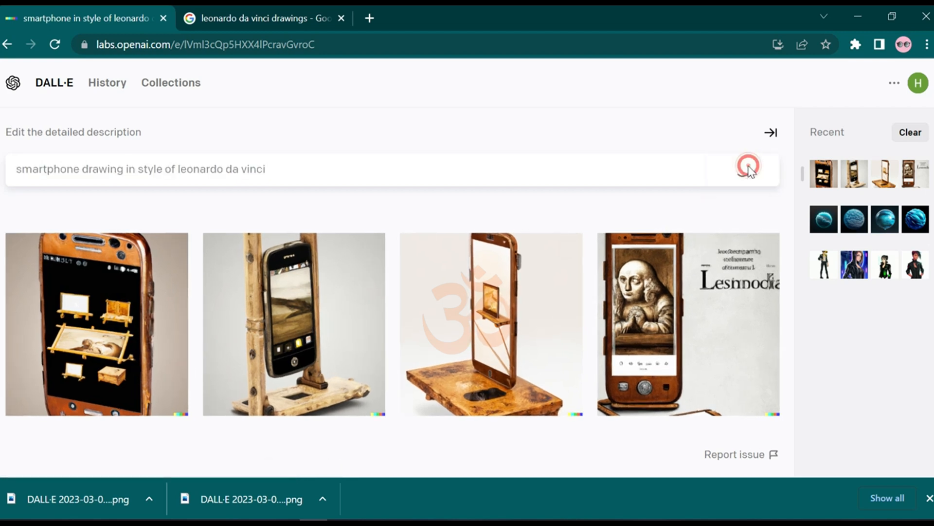
- Compare the generated smartphone drawings in DALL·E with the Leonardo reference drawings in Google Images
click(289, 9)
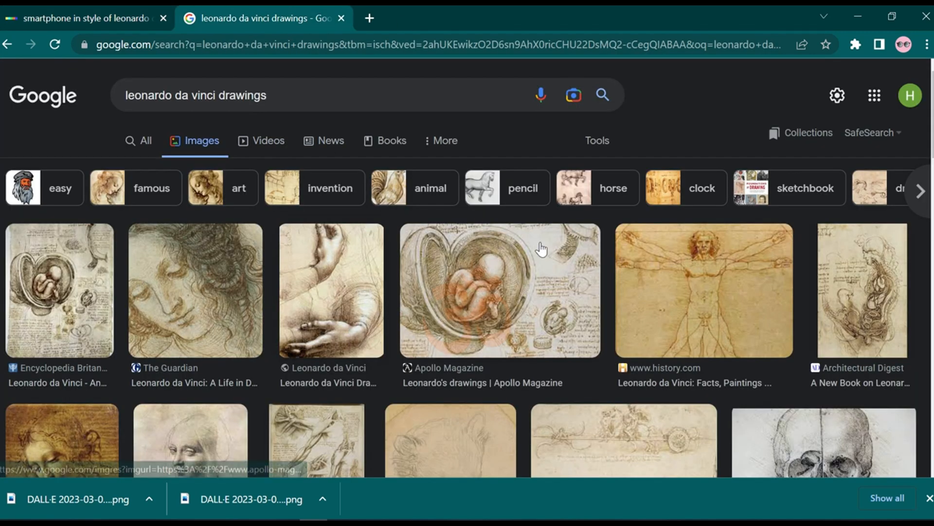
scroll(540, 247, down, 5)
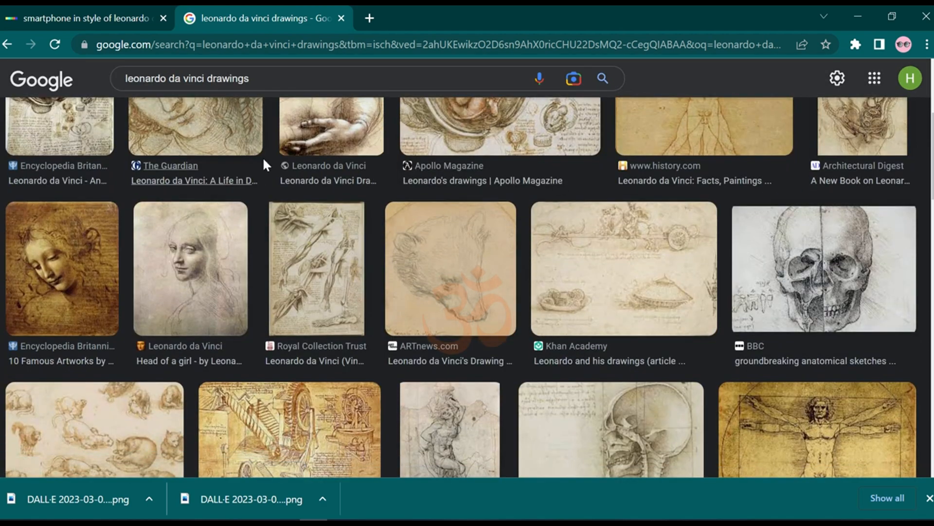
click(120, 7)
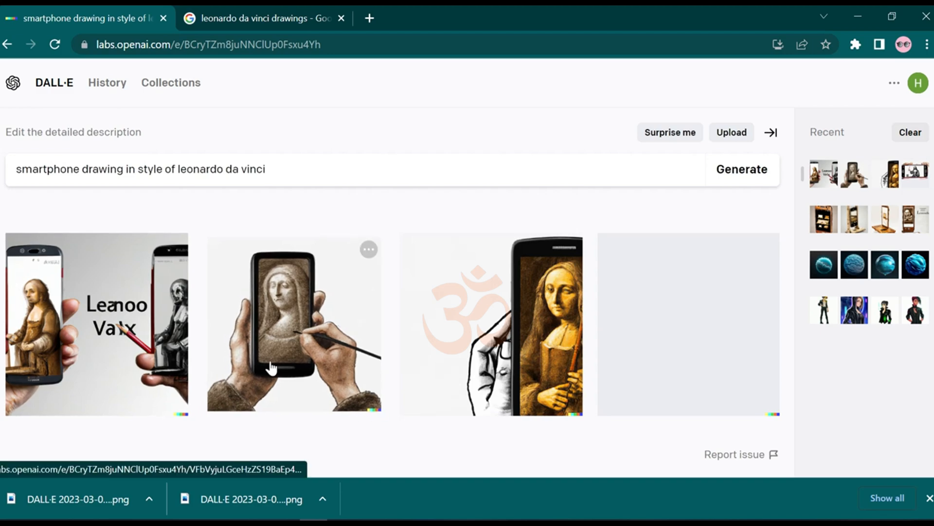
click(314, 10)
scroll(168, 141, down, 5)
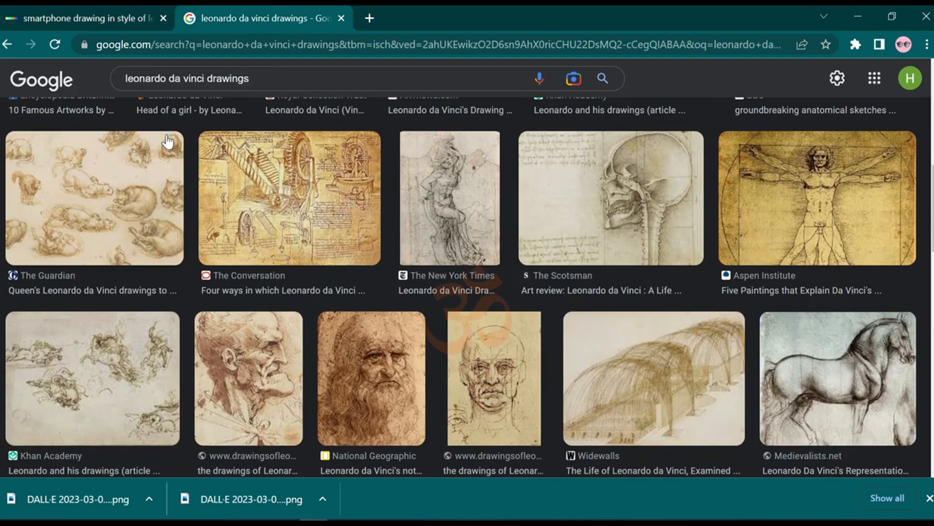
click(81, 10)
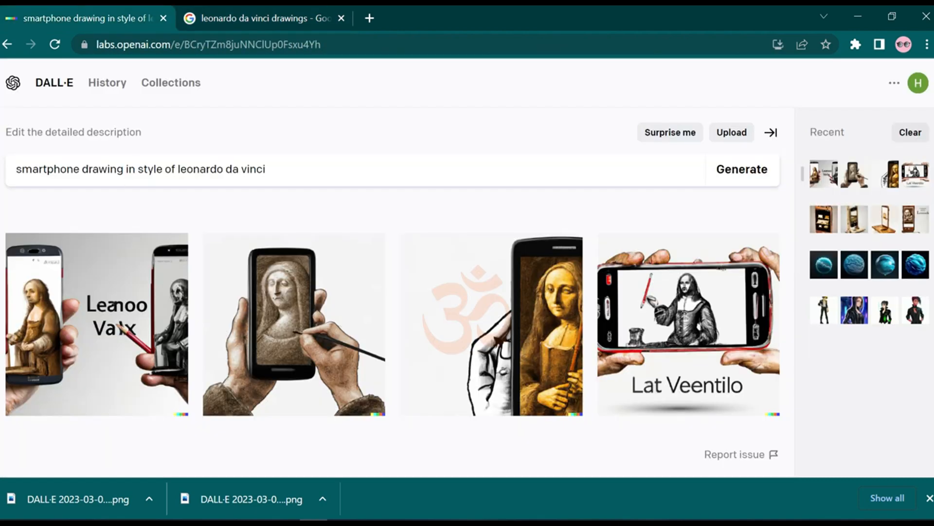
- Reword the prompt to "smartphone drawing in leonardo da vinci style" and generate a new set of images
click(170, 169)
double_click(170, 169)
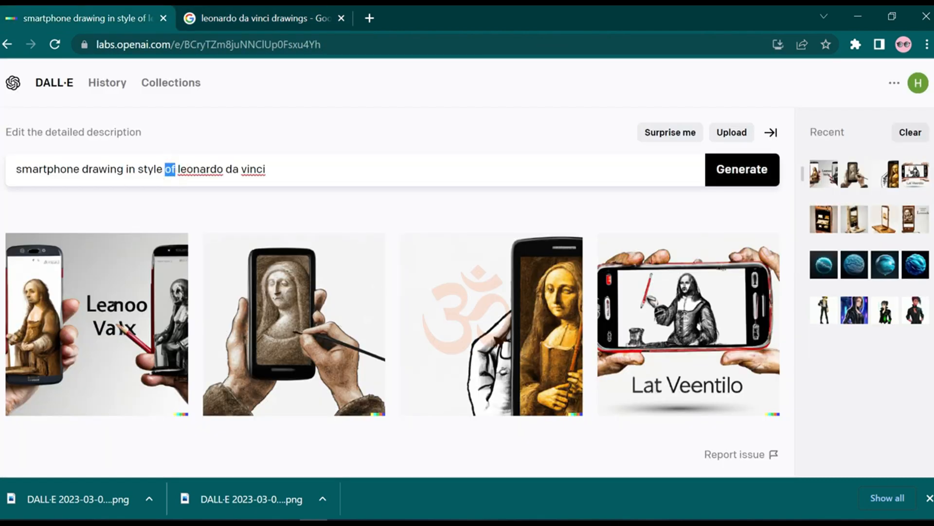
key(BackSpace)
key(BackSpace)
key(BackSpace)
key(BackSpace)
key(BackSpace)
key(BackSpace)
key(BackSpace)
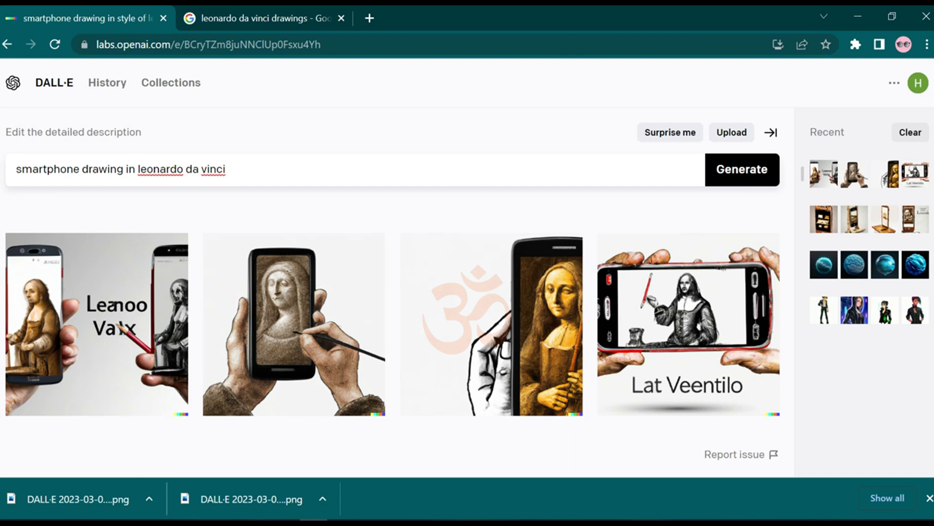
click(254, 171)
text(style)
key(Return)
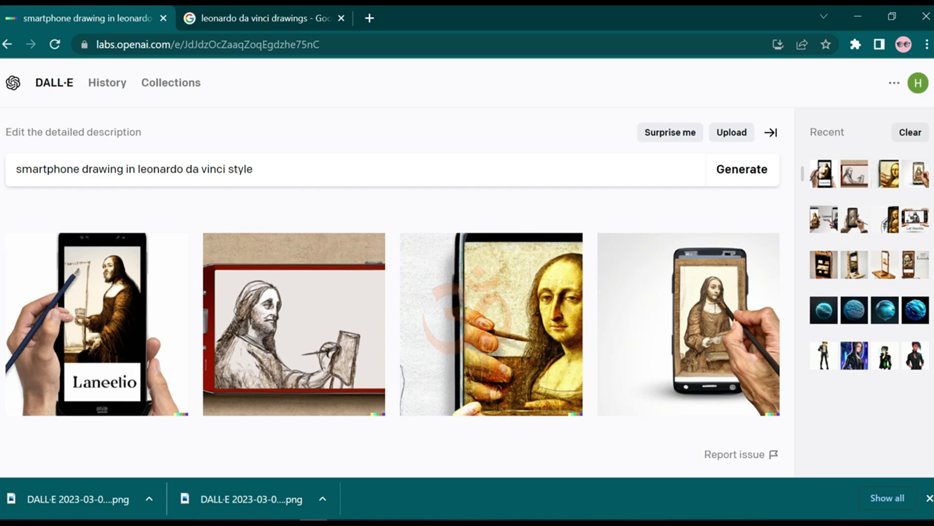
- Reword the prompt to "drawing of a monkey in leonardo da vinci style" and generate a new set of images
double_click(77, 169)
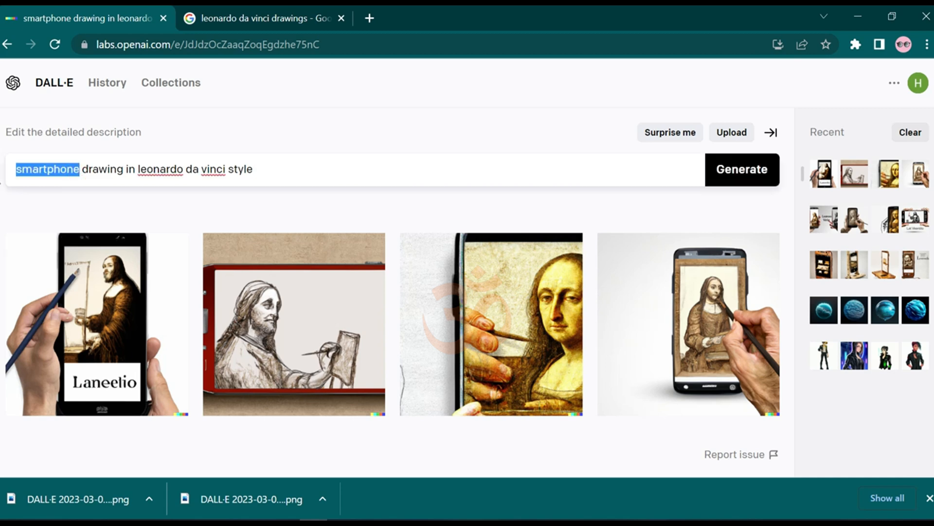
text(moni)
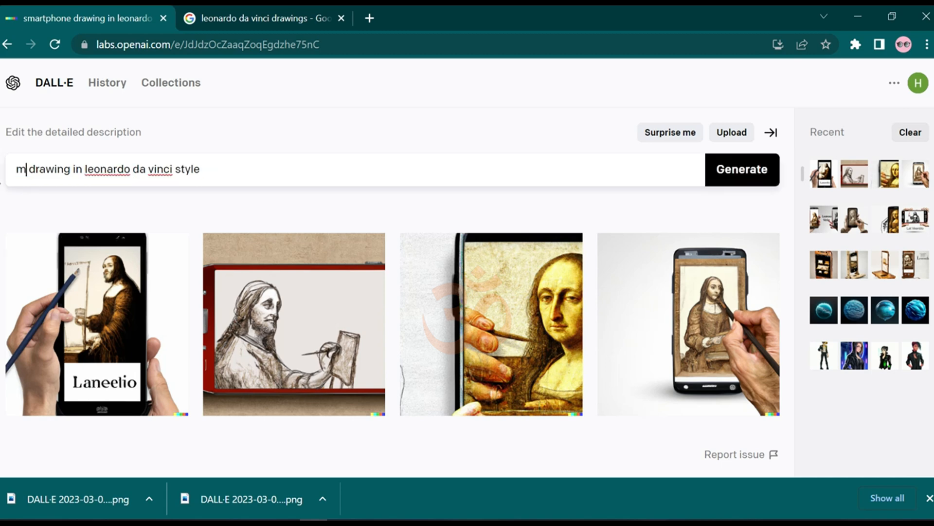
key(BackSpace)
key(BackSpace)
key(BackSpace)
key(BackSpace)
key(BackSpace)
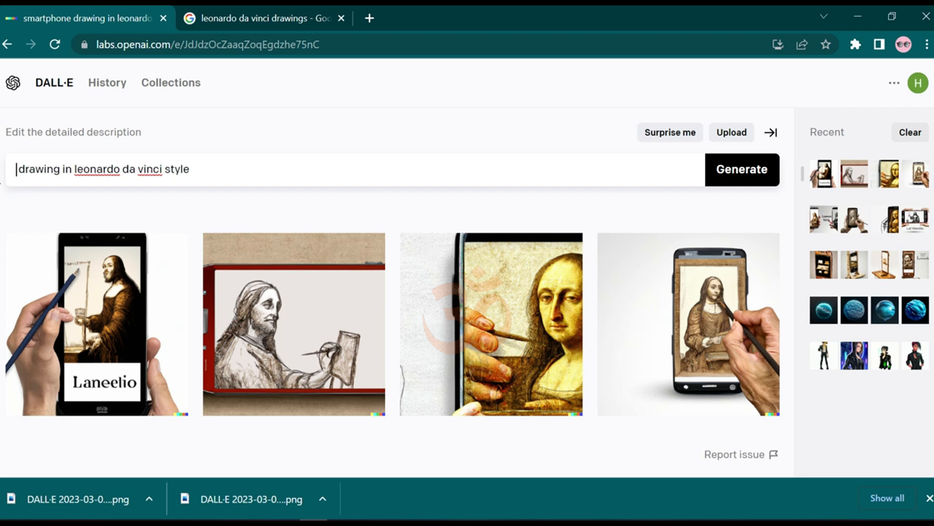
click(71, 169)
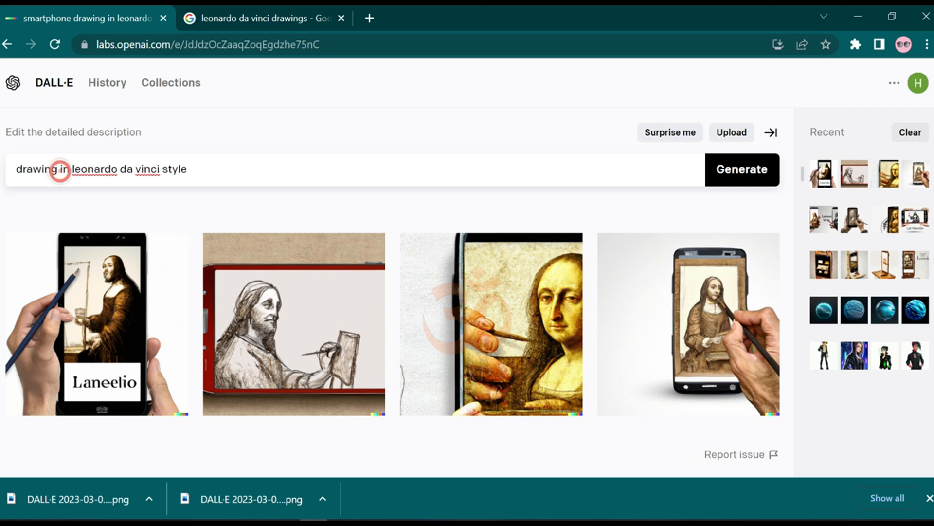
text(of a monkey)
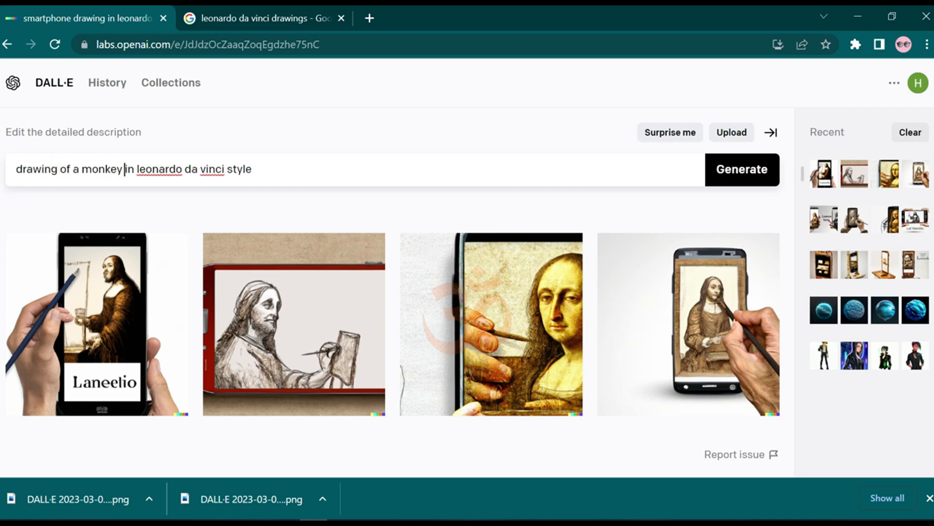
key(Return)
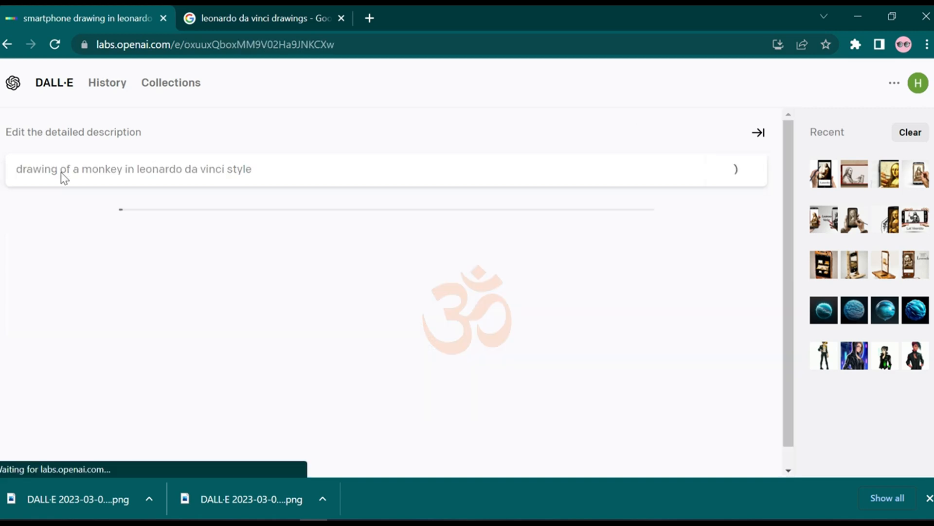
double_click(250, 172)
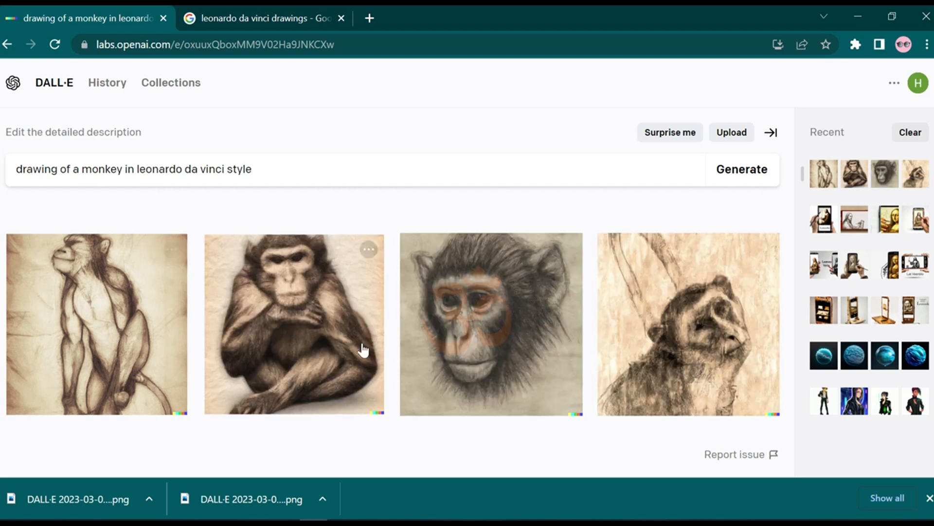
- Preview Leonardo's machine sketch from The Conversation in Google Images, browse more reference drawings, and return to the monkey drawings in DALL·E
click(195, 18)
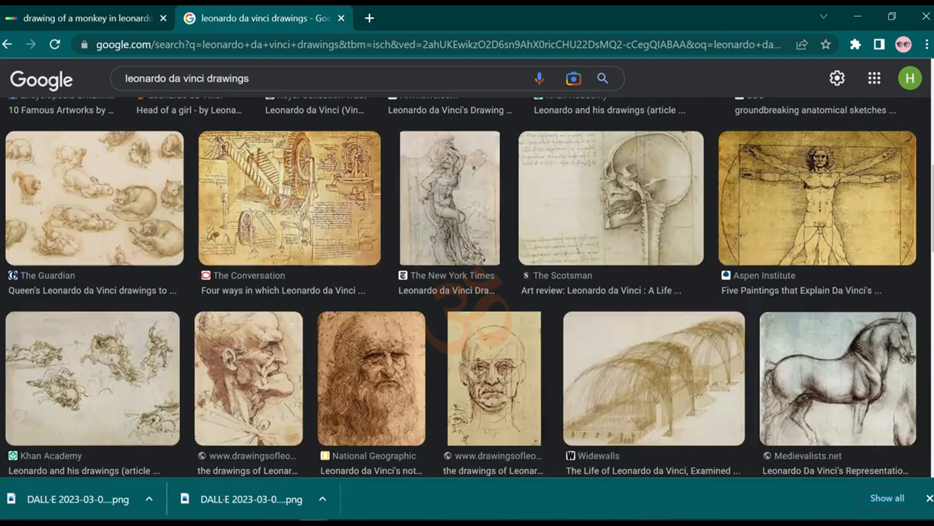
click(308, 196)
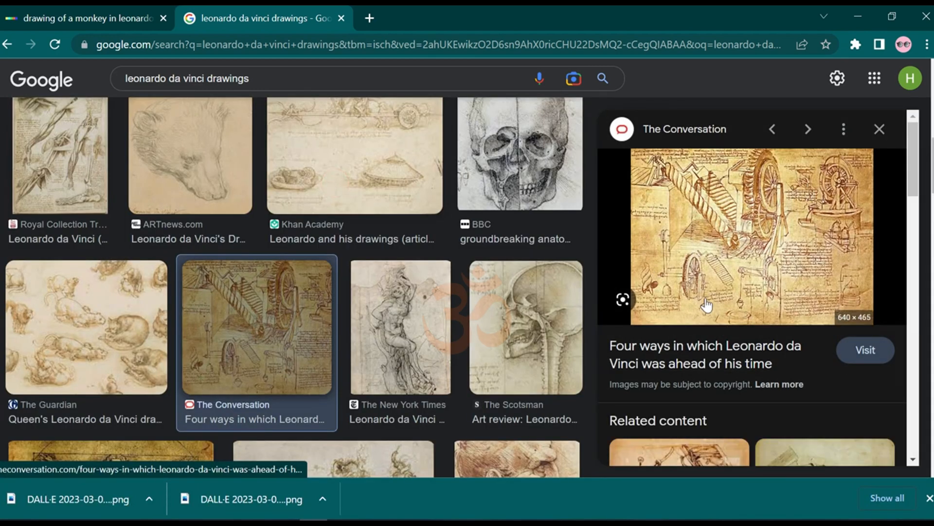
scroll(530, 315, down, 1)
scroll(529, 316, down, 9)
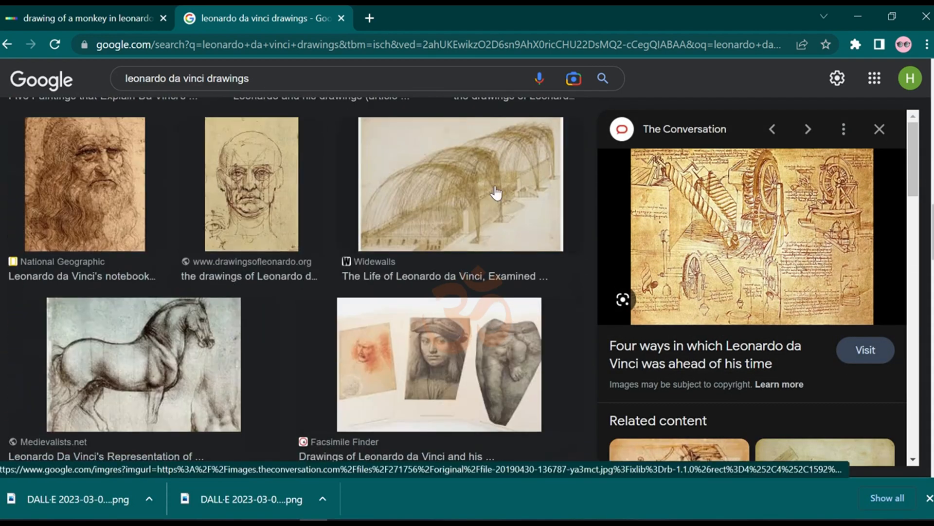
scroll(688, 253, down, 5)
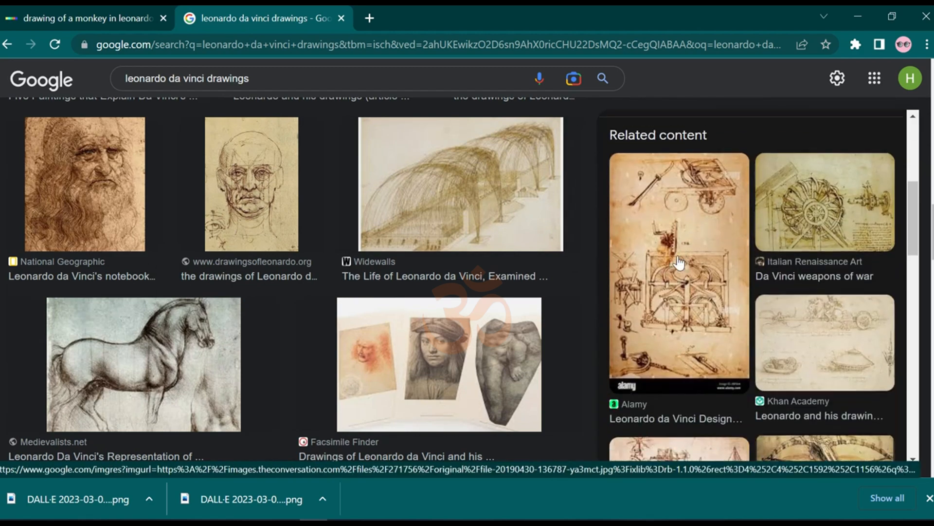
scroll(681, 265, up, 5)
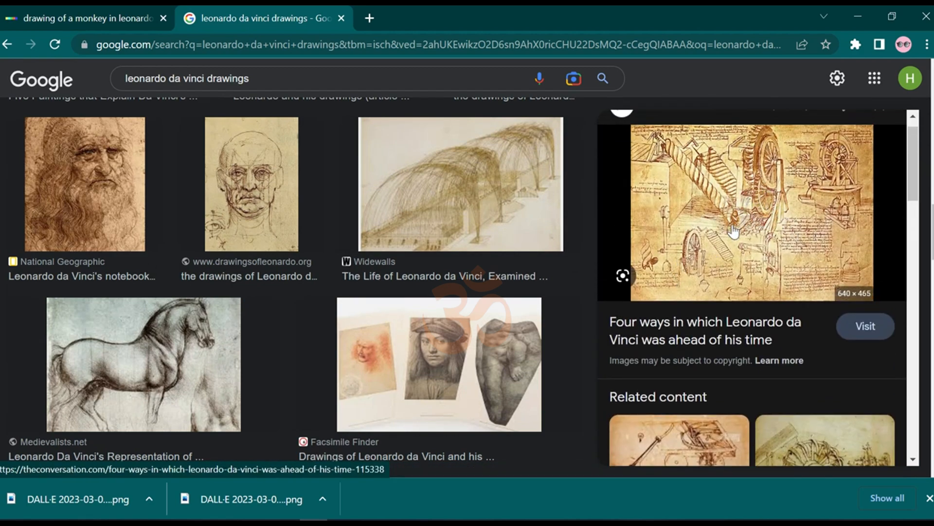
click(122, 11)
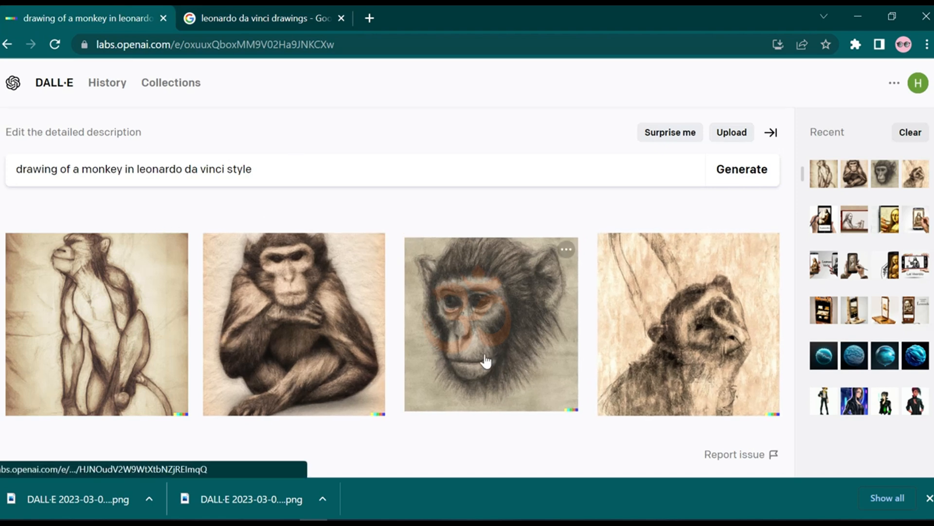
- Open the first generated monkey drawing, download it, and return to the full set of results
click(142, 334)
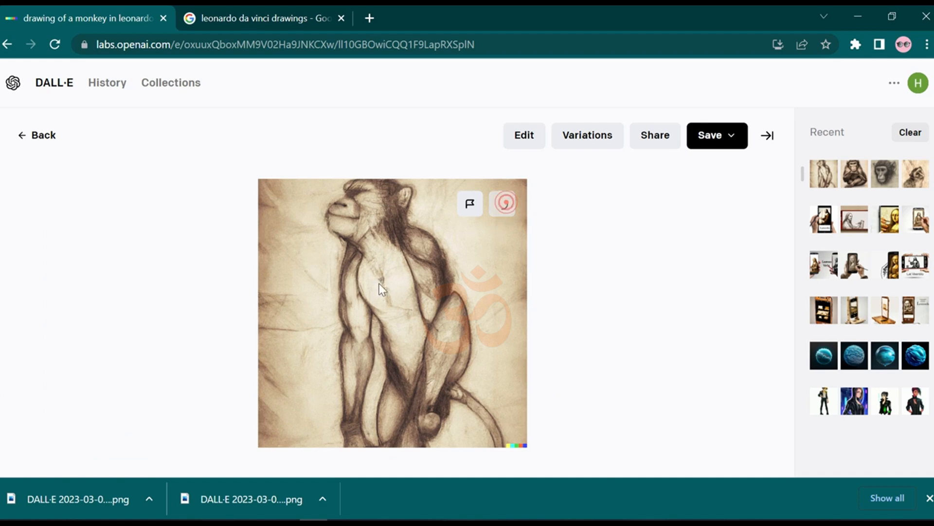
click(18, 137)
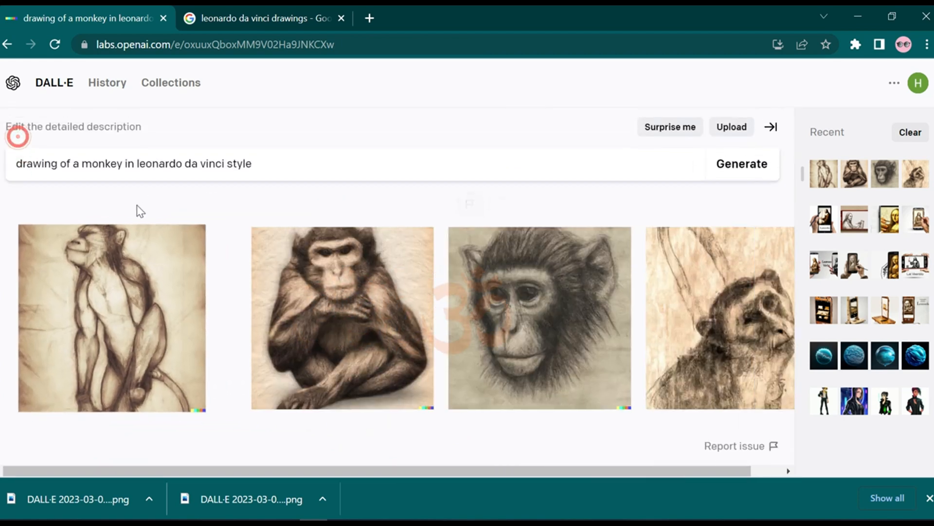
- Highlight the artist name "leonardo da vinci" in the monkey prompt without changing the text
click(187, 167)
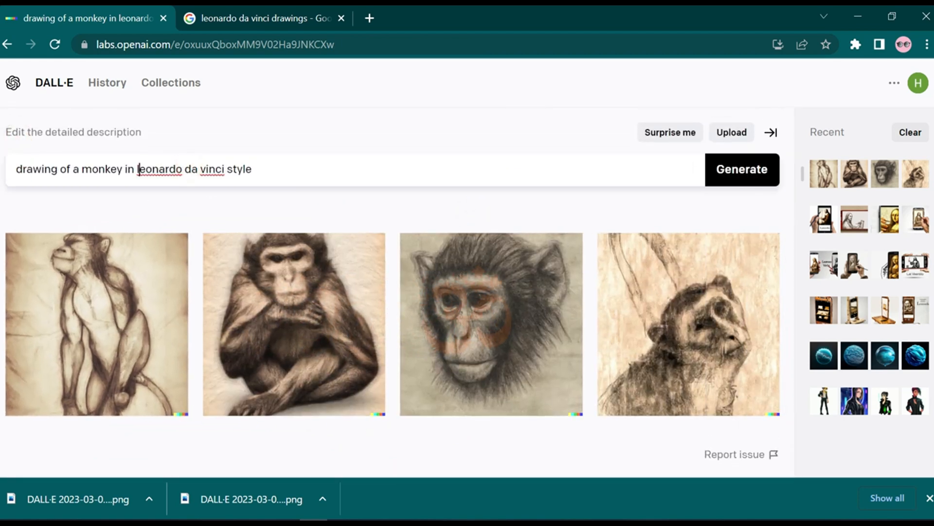
drag(138, 168, 379, 152)
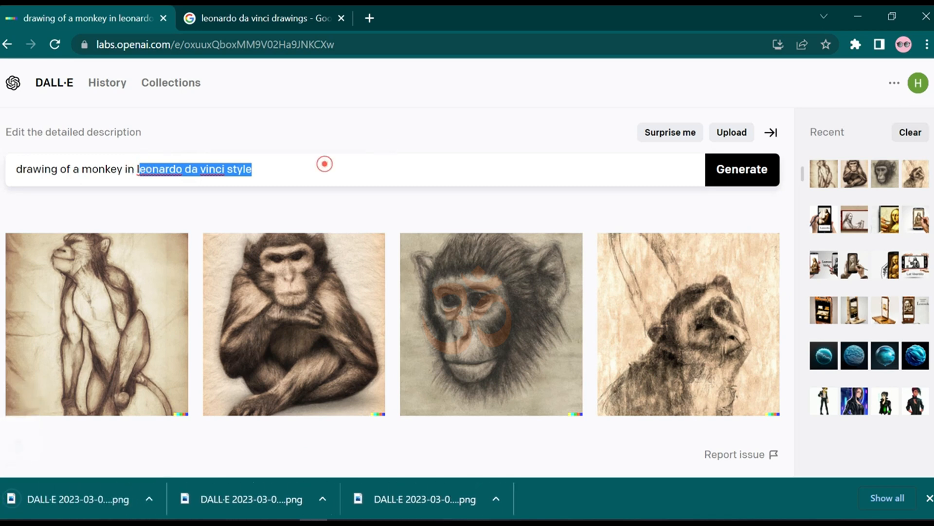
drag(136, 169, 219, 173)
key(ctrl+shift+Right)
key(ctrl+shift+Right)
key(ctrl+shift+Right)
click(221, 169)
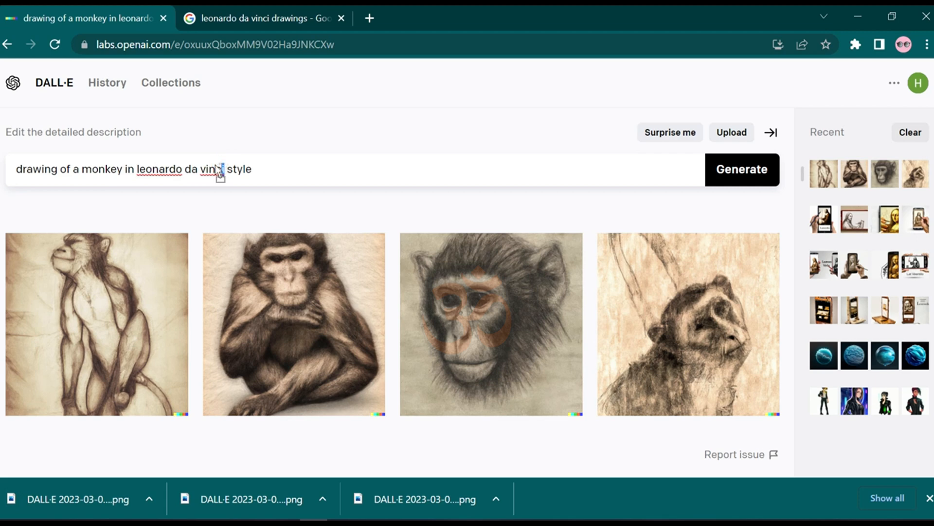
key(ctrl+Left)
key(ctrl+Left)
key(ctrl+Left)
key(ctrl+shift+Right)
key(ctrl+shift+Right)
key(ctrl+shift+Right)
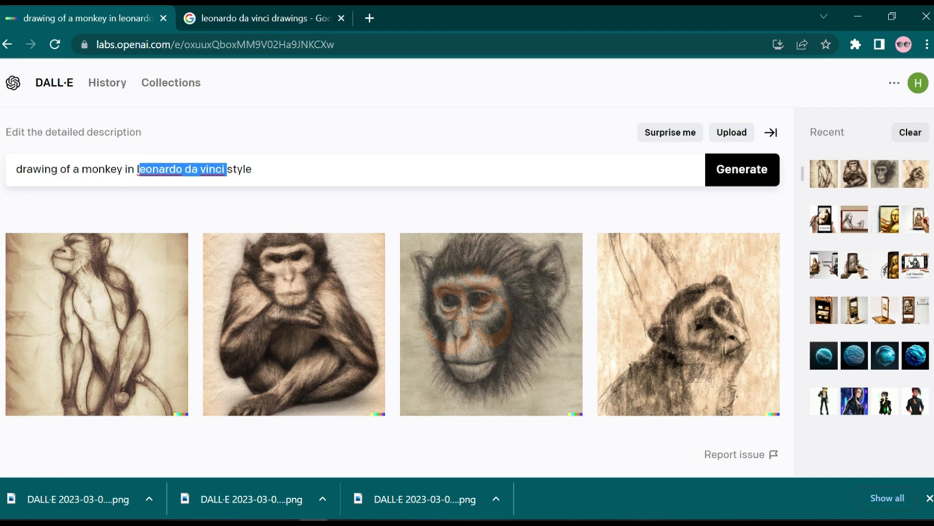
- View the downloaded monkey drawing in the image viewer, and close the viewer
click(95, 506)
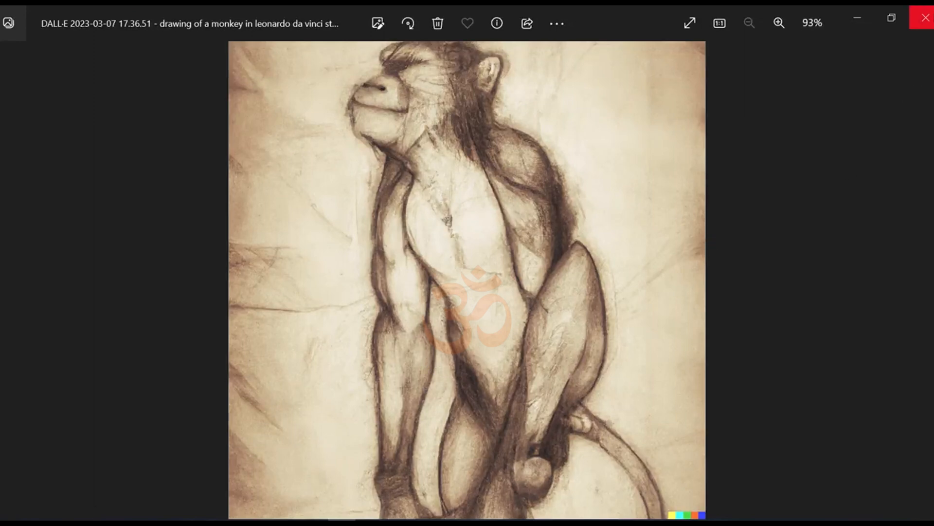
click(926, 18)
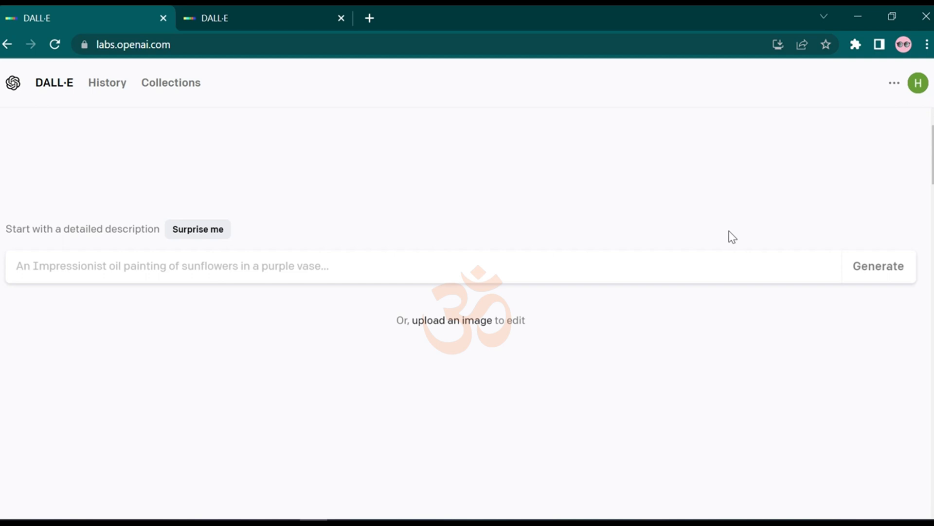
- Upload the Peace-at-Last-Lake painting from the Desktop to DALL·E and open it for image editing
click(438, 325)
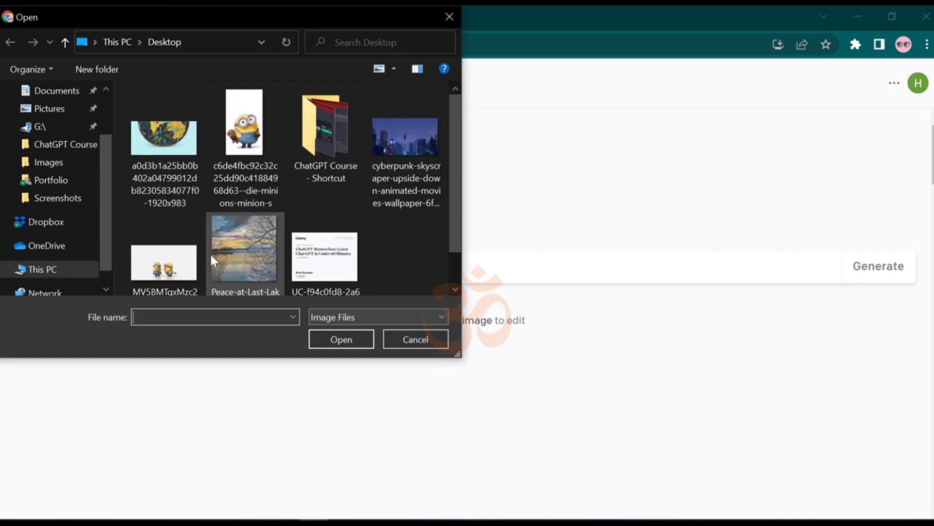
scroll(236, 197, down, 1)
double_click(236, 218)
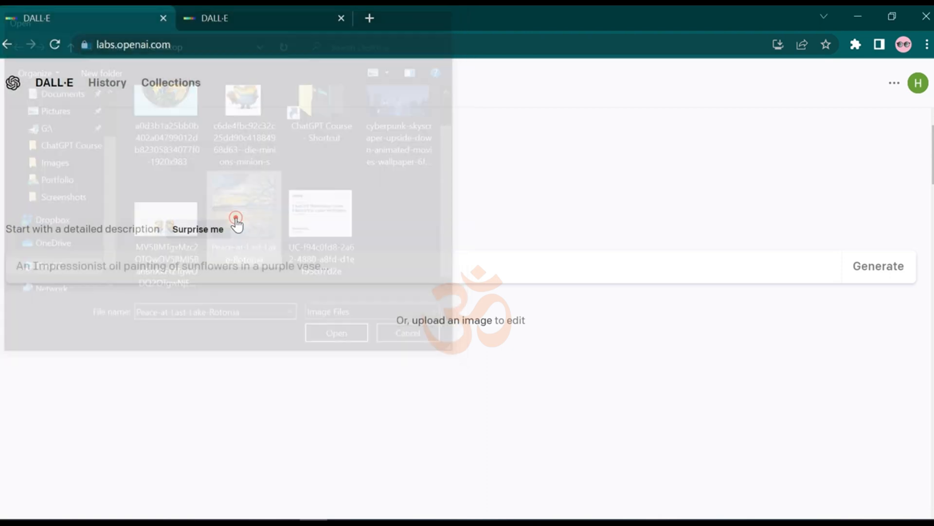
click(423, 427)
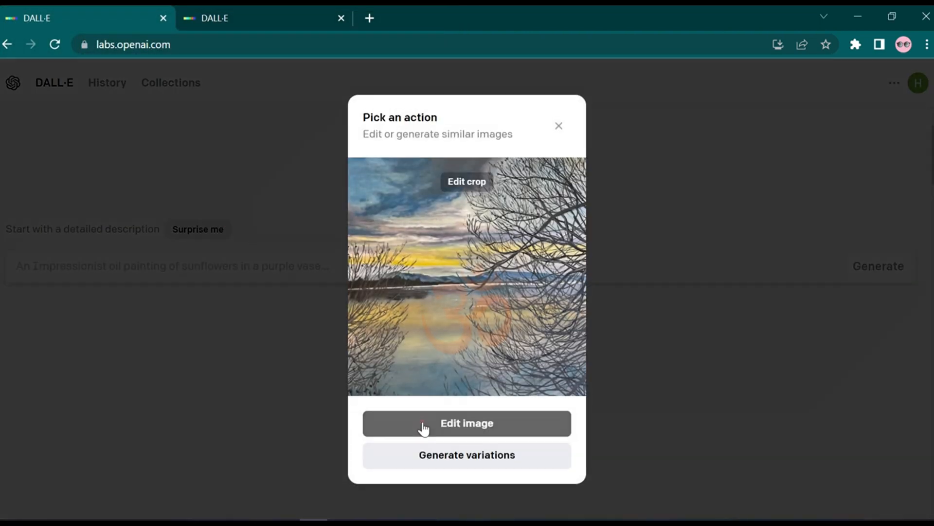
click(424, 422)
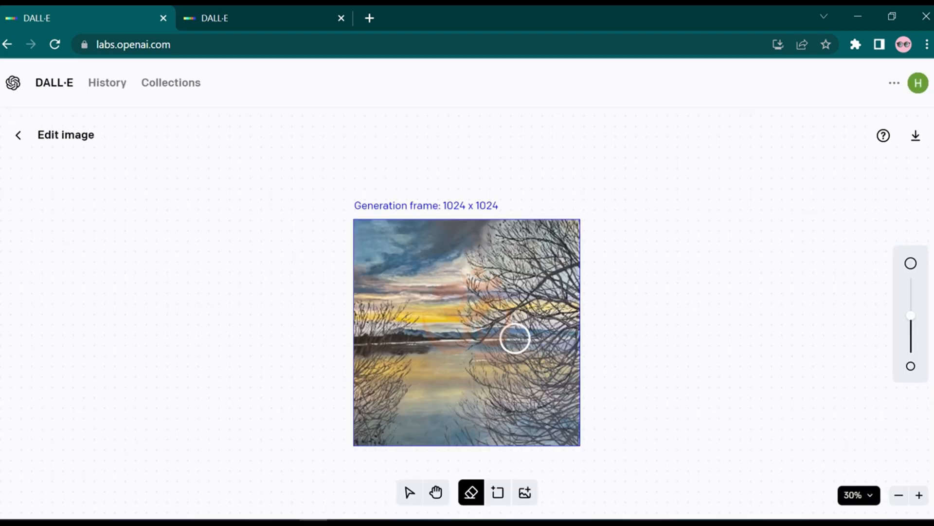
- Open the outpainting editor in the second DALL·E tab and compare it with the lake painting's Edit image view
click(321, 12)
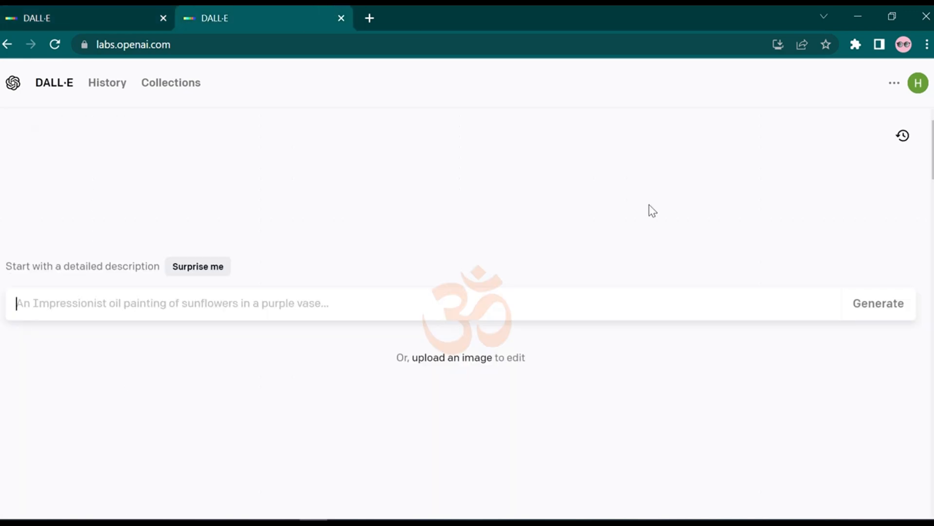
click(923, 90)
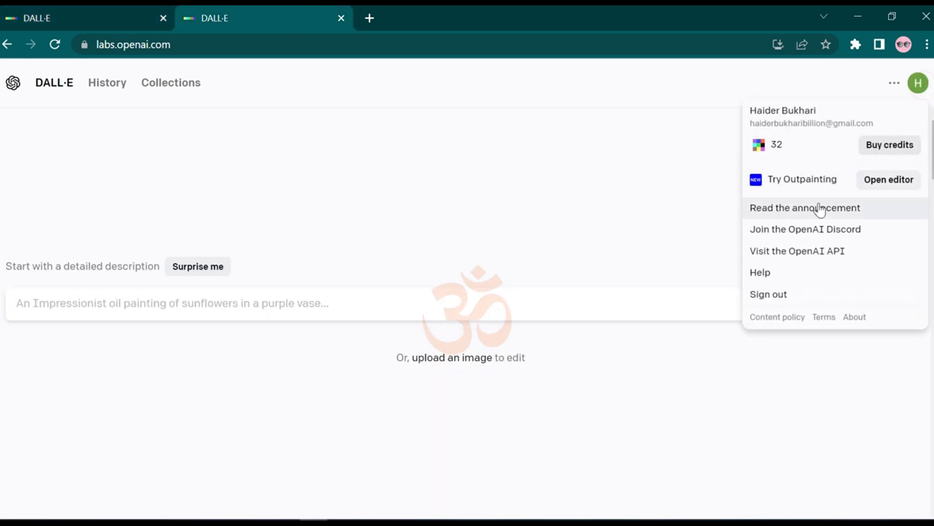
click(834, 191)
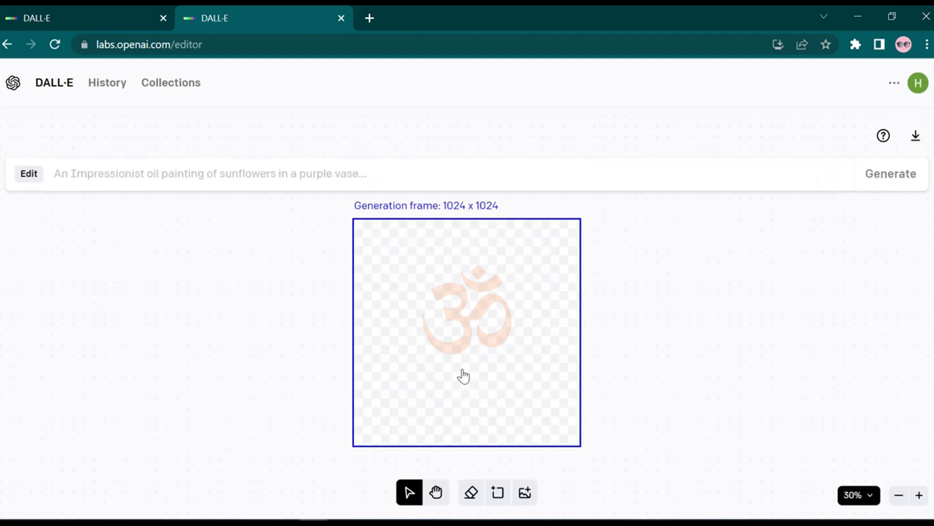
click(75, 12)
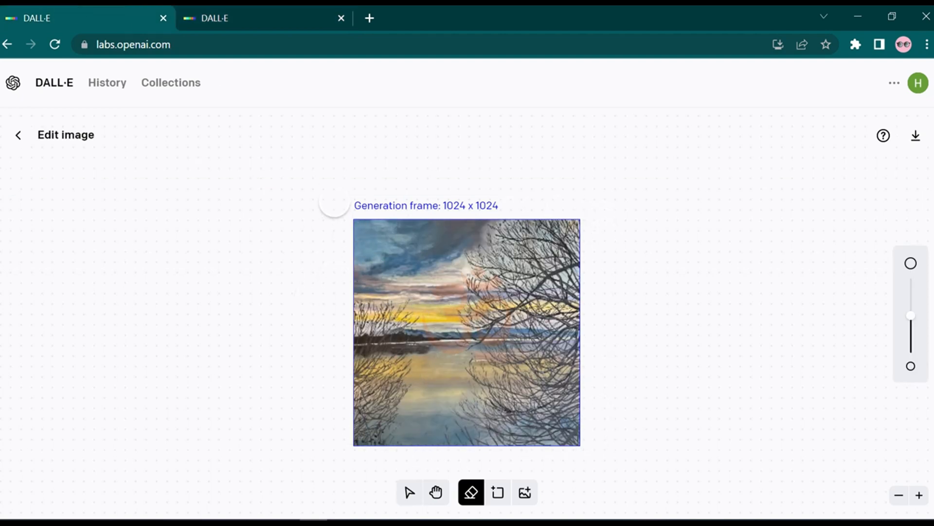
click(268, 13)
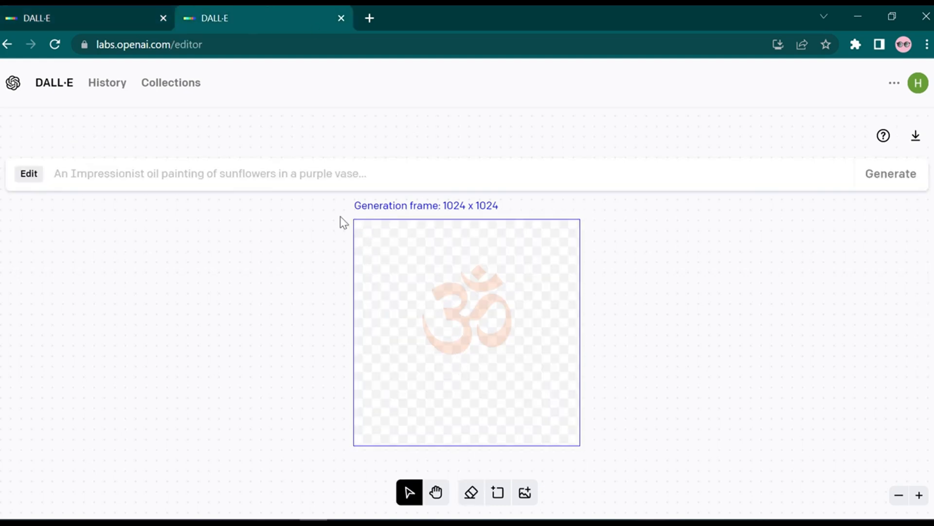
- Upload the Peace-at-Last-Lake painting to the outpainting editor, scale it to about 865 x 886 (69%), and place it on the canvas
click(525, 492)
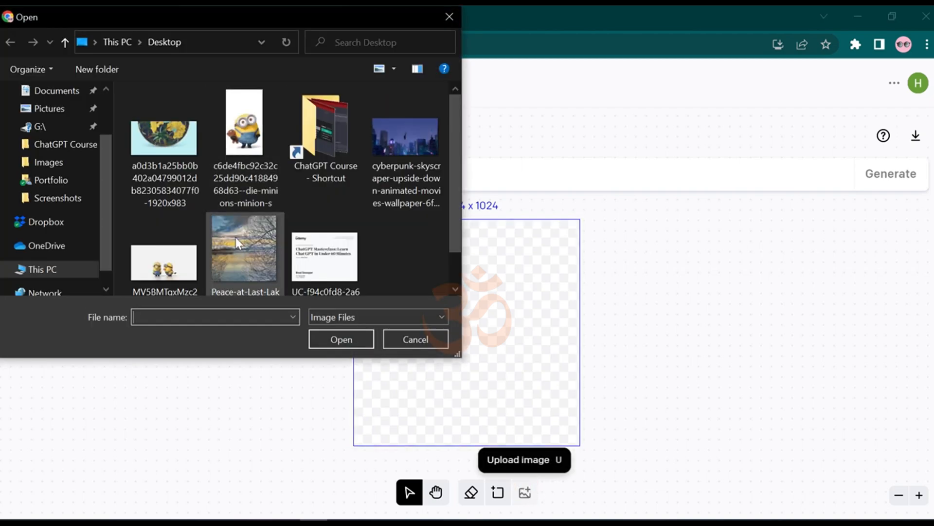
double_click(237, 244)
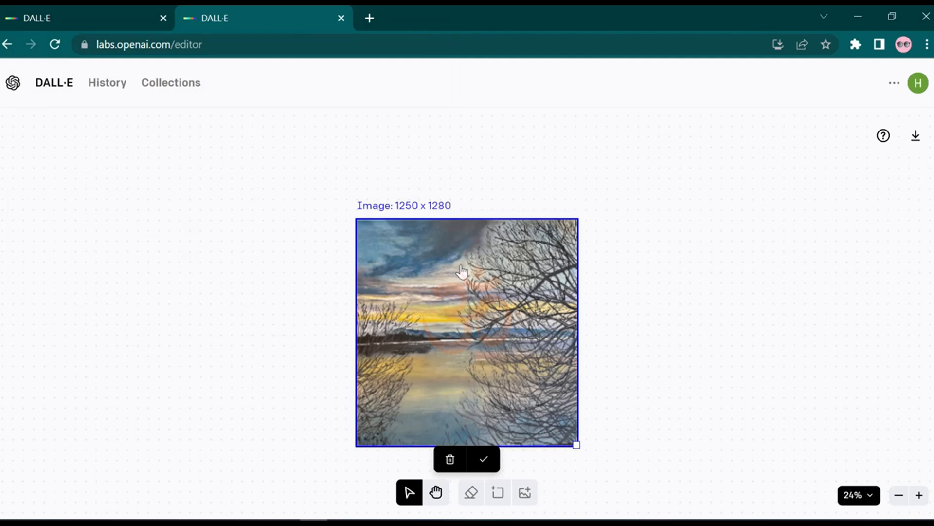
drag(575, 441, 506, 317)
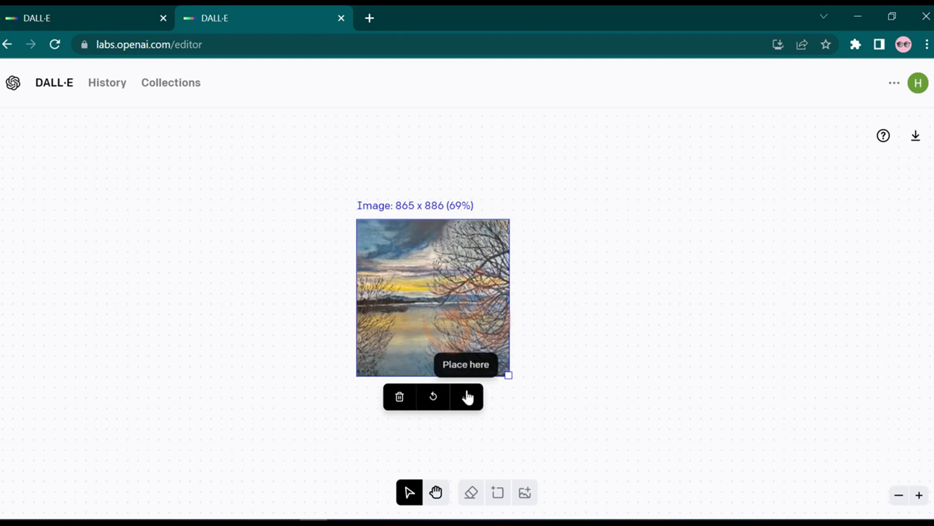
click(466, 395)
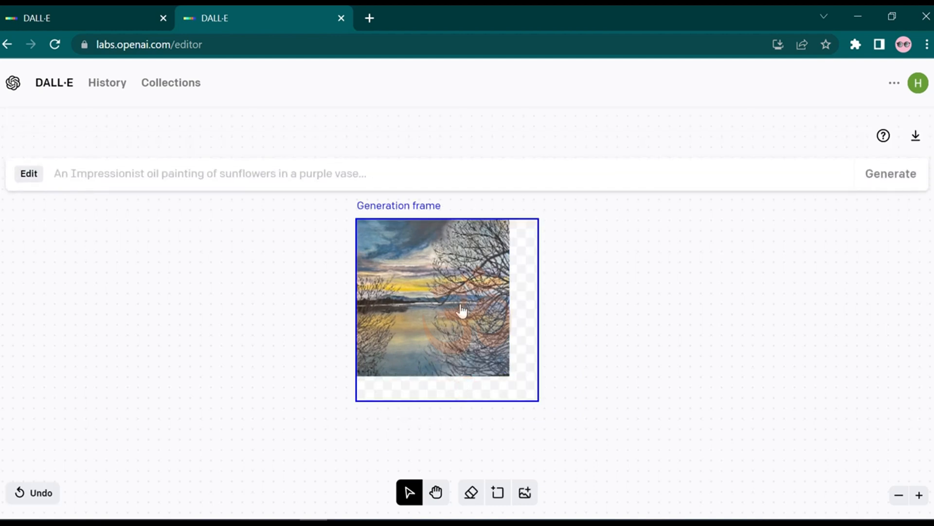
scroll(461, 310, up, 2)
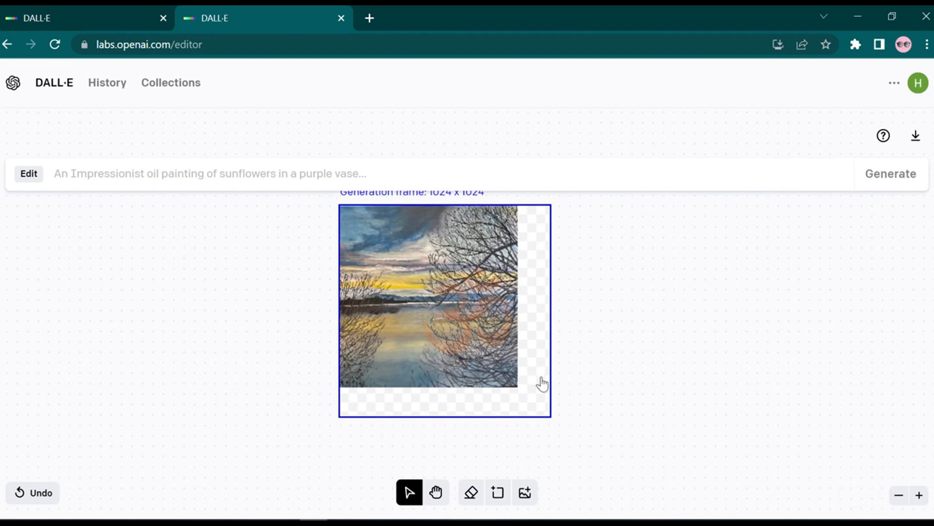
- In the first tab's Edit image view, erase the bushes and their reflection along the left side of the lake painting
click(148, 11)
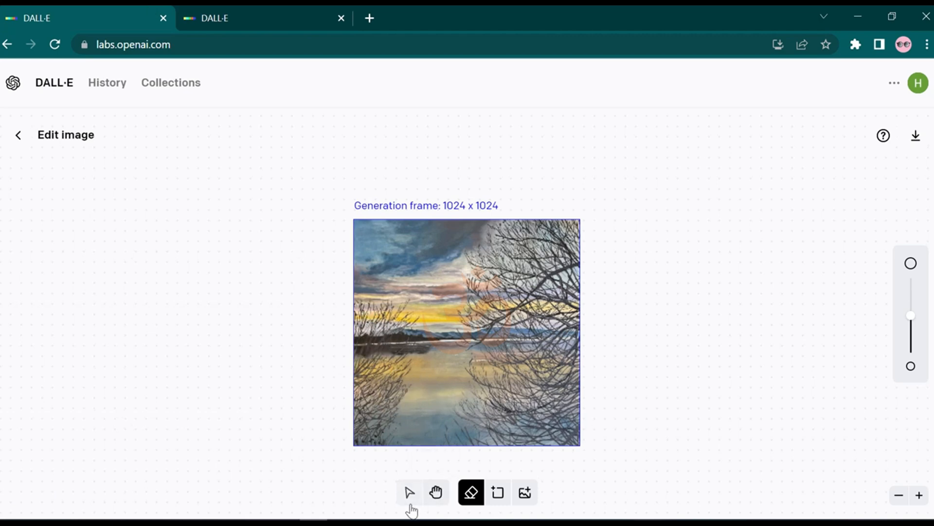
click(409, 501)
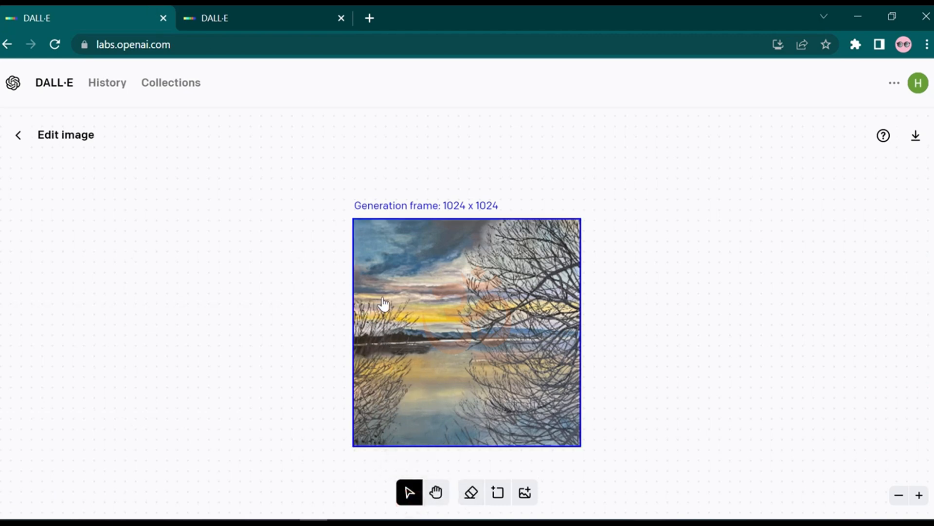
click(470, 501)
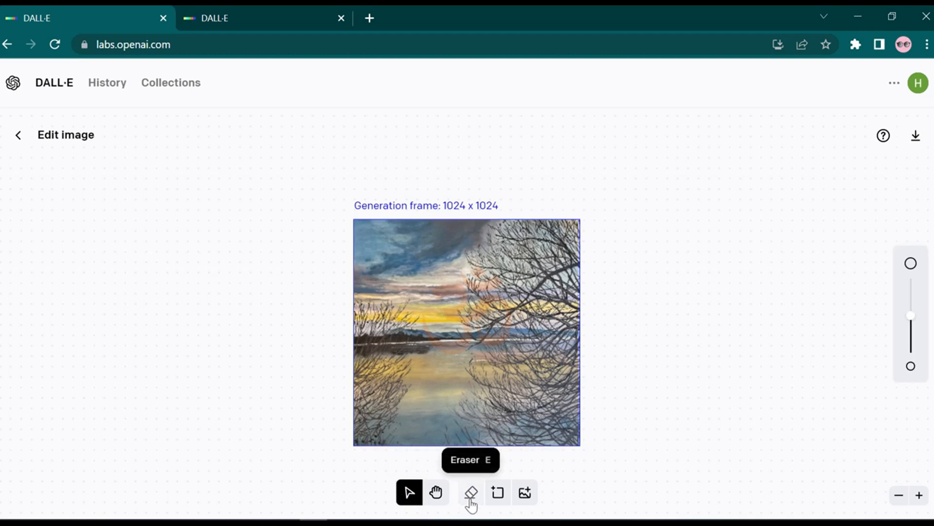
click(471, 502)
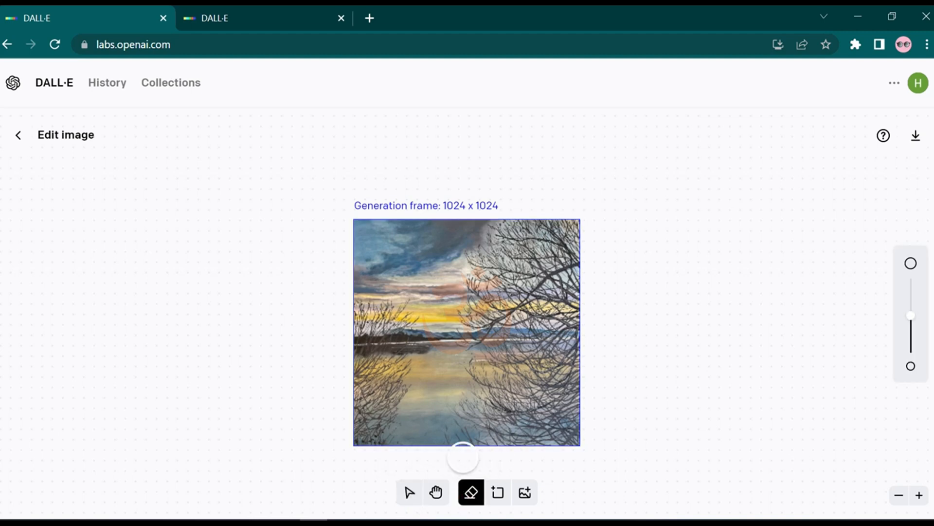
mouse_move(370, 310)
mouse_down()
mouse_move(402, 304)
mouse_move(400, 327)
mouse_move(409, 326)
mouse_move(388, 402)
mouse_move(391, 432)
mouse_move(373, 453)
mouse_move(359, 418)
mouse_move(385, 348)
mouse_move(357, 334)
mouse_move(365, 356)
mouse_move(388, 325)
mouse_move(403, 388)
mouse_move(354, 377)
mouse_up()
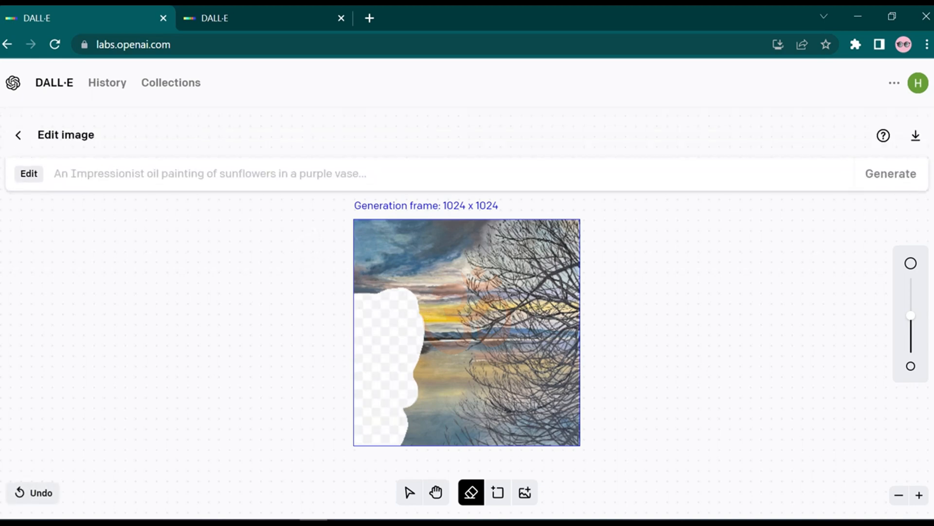
- Generate fills for the erased area with the prompt "landscape painting of a lake"
click(238, 171)
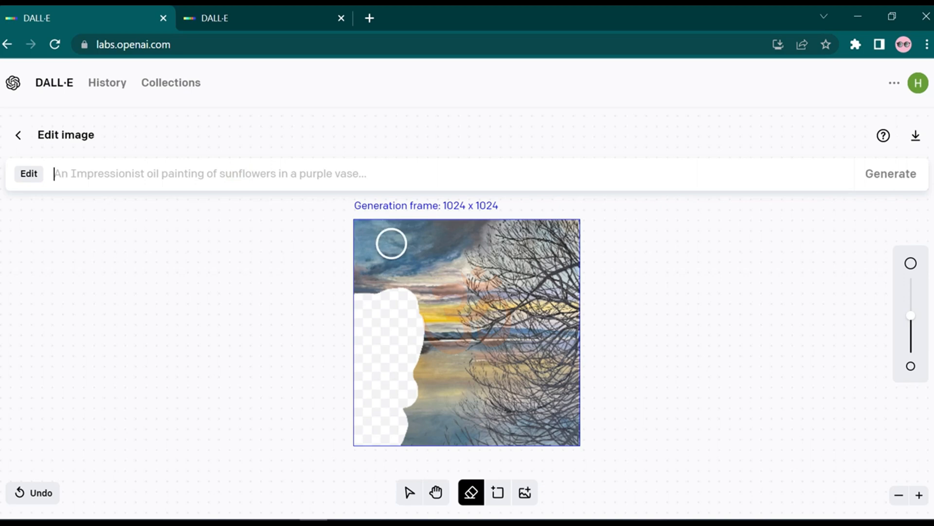
text(landscape painting of a lake)
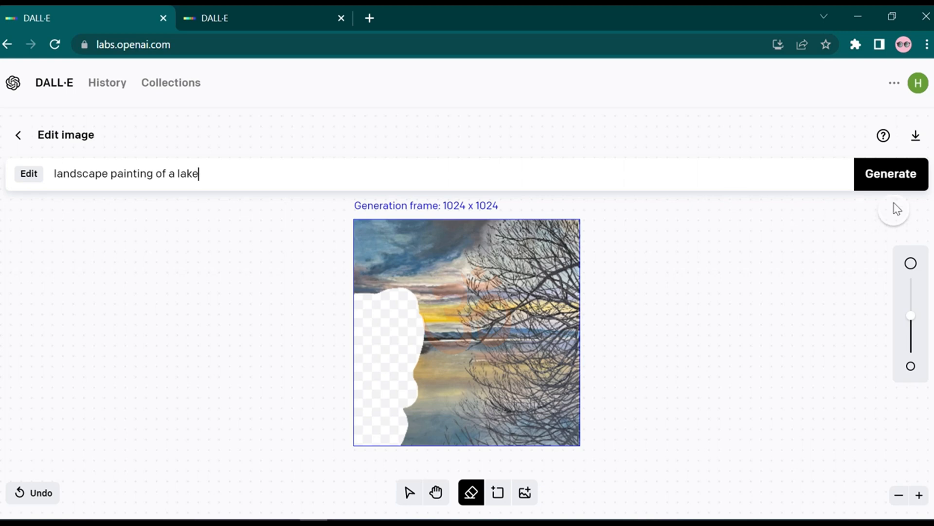
click(891, 183)
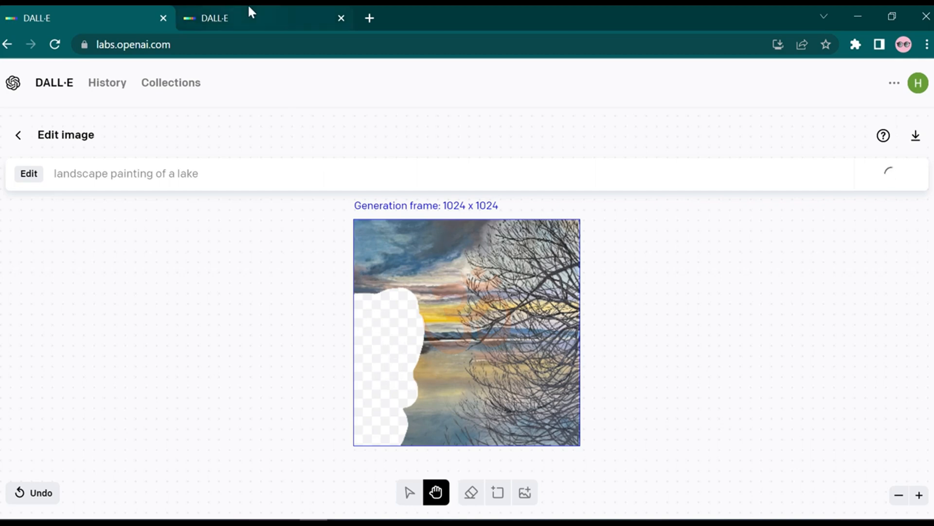
- In the outpainting editor tab, generate an extension of the painting with the prompt "landscape painting of a lake"
click(260, 22)
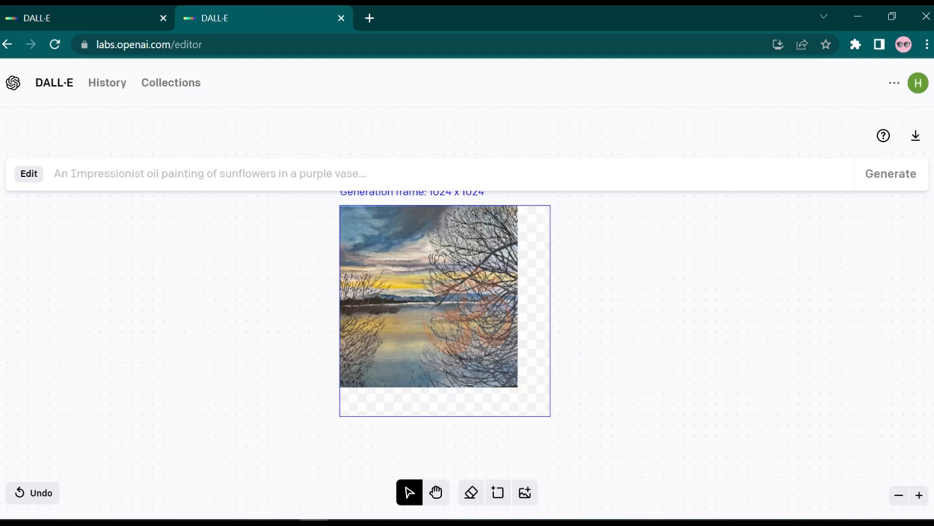
click(119, 175)
click(173, 176)
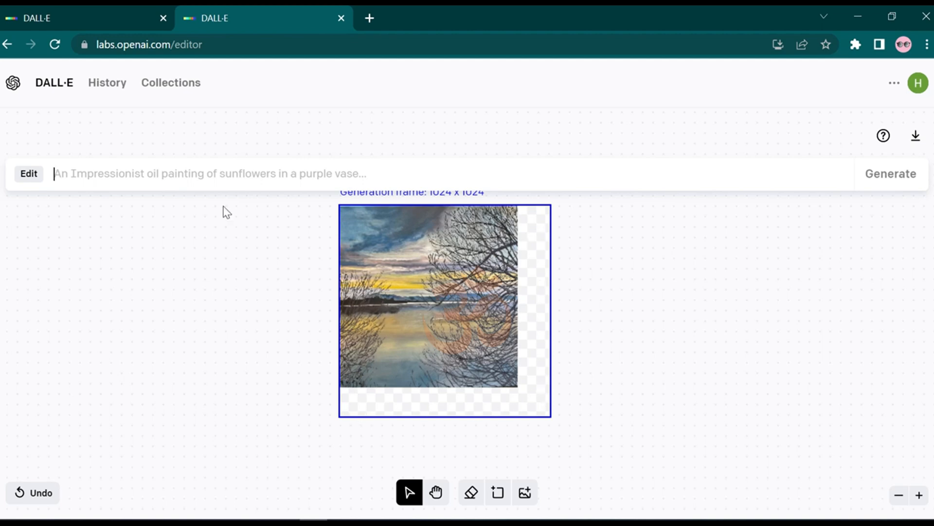
click(181, 173)
text(landscape painting of a lake)
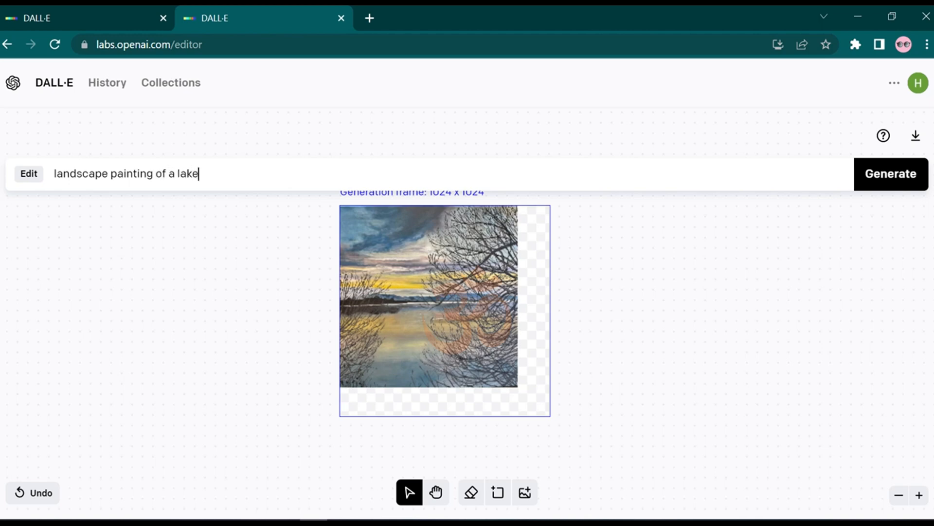
click(875, 176)
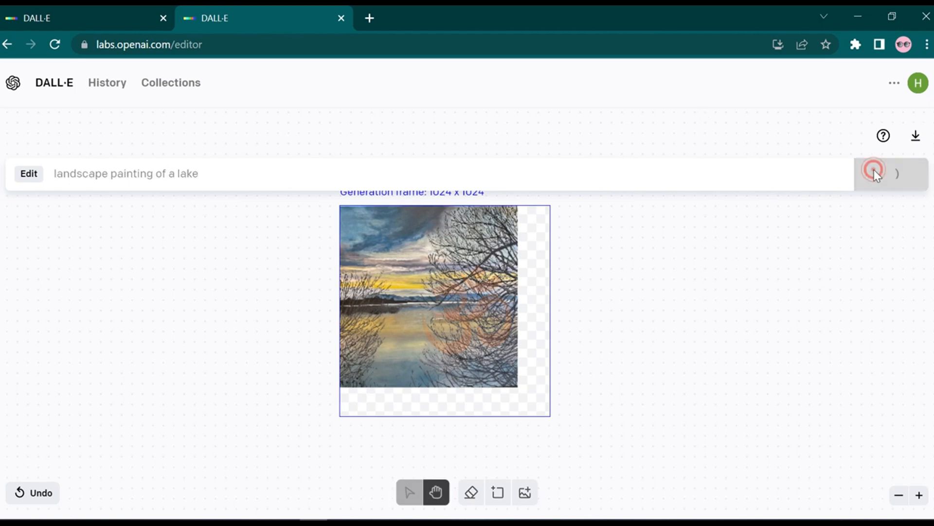
- Check the progress of both generations and view each of the four lake edits at full size from the first tab
click(125, 12)
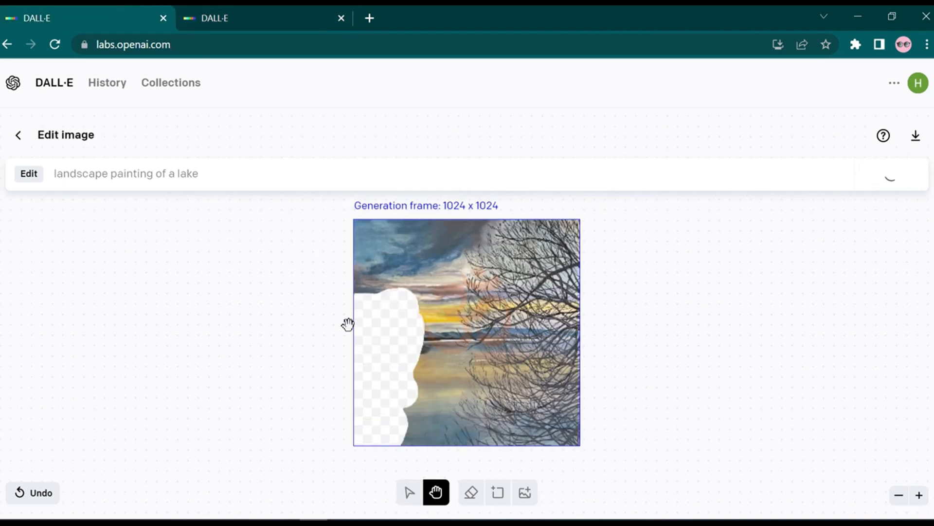
click(287, 13)
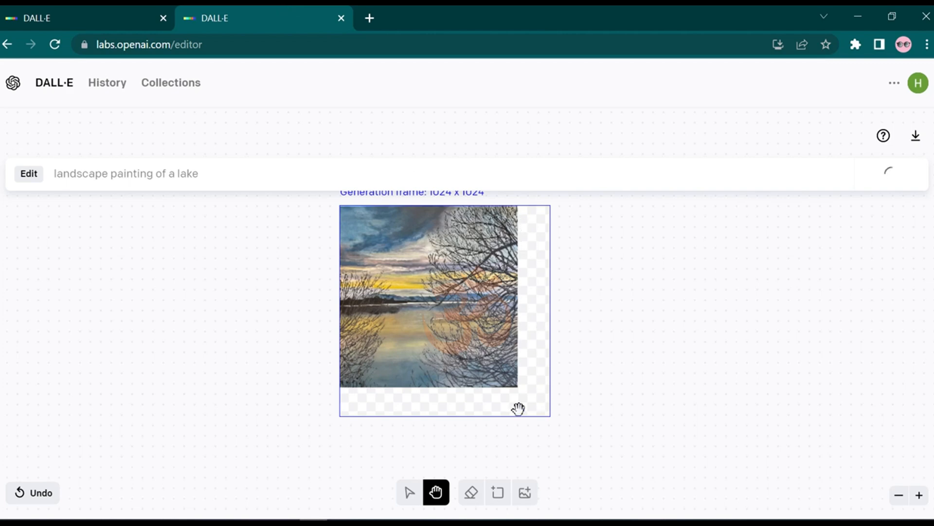
click(127, 11)
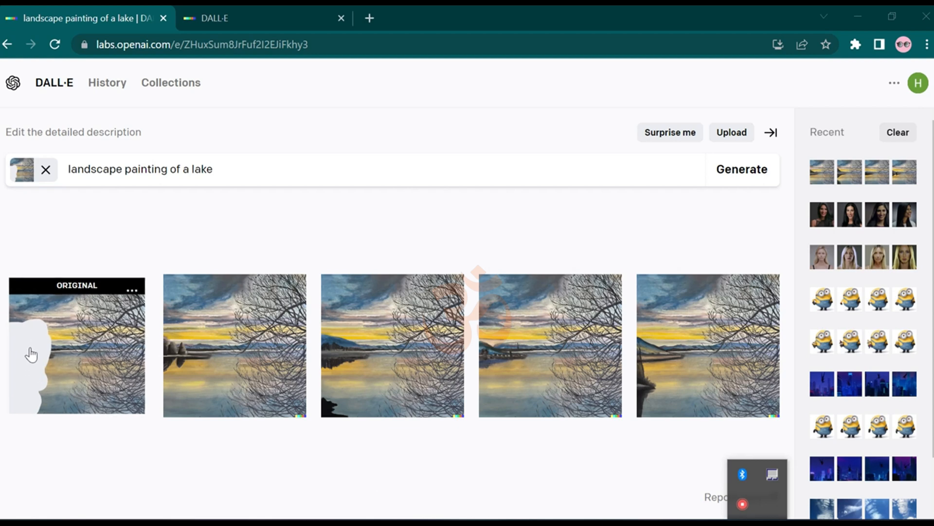
click(188, 359)
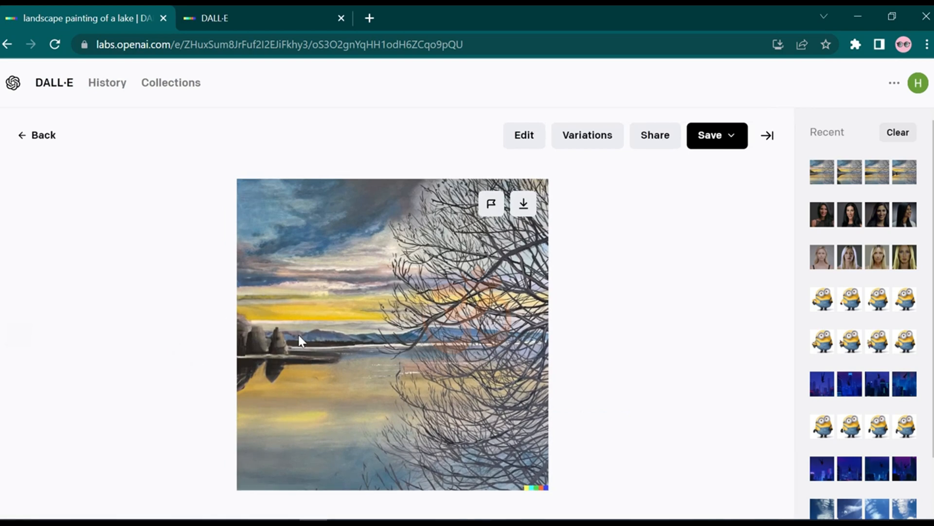
click(49, 138)
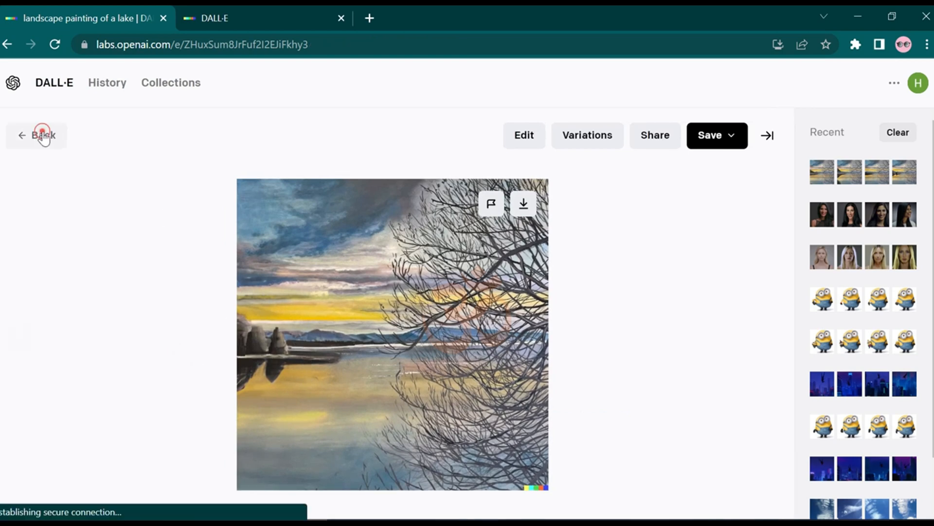
click(375, 338)
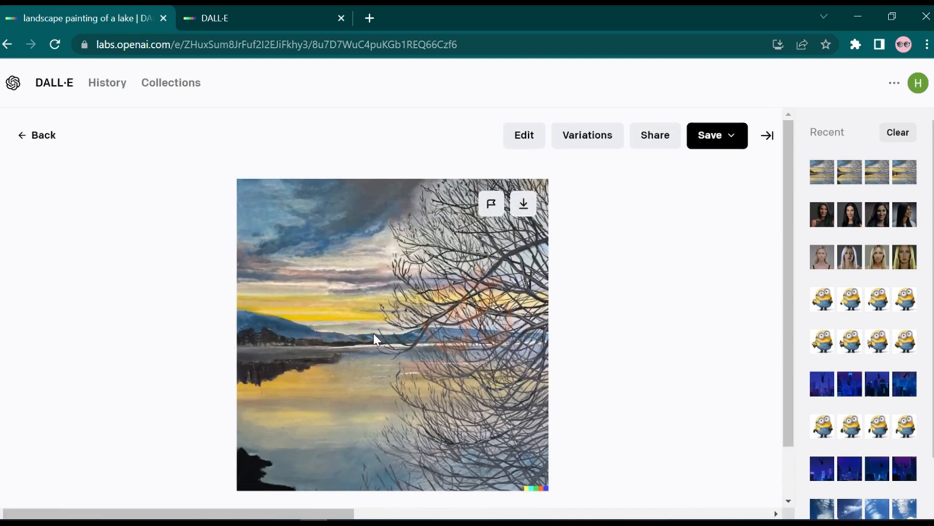
click(43, 141)
click(502, 358)
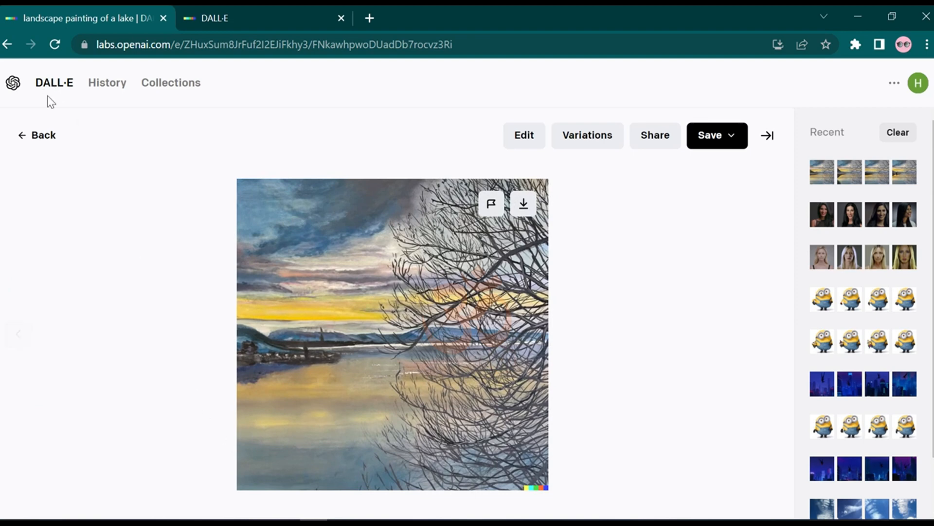
click(47, 138)
click(726, 389)
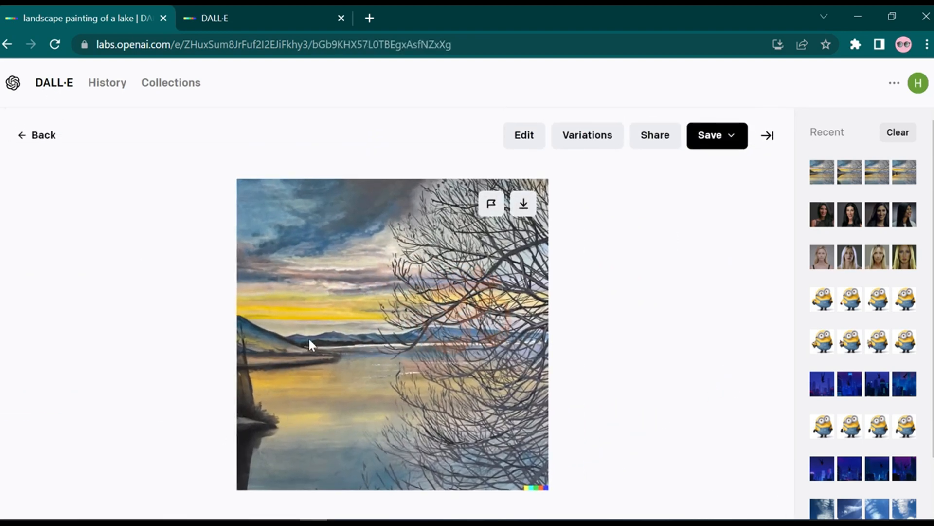
click(30, 141)
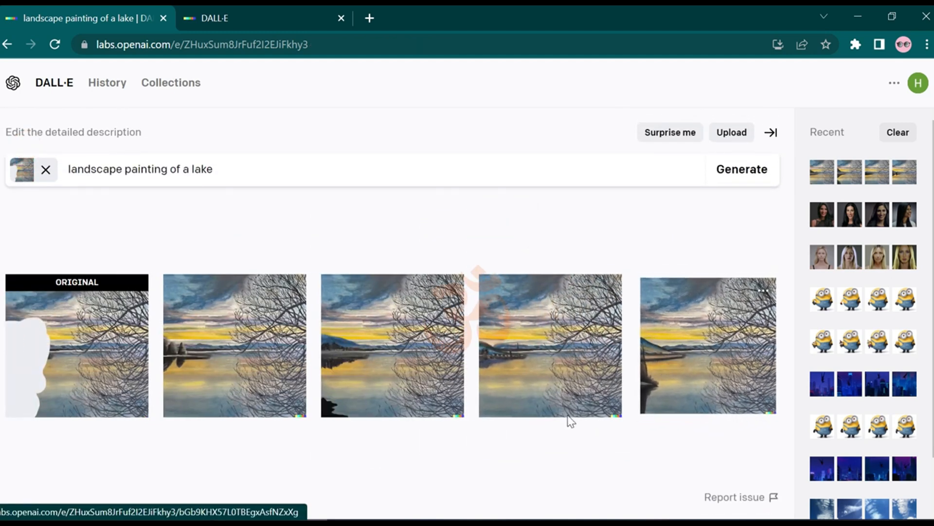
- Open the fourth lake edit with the dark rock at the left shore and download it
click(677, 378)
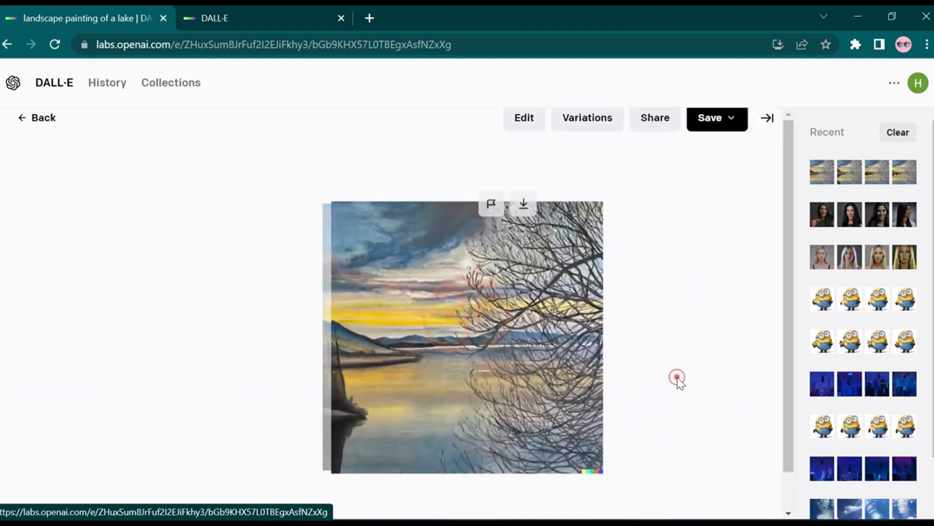
click(63, 138)
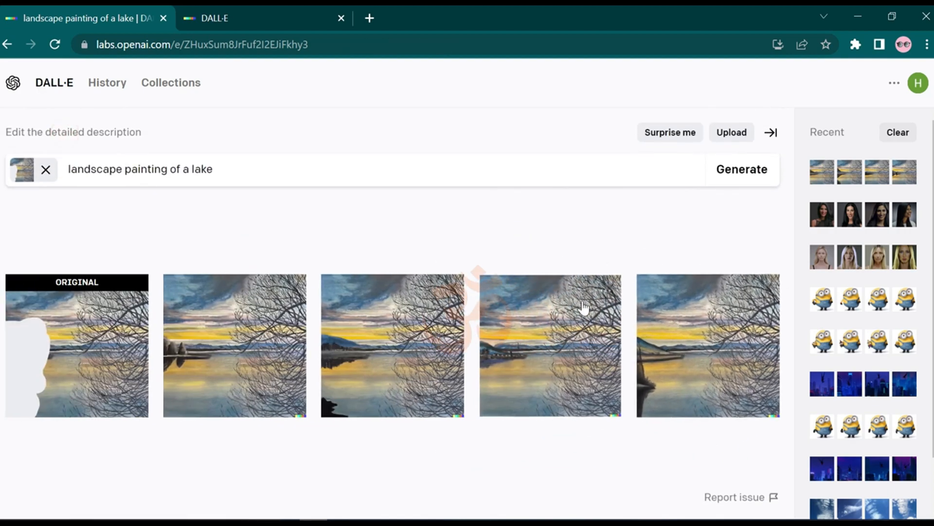
click(677, 352)
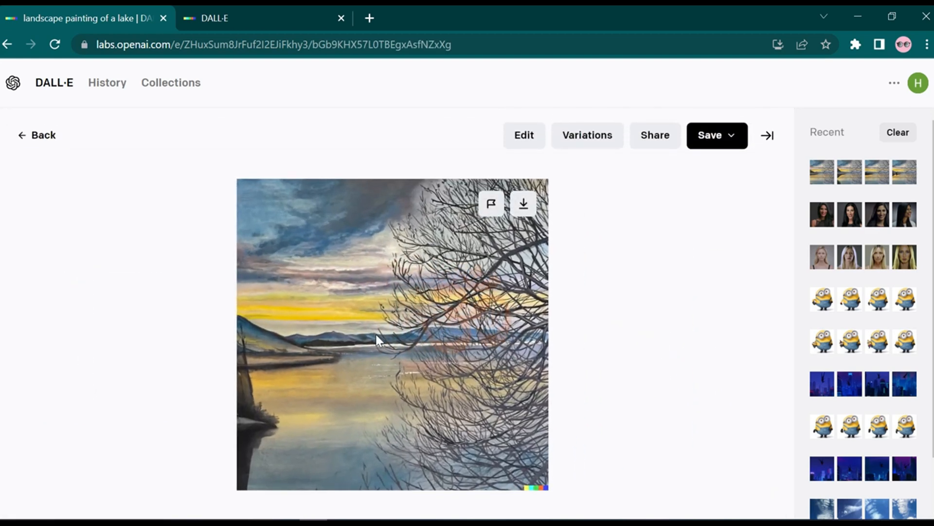
click(520, 209)
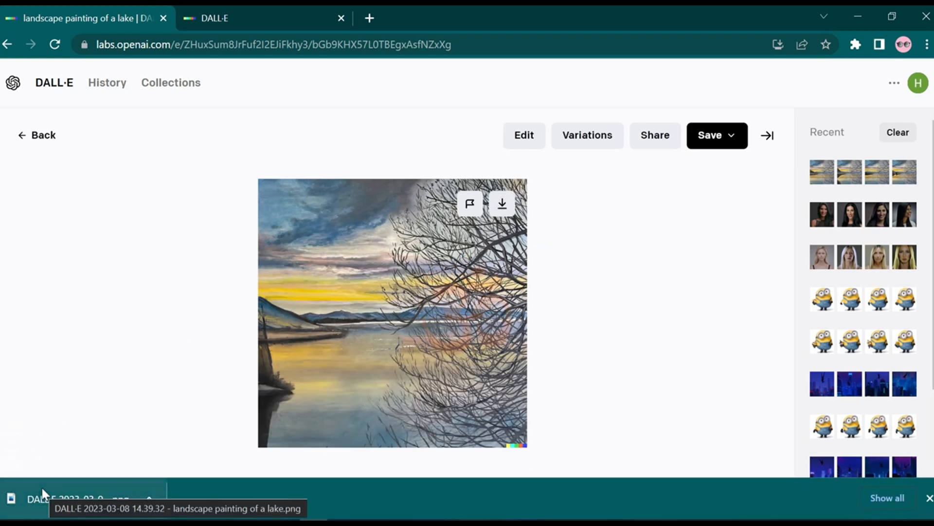
- Browse the four outpainting results in the editor tab, compare with the downloaded edit, and accept the third result
click(244, 4)
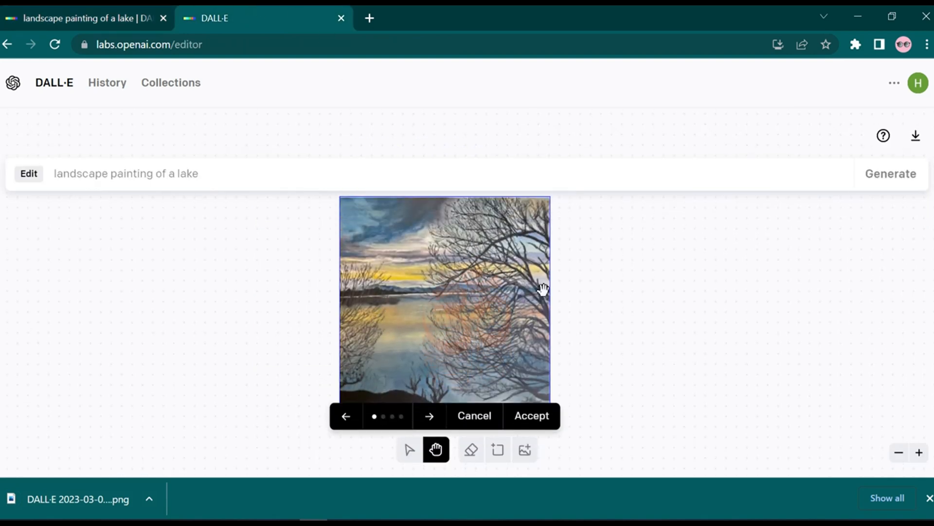
scroll(322, 382, down, 2)
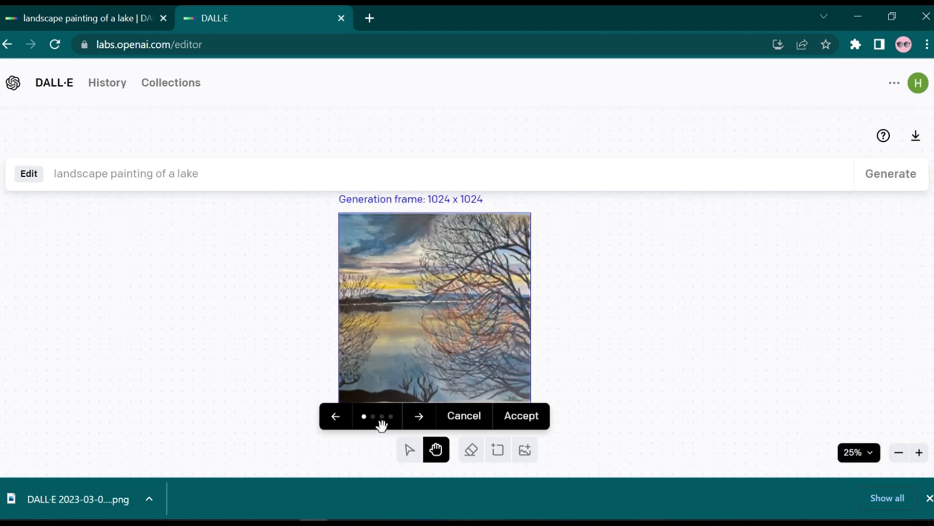
click(418, 417)
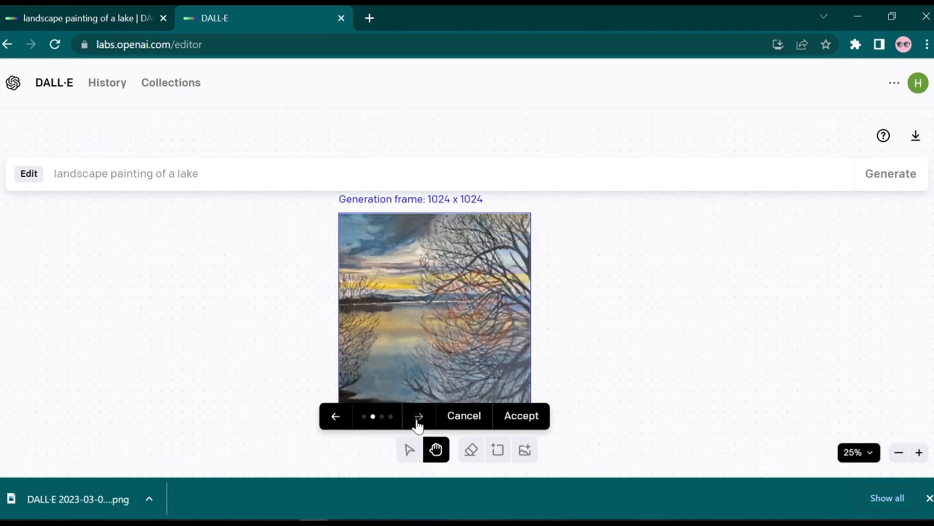
click(417, 417)
click(418, 418)
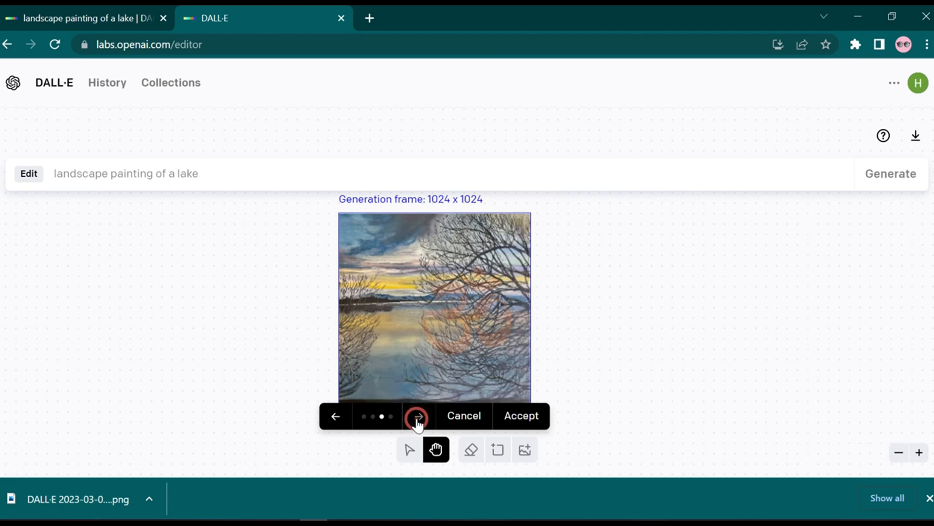
click(418, 419)
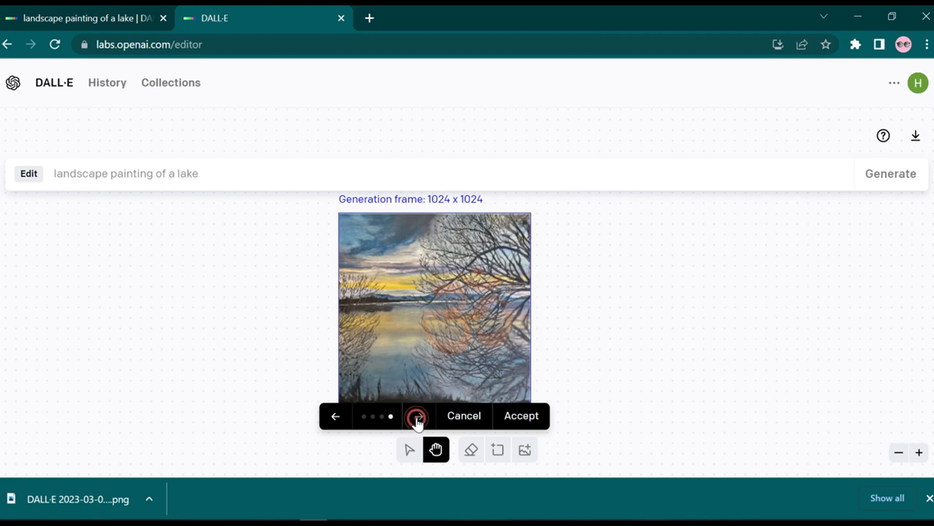
click(335, 417)
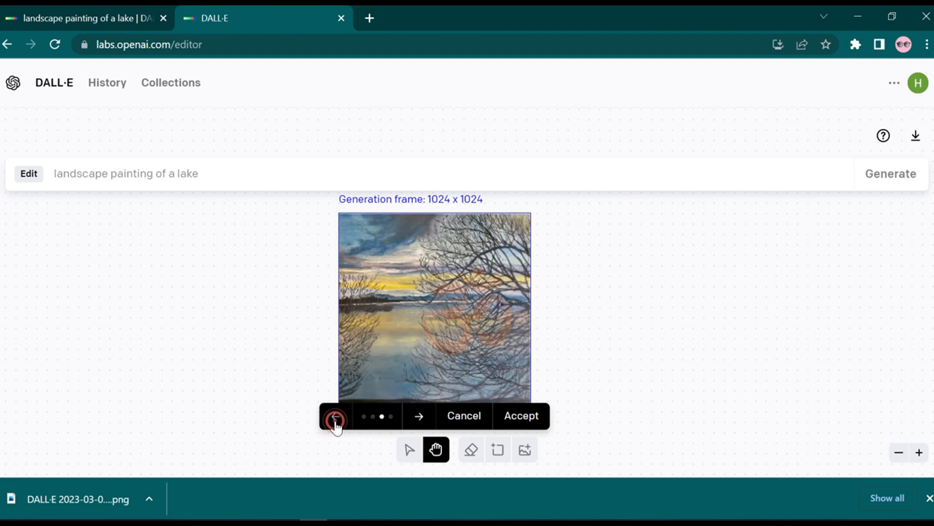
scroll(444, 293, down, 3)
scroll(444, 293, up, 1)
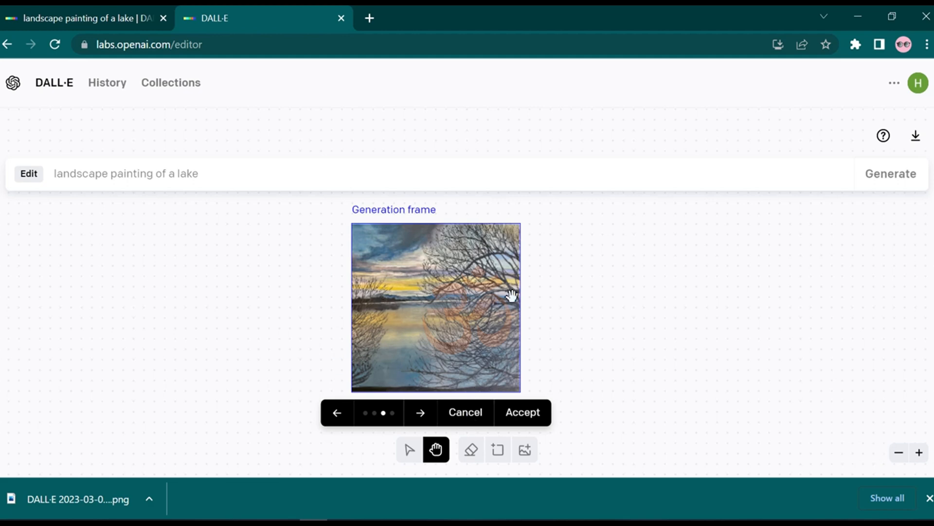
click(105, 10)
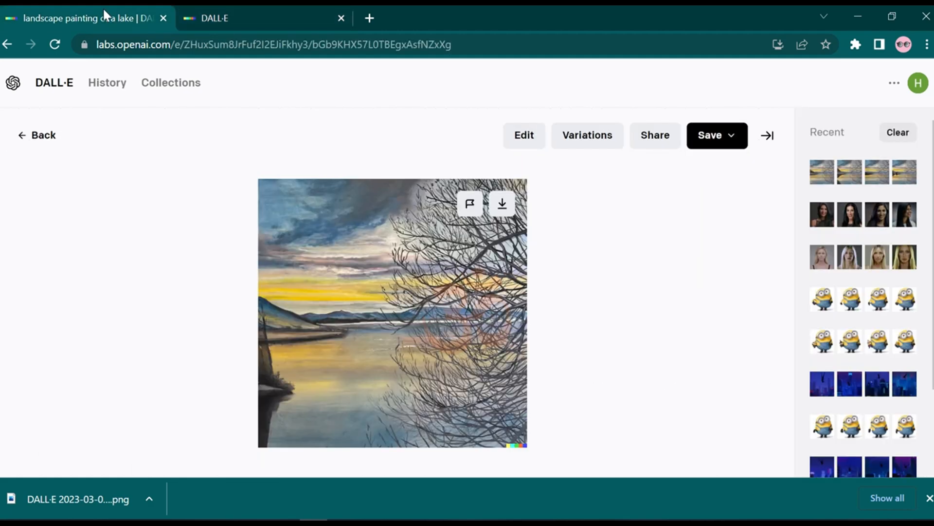
click(225, 9)
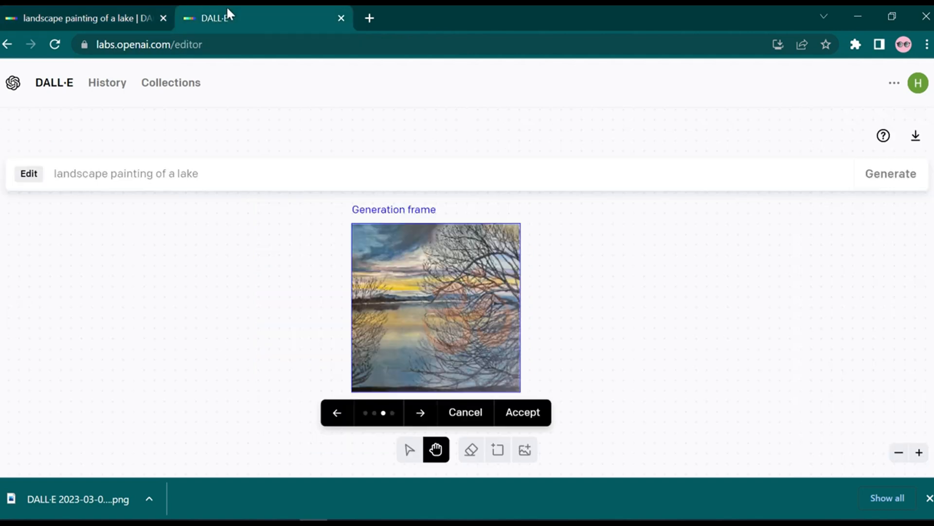
click(524, 412)
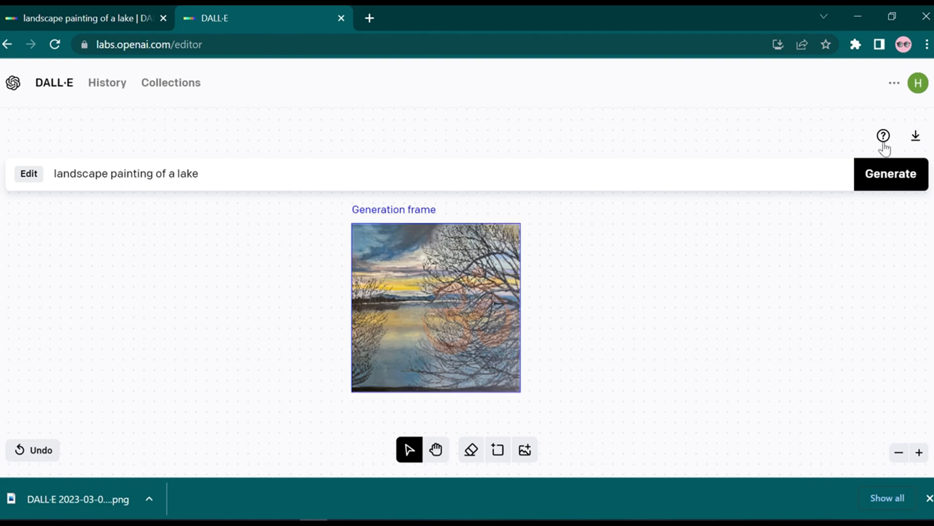
- Download the outpainted lake image and open both downloaded lake images one after the other to compare them
click(924, 139)
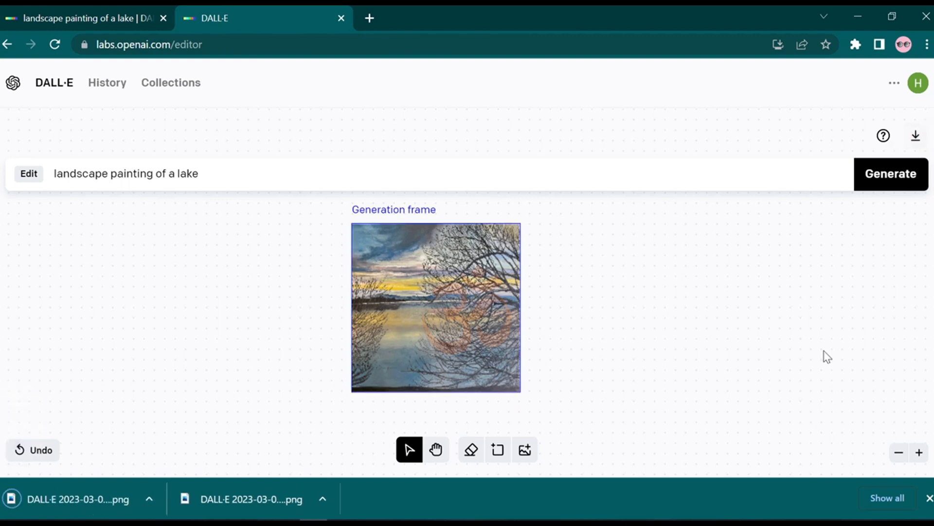
click(264, 486)
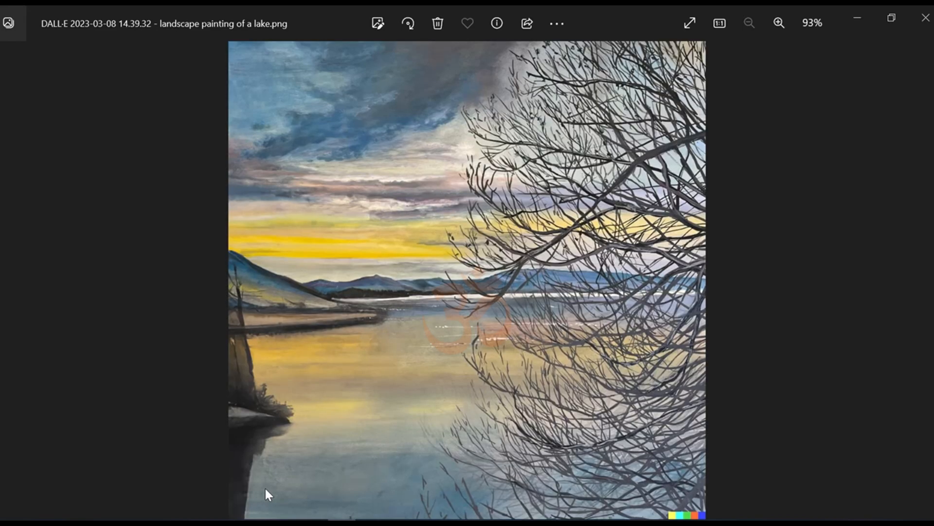
click(925, 17)
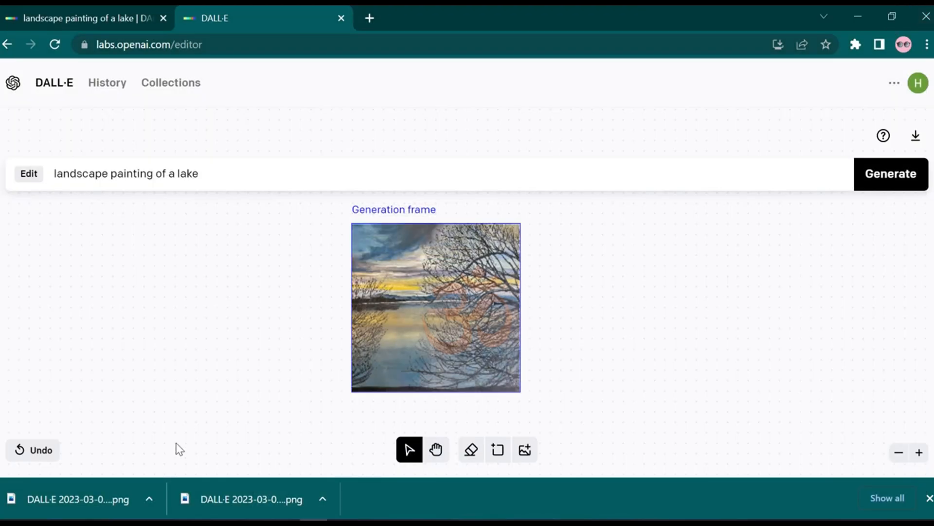
click(99, 495)
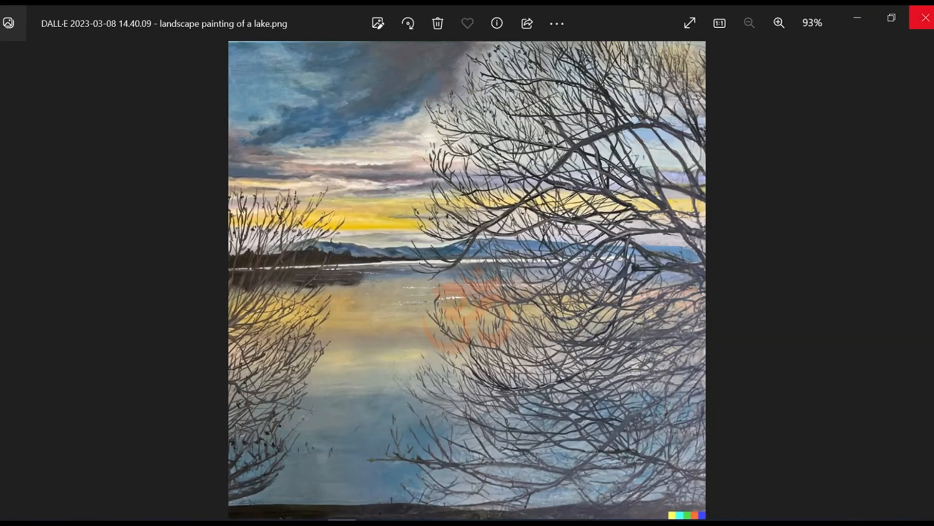
click(926, 17)
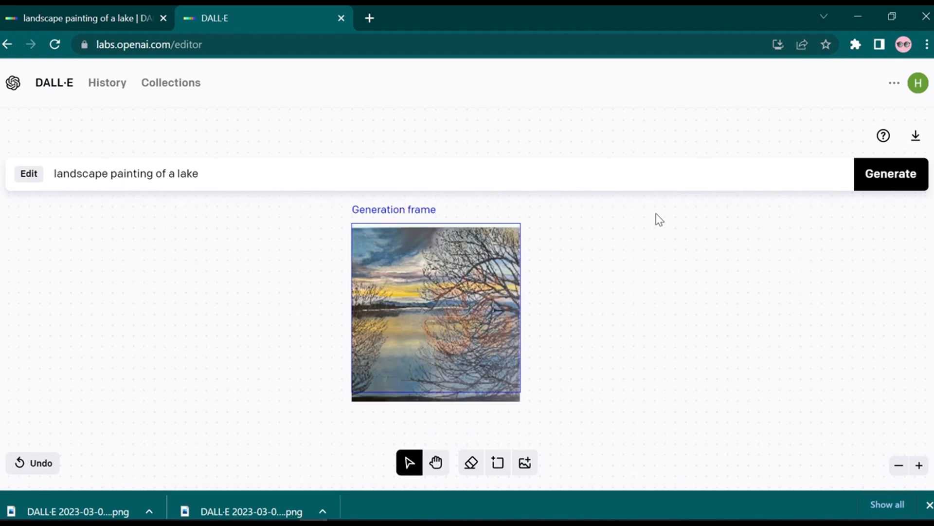
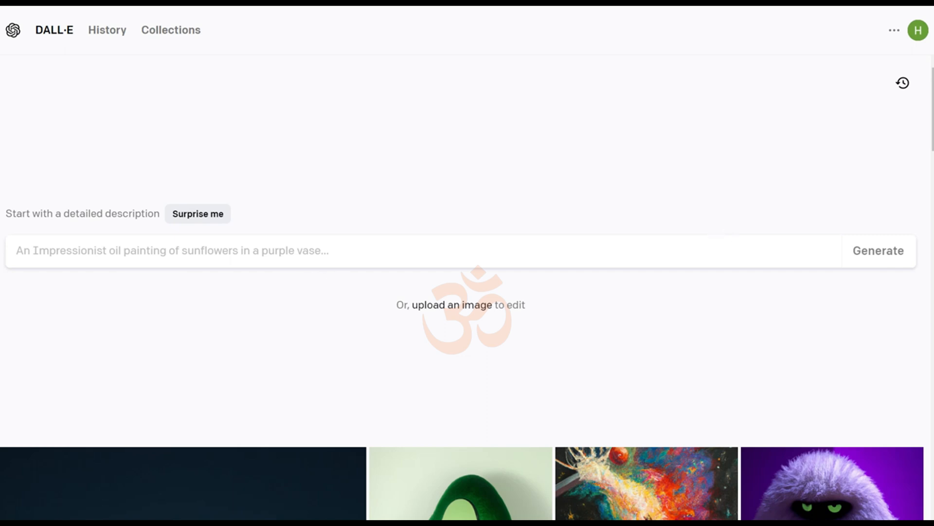
- Start a new image prompt reading "photo of a closeup"
click(298, 255)
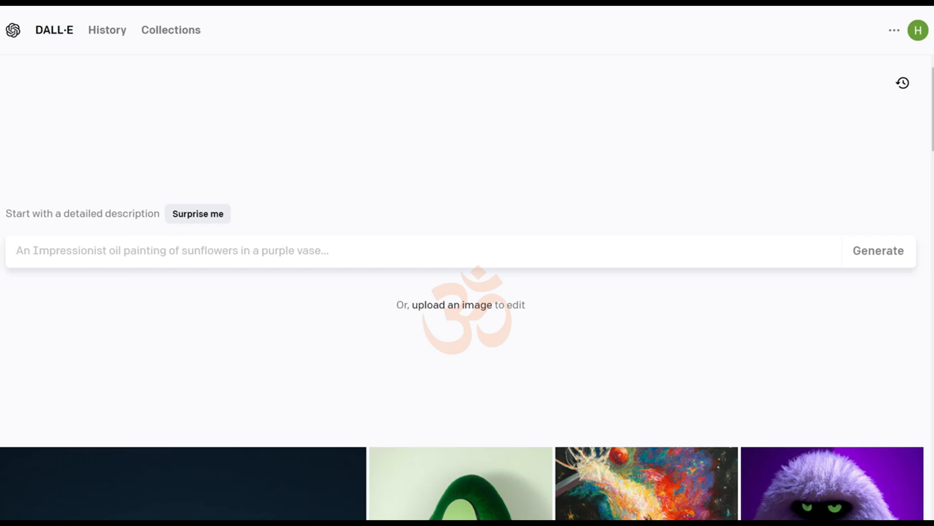
text(photo)
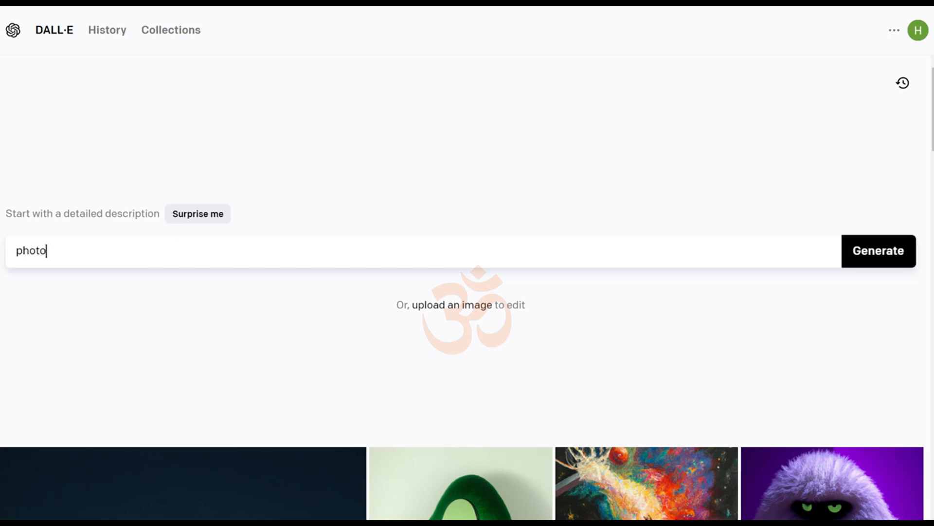
text( of a d)
key(BackSpace)
text(face)
key(BackSpace)
key(BackSpace)
key(BackSpace)
key(BackSpace)
text(cloe)
key(BackSpace)
text(se u)
key(BackSpace)
key(BackSpace)
text(up )
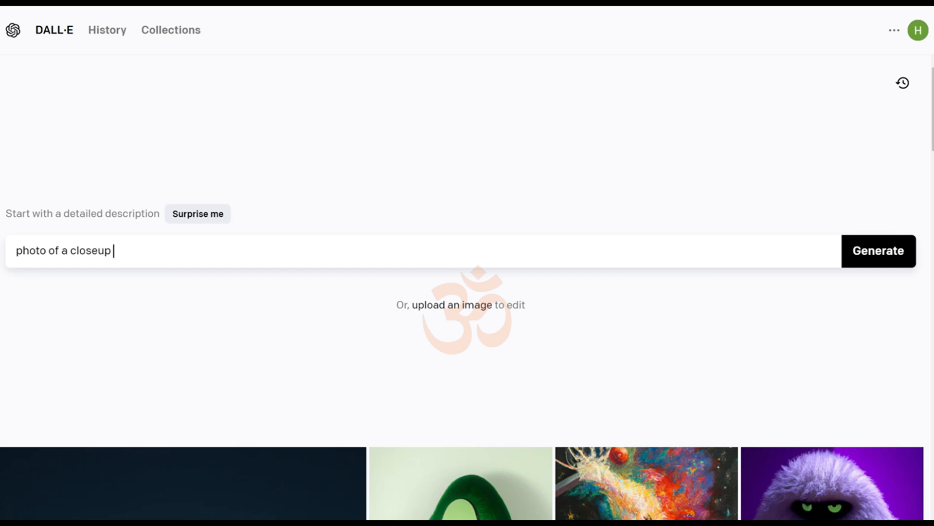
- Add "face" to the prompt and remove "closeup" so that it reads "photo of a face"
text(face)
key(Left)
key(Left)
key(Left)
key(Left)
key(BackSpace)
key(BackSpace)
key(BackSpace)
key(BackSpace)
key(BackSpace)
key(BackSpace)
key(BackSpace)
key(BackSpace)
key(End)
- Extend the prompt to "photo of a face of a female model"
click(298, 257)
text(femake)
key(BackSpace)
key(BackSpace)
text(le mode)
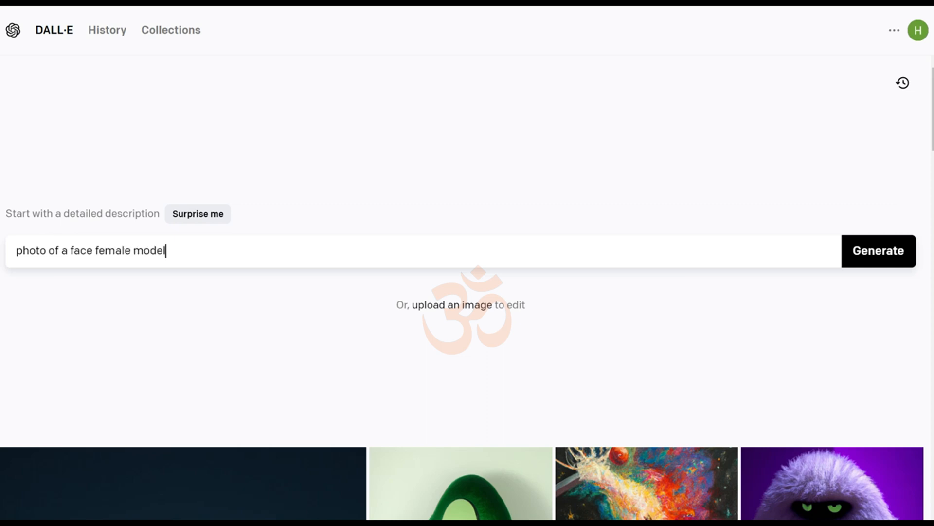
key(BackSpace)
key(Left)
key(Left)
key(Left)
key(Left)
key(Left)
key(Left)
key(Left)
key(Left)
key(Left)
key(Left)
text(o)
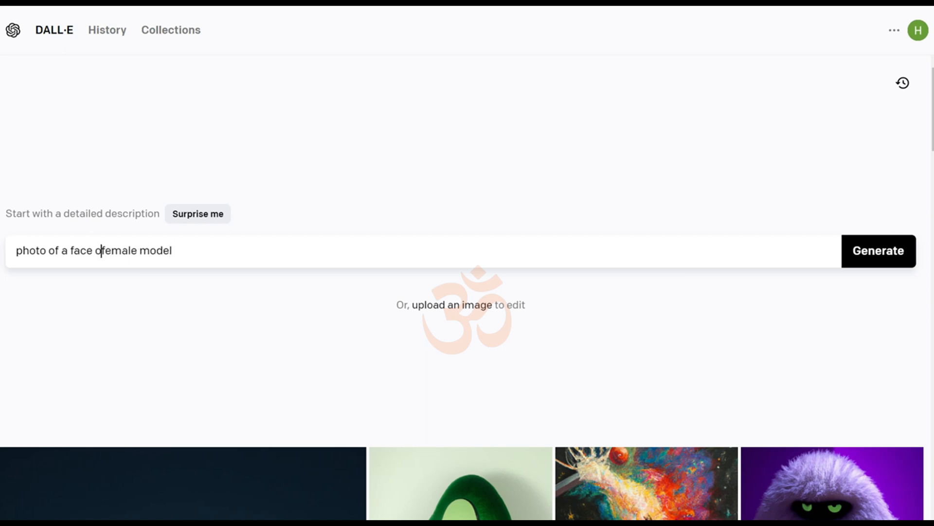
text(f a f)
- Insert "super" directly before "model" in the prompt to make it "supermodel"
click(299, 257)
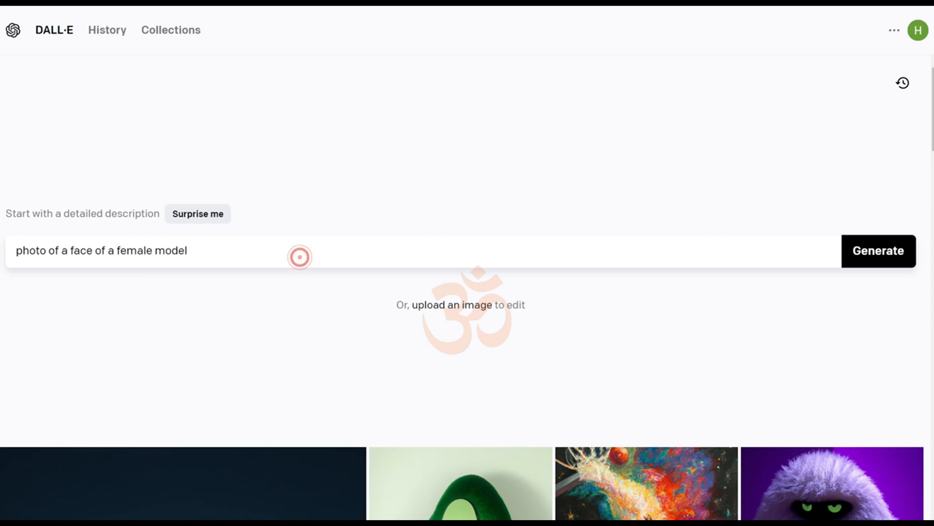
key(Left)
key(Left)
key(Left)
key(Left)
key(Left)
text(super)
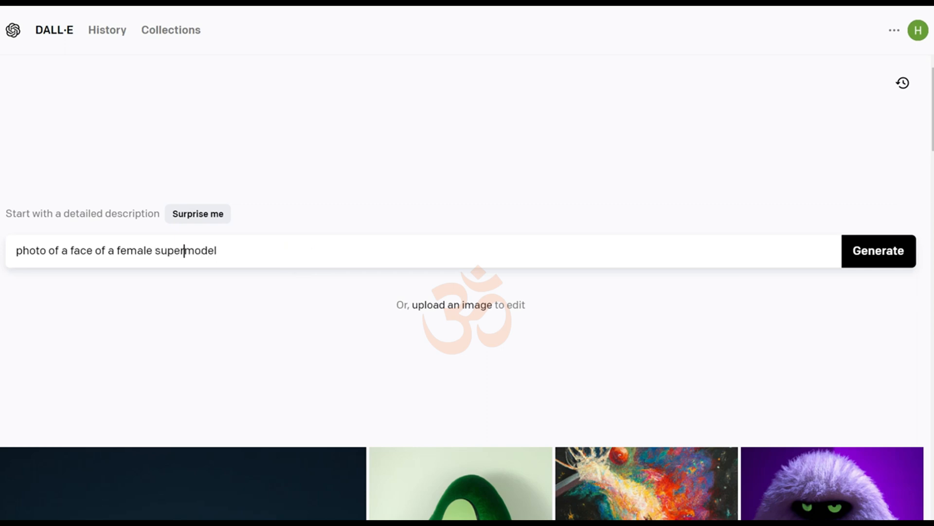
- Replace "supermodel" in the prompt with "netflix series model"
click(301, 257)
drag(286, 256, 155, 251)
text(netflix)
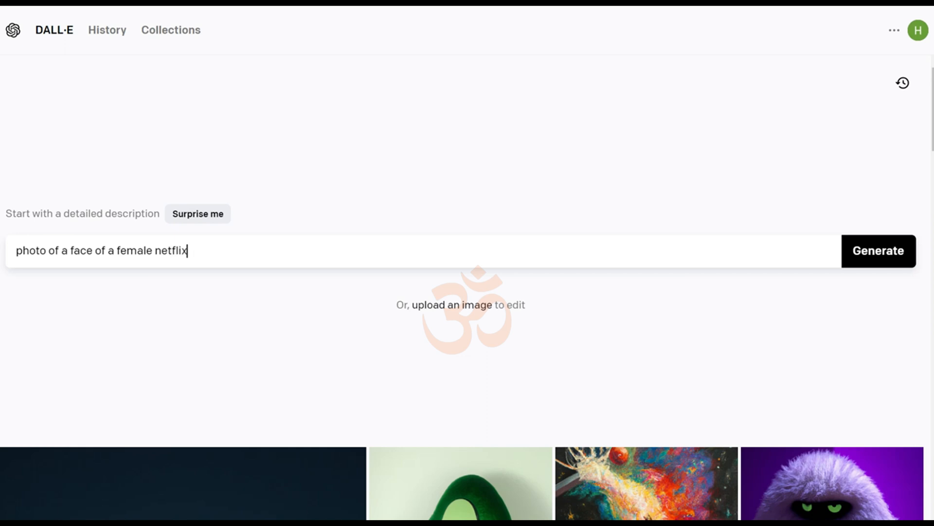
text( series model)
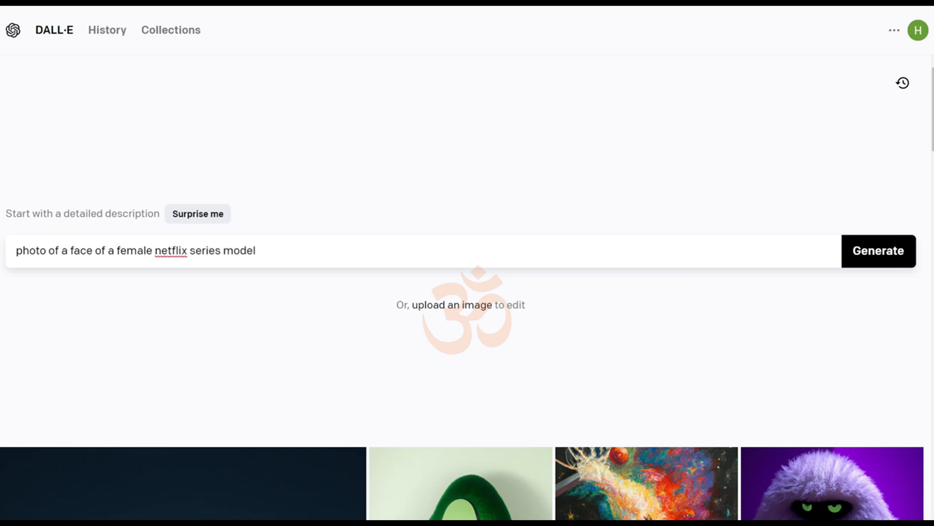
- Append the facial detail ", neutral expression face," to the prompt
text(,)
text(neutria)
key(BackSpace)
key(BackSpace)
text(al expr)
key(BackSpace)
key(BackSpace)
text(pression )
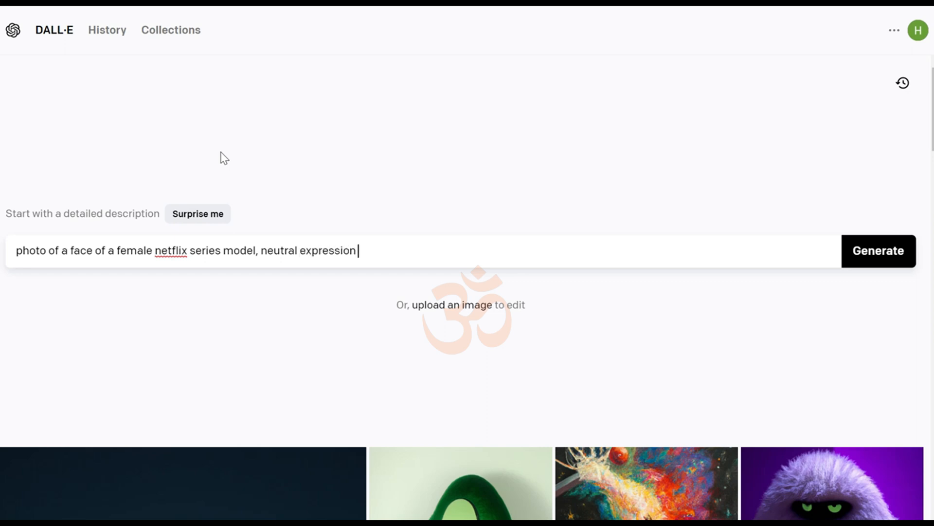
text(face,)
- Append the hair description "short blonde hair" to the prompt and correct its spelling
text(lon)
key(BackSpace)
key(BackSpace)
key(BackSpace)
text(short bloden)
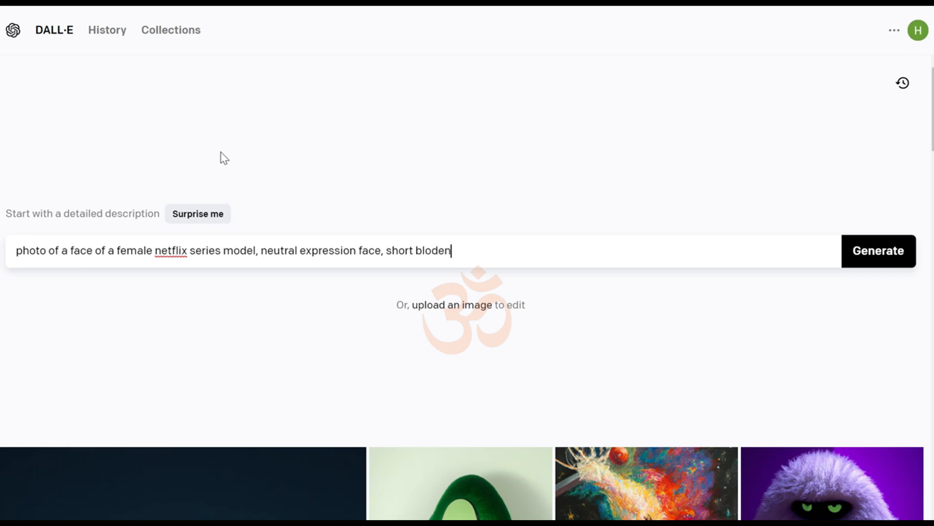
key(BackSpace)
key(BackSpace)
key(BackSpace)
text(dne fi)
key(BackSpace)
key(BackSpace)
key(BackSpace)
key(BackSpace)
key(BackSpace)
text(n)
key(BackSpace)
key(BackSpace)
text(ndle hain)
right_click(432, 250)
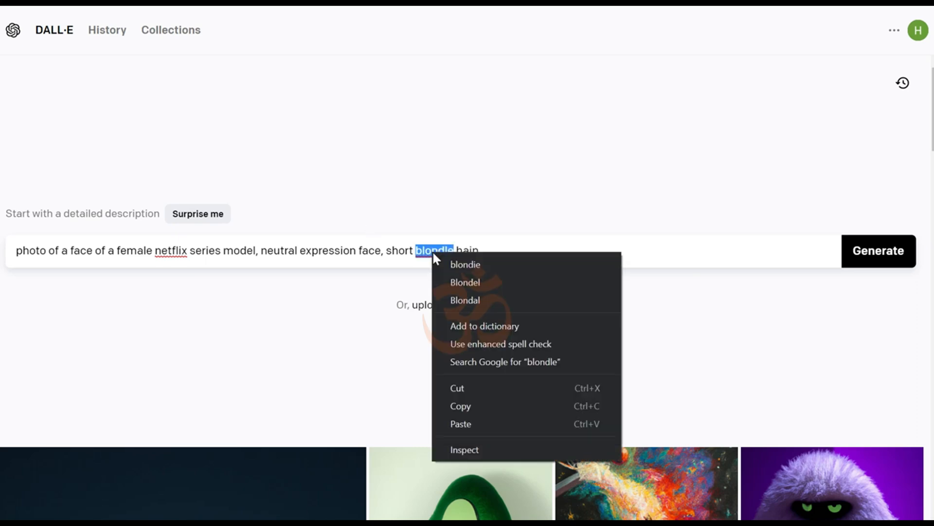
click(484, 249)
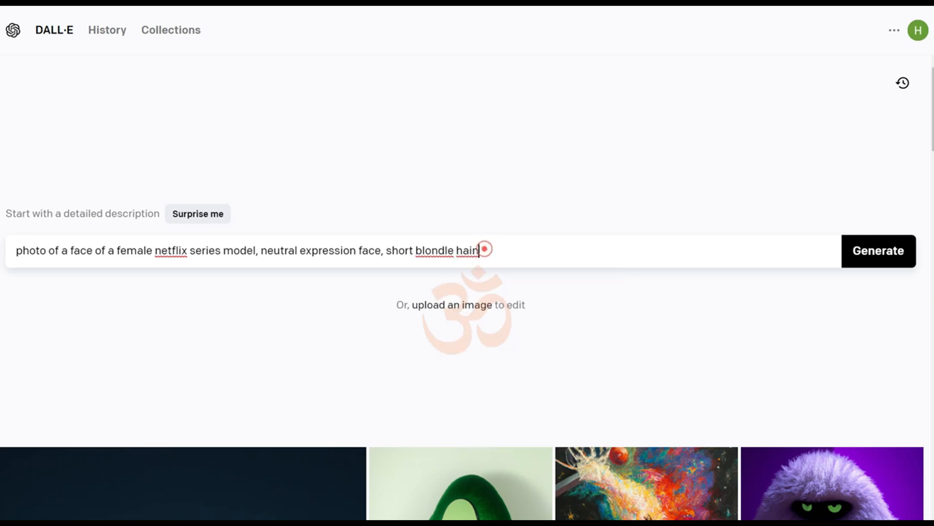
key(BackSpace)
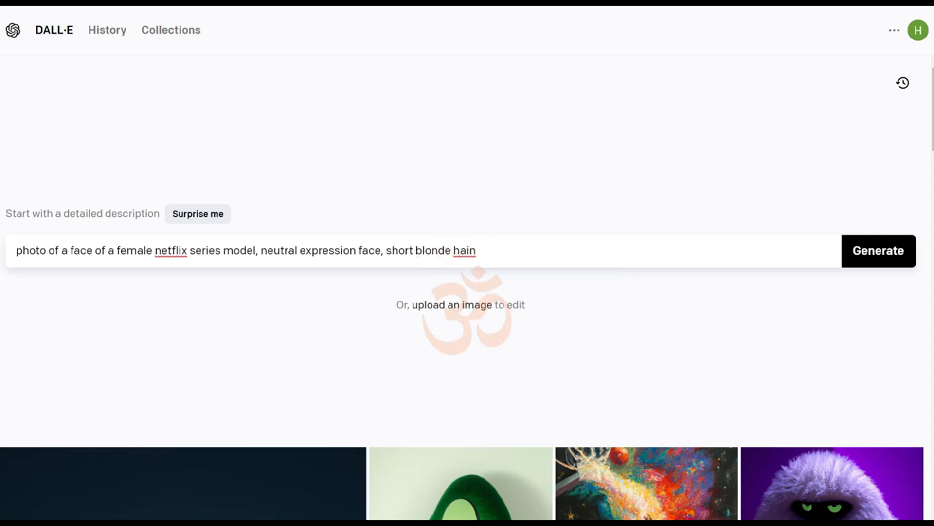
click(484, 250)
key(BackSpace)
text(r)
- Append the pose details ", symmetric face, facing towards camera, front facing," to the prompt
text(,)
text( symmetric fa)
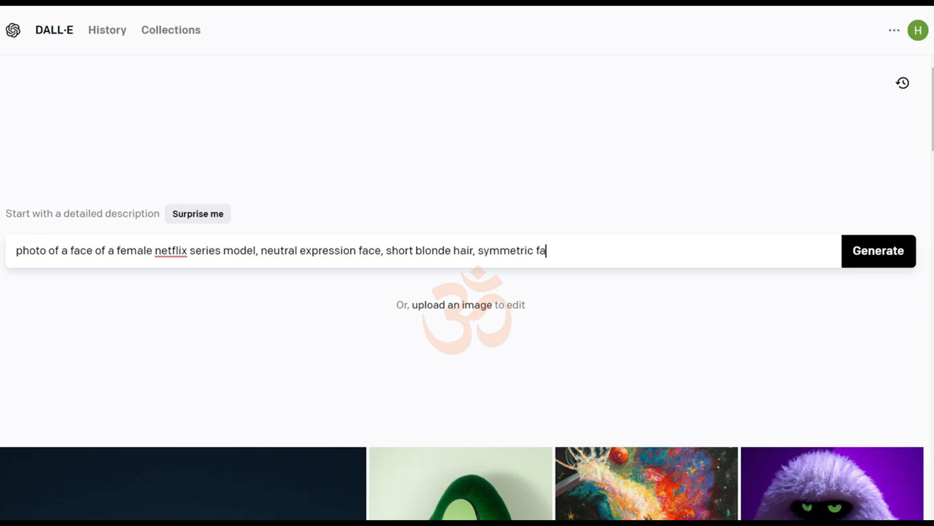
text(ce,)
text(facing towa)
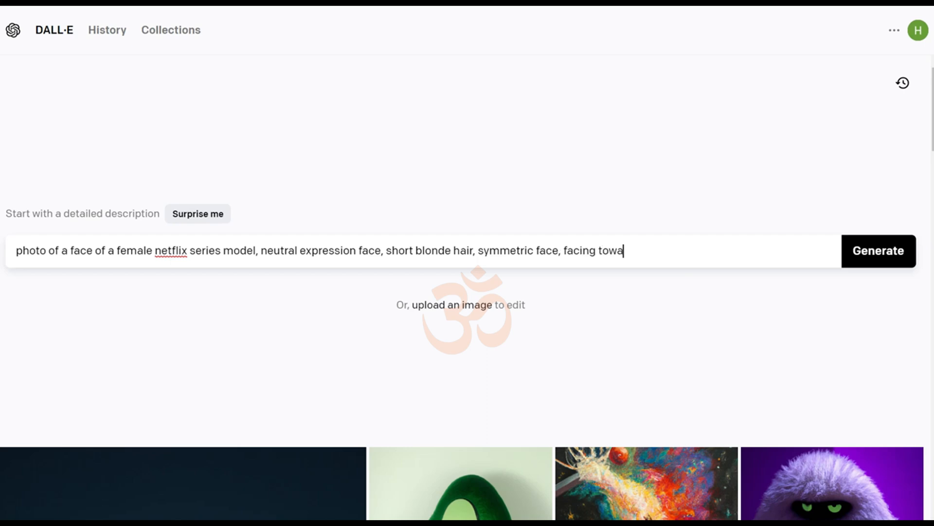
text(rds camera,)
text(front face)
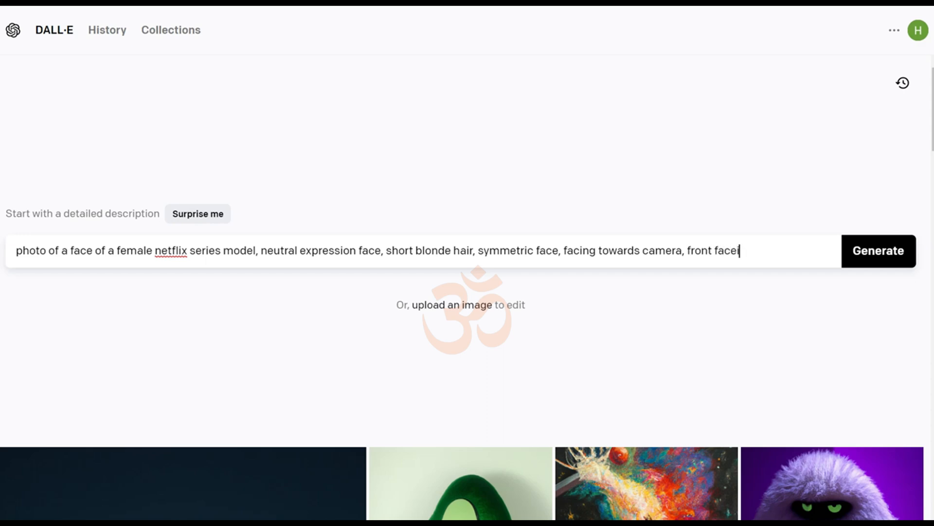
key(BackSpace)
text(ing,)
- Append "outdoor lighting, documentary style," to the prompt, correcting the spelling of "documentary"
text(outdoor lighting,)
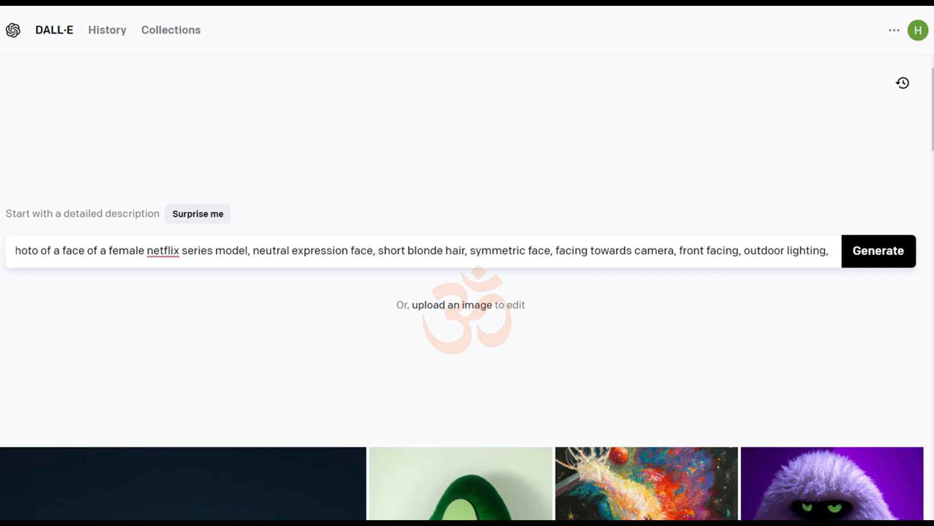
text(do)
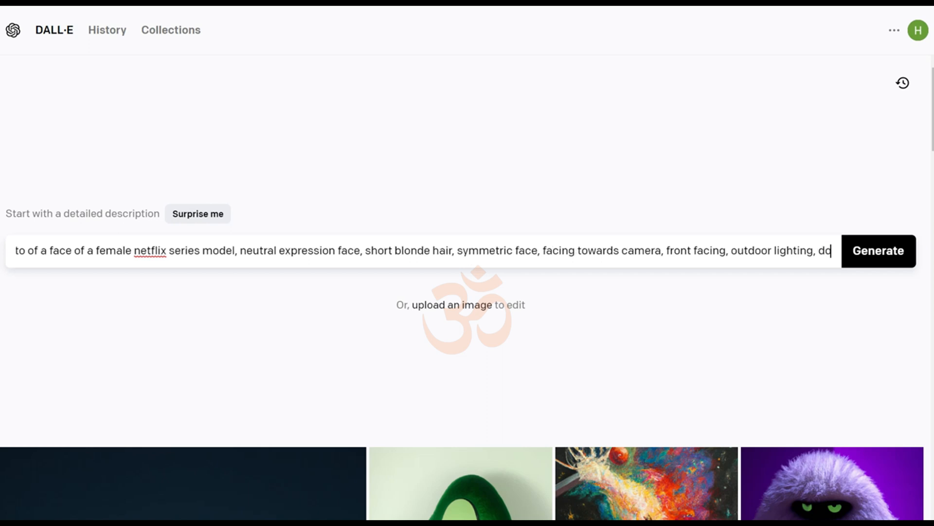
text(cumentry s)
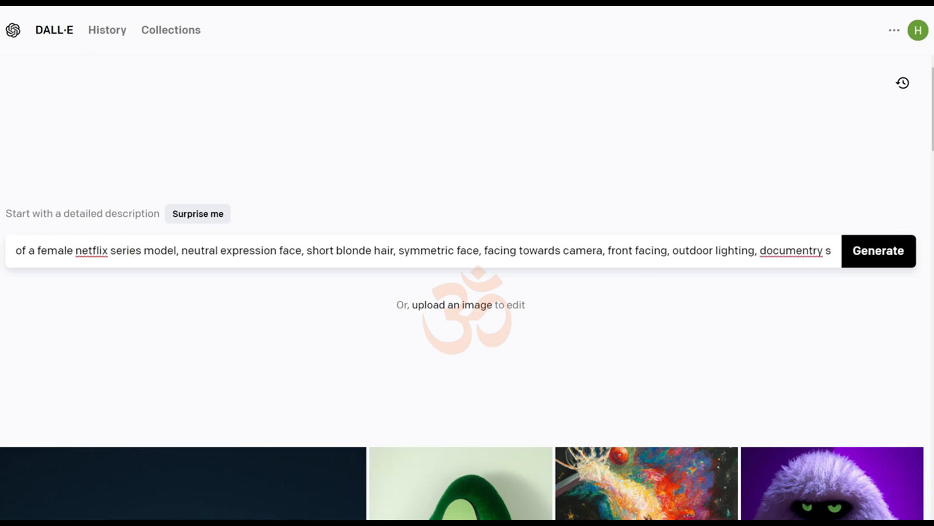
right_click(790, 250)
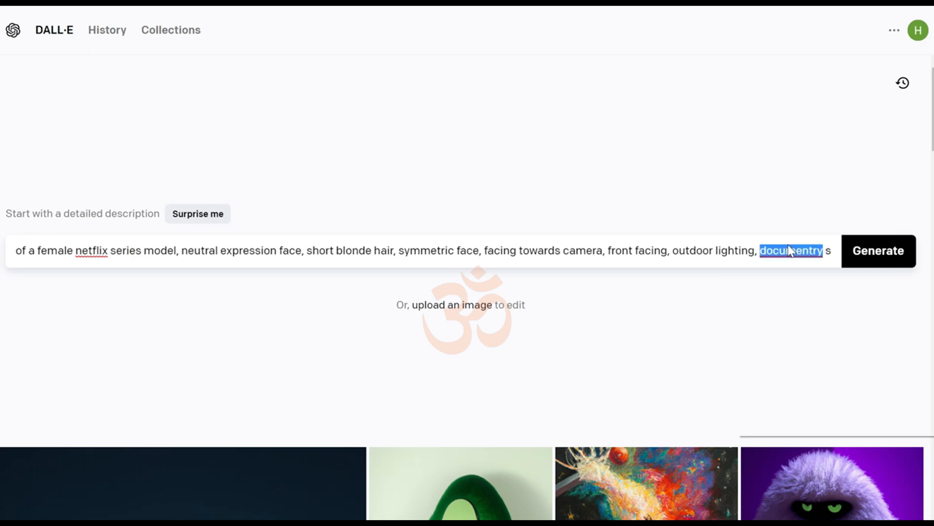
click(791, 252)
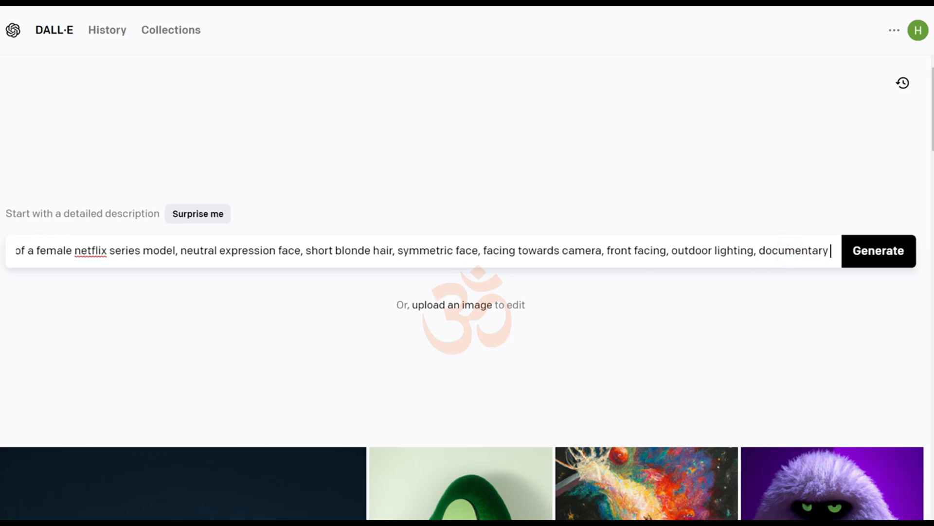
text(style)
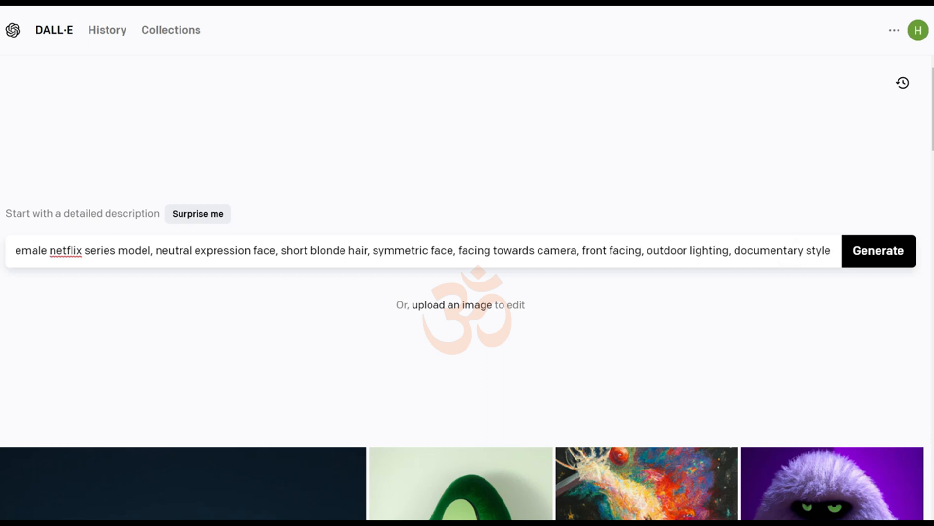
text(,)
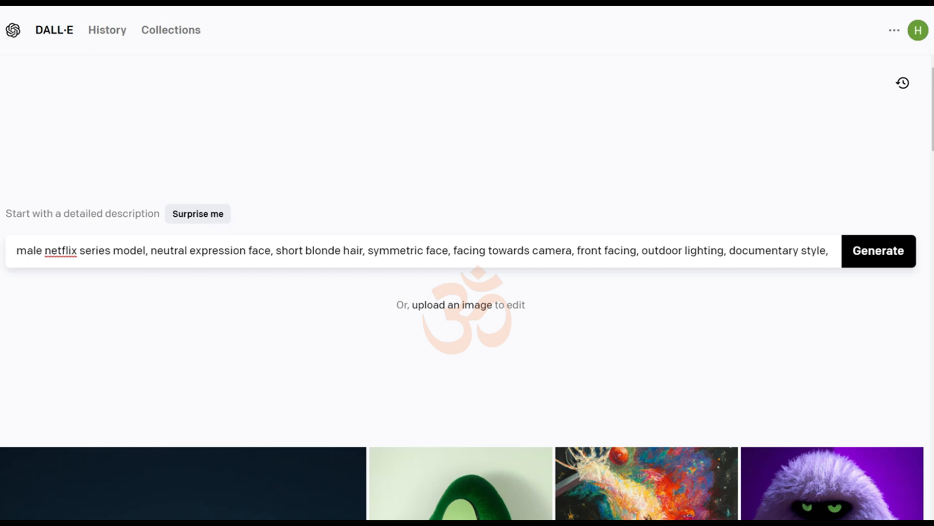
- Append the quality terms "professional photography, 8k" to the end of the prompt
text( professi)
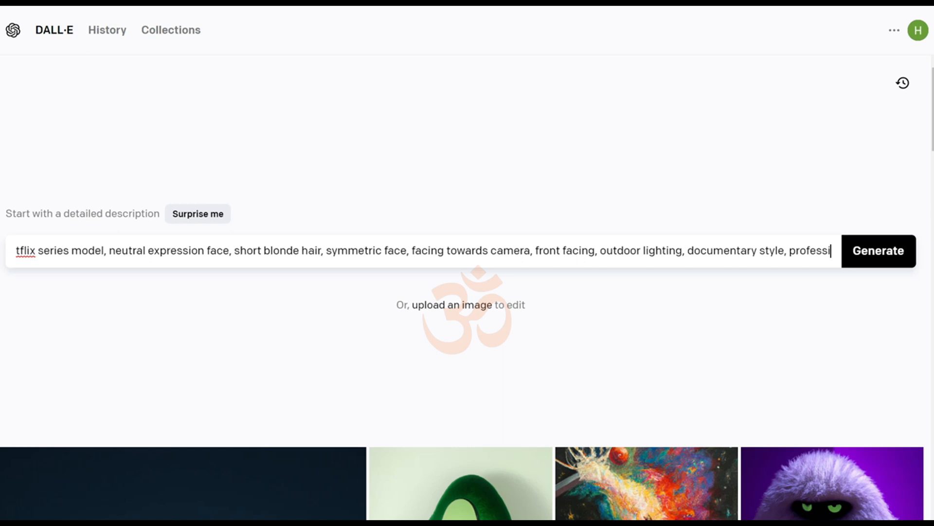
text(onal p)
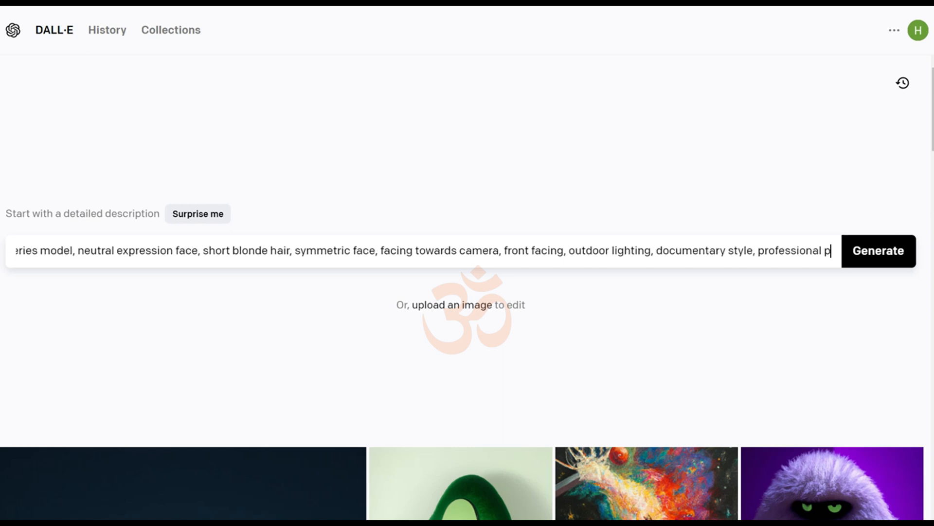
text(hotography)
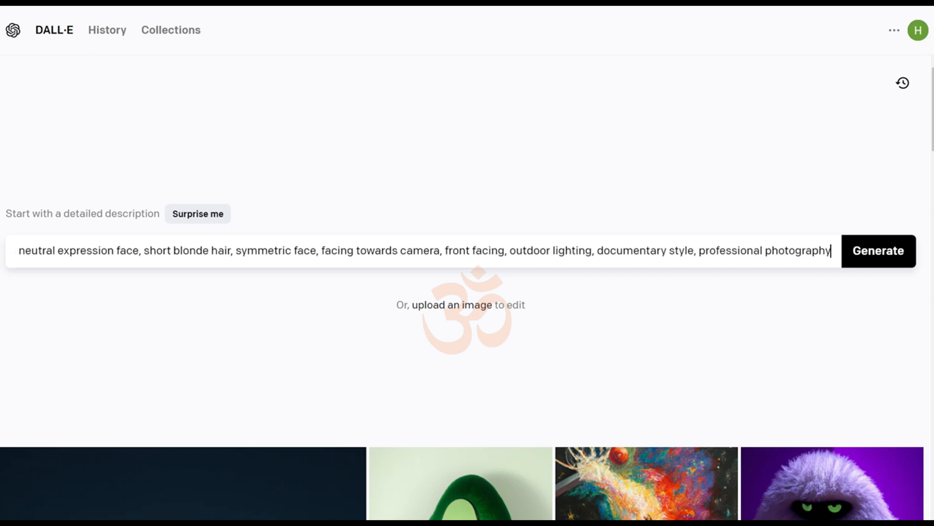
text(,)
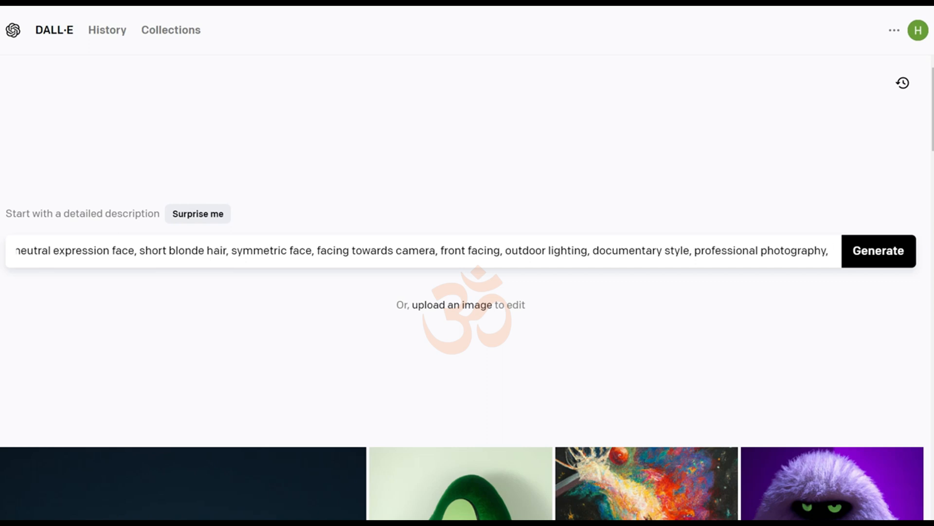
text(8k)
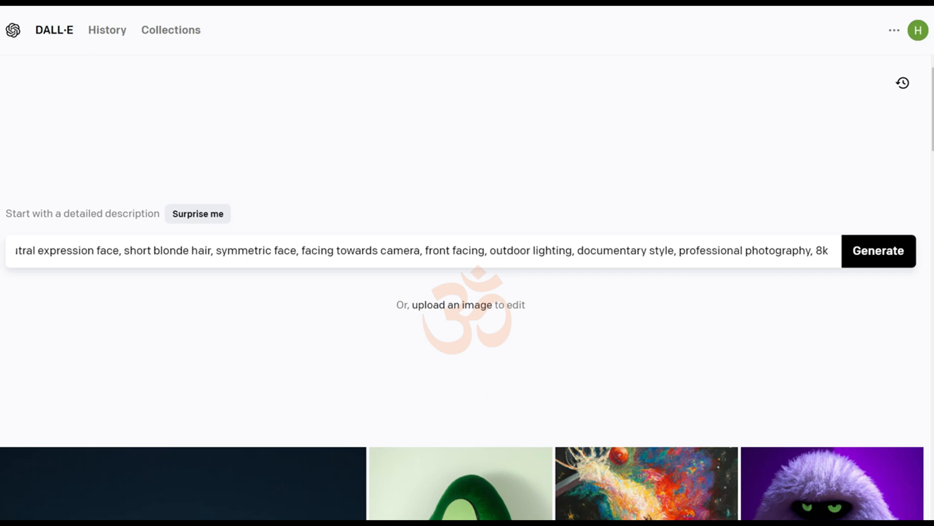
- Append "UHD" after "8k" in the prompt, review the full description, and generate the portrait images
text( UHD)
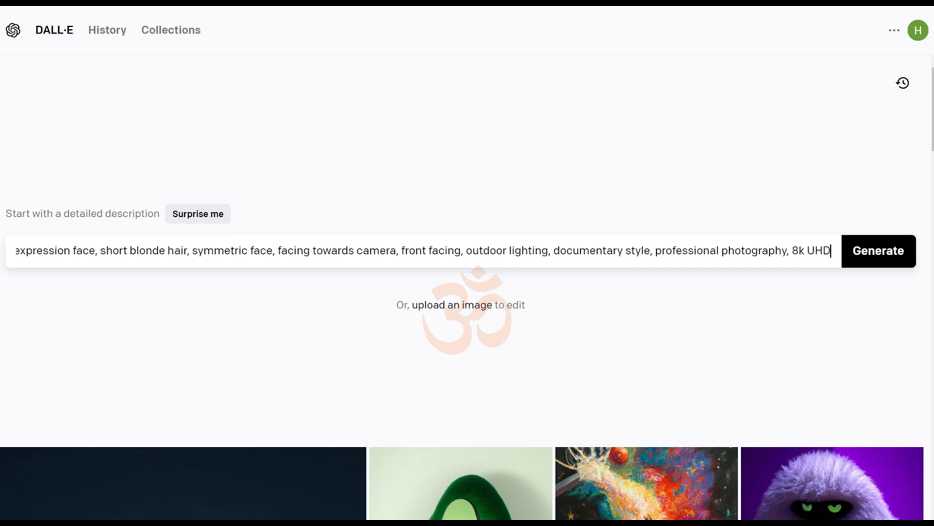
scroll(424, 251, left, 5)
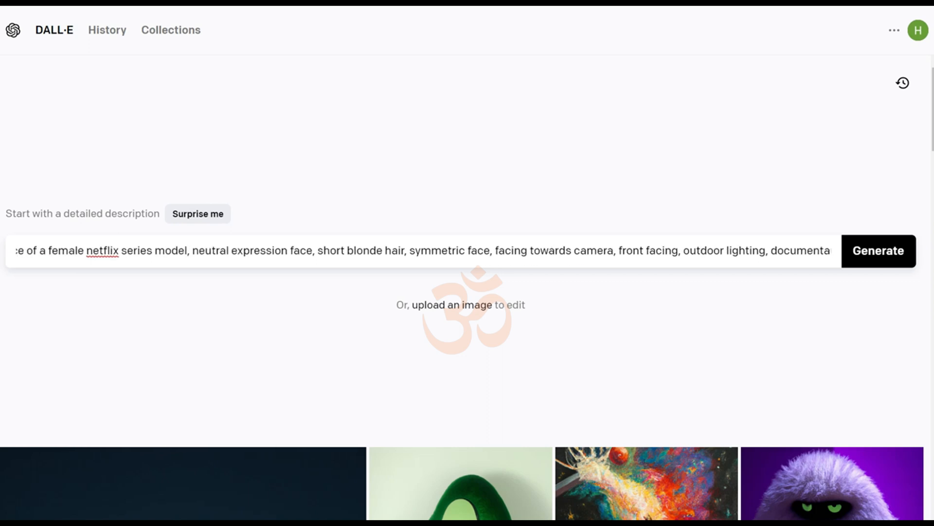
scroll(424, 251, right, 3)
scroll(424, 251, right, 2)
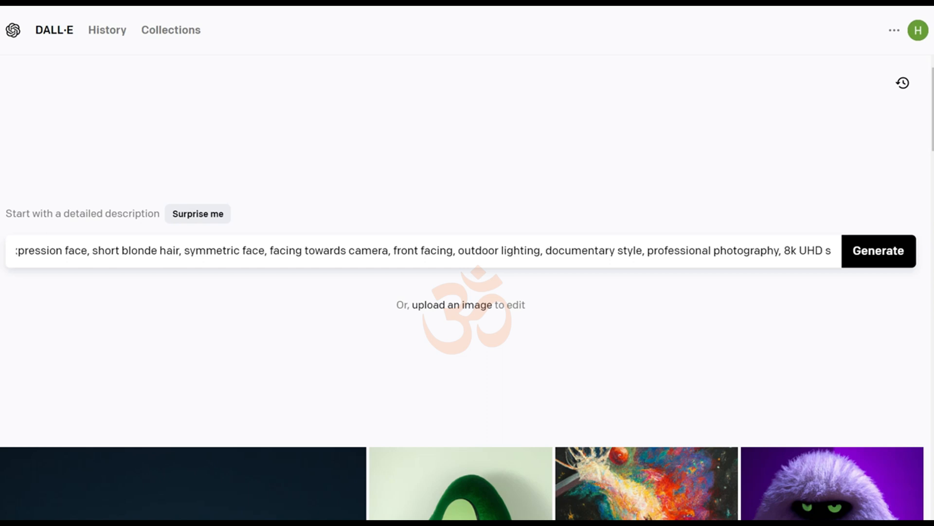
click(882, 265)
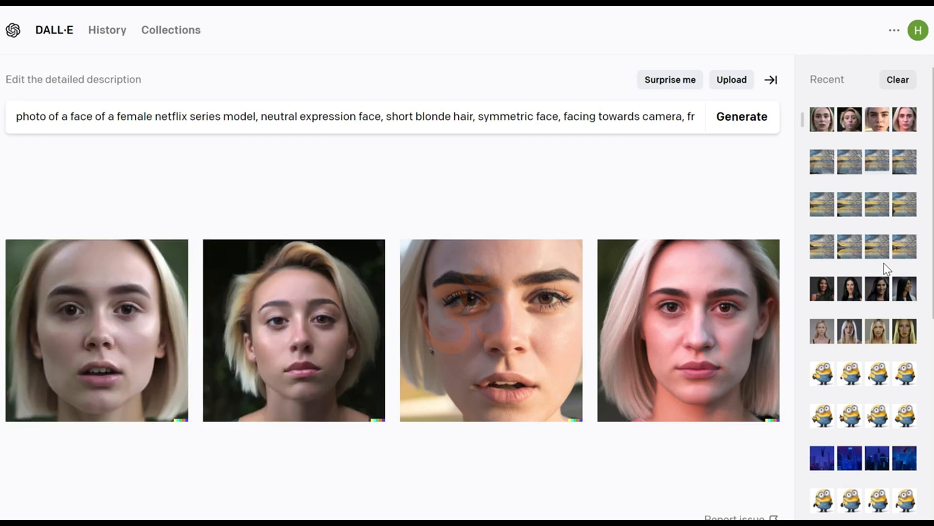
- Inspect the first and fourth generated portraits at full size, returning to the results after each one
click(108, 320)
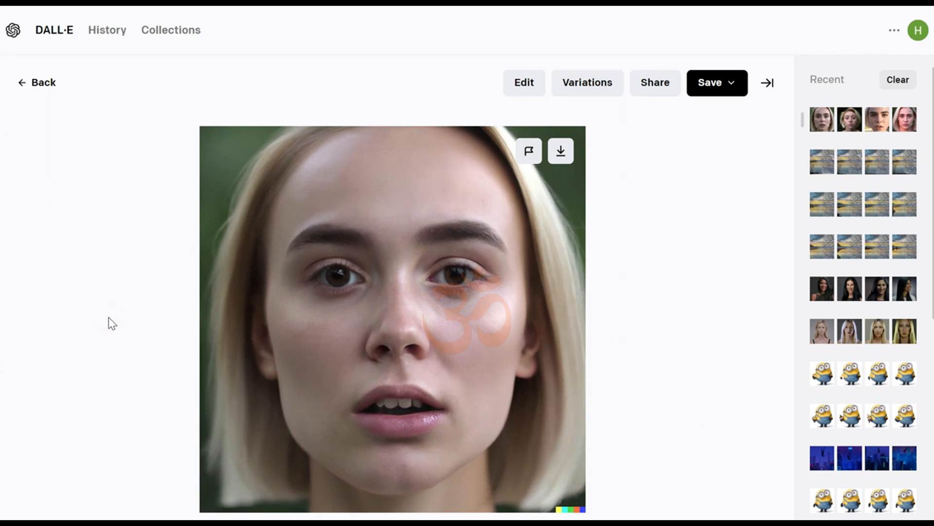
click(13, 89)
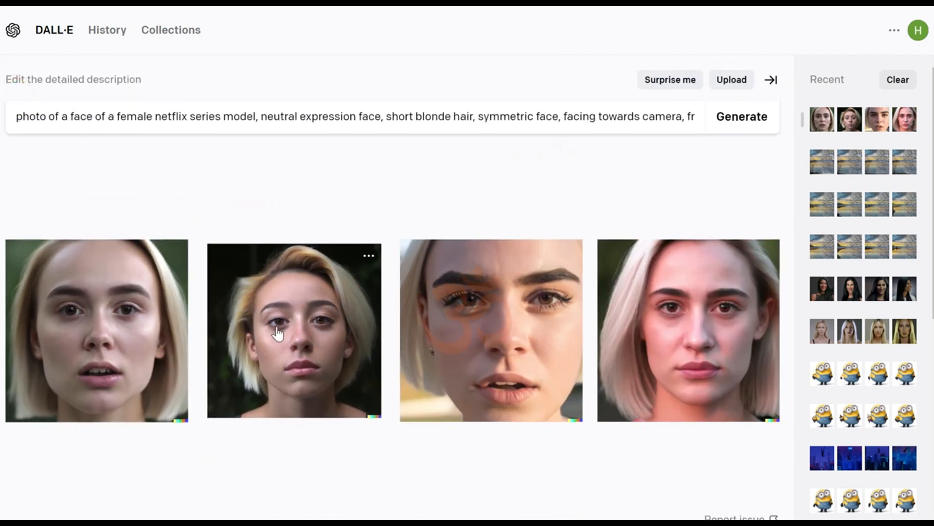
click(644, 343)
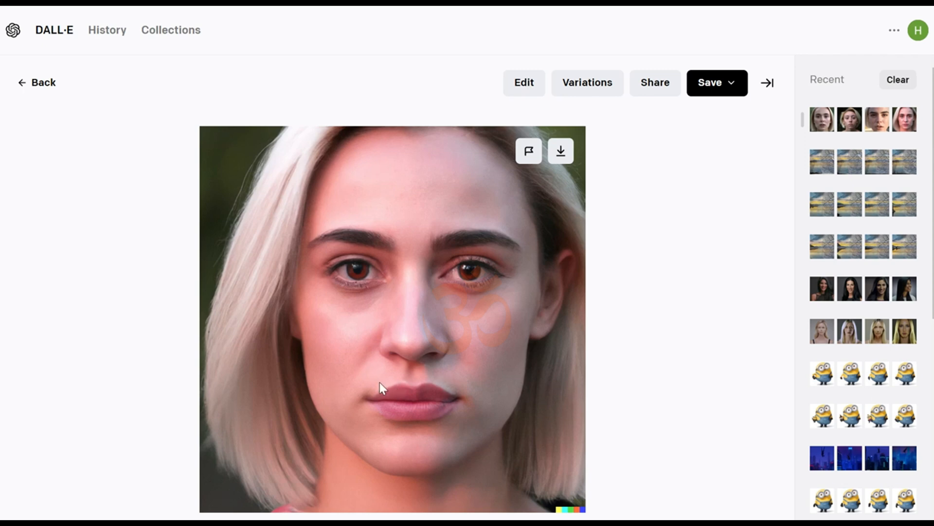
click(36, 84)
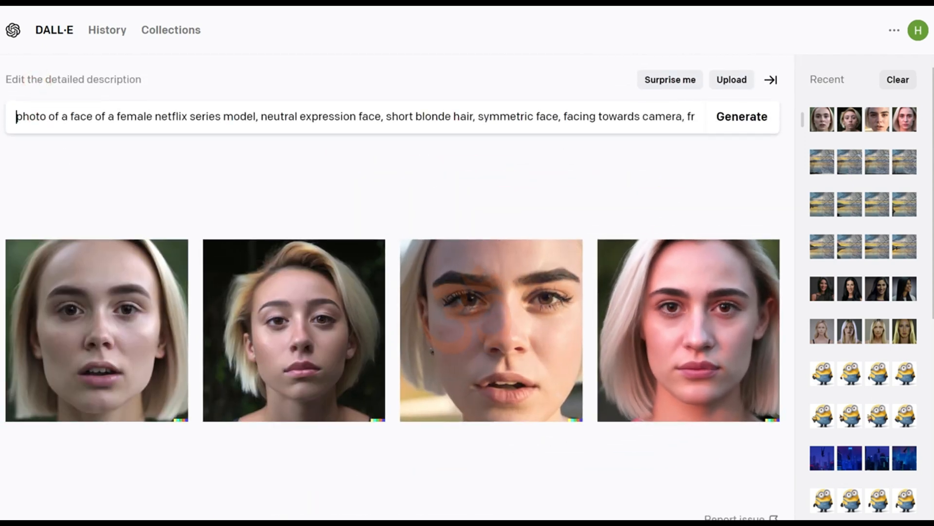
- Select the entire prompt text, and open and download the first generated portrait of the blonde woman
drag(16, 116, 725, 108)
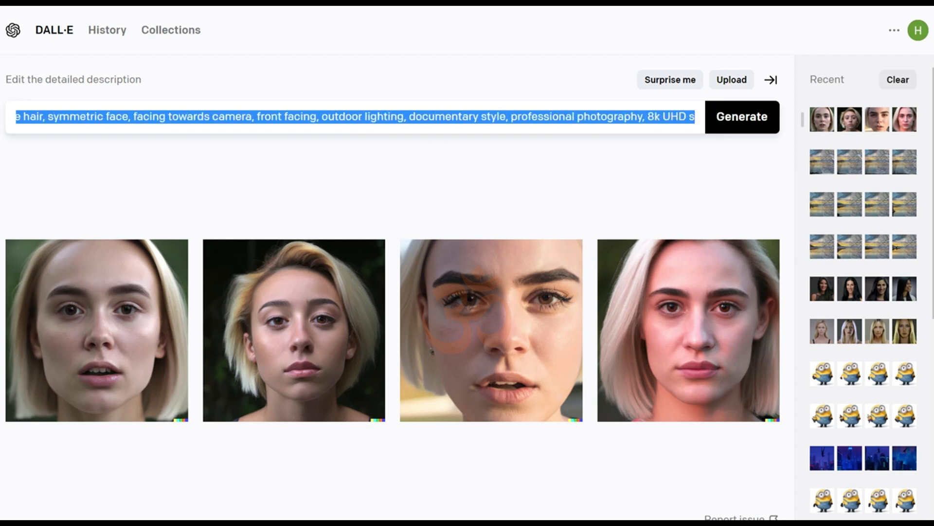
click(28, 305)
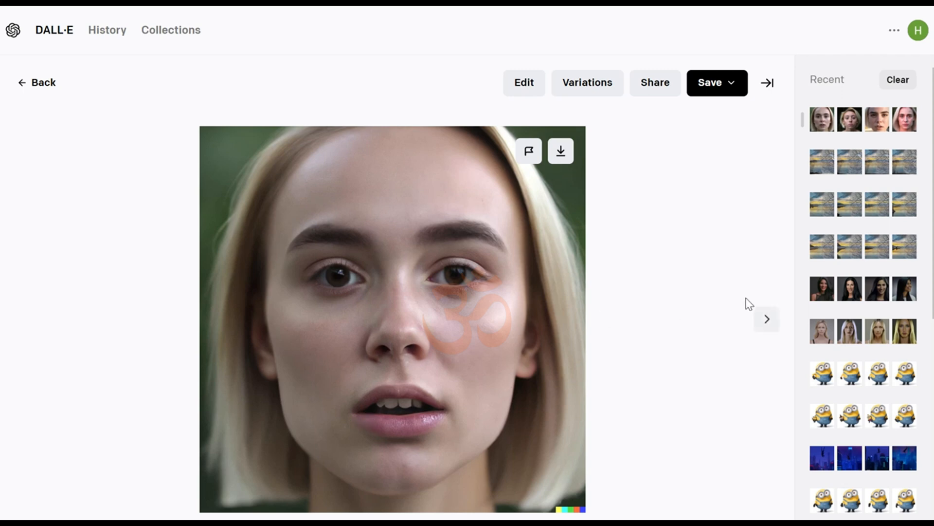
click(566, 154)
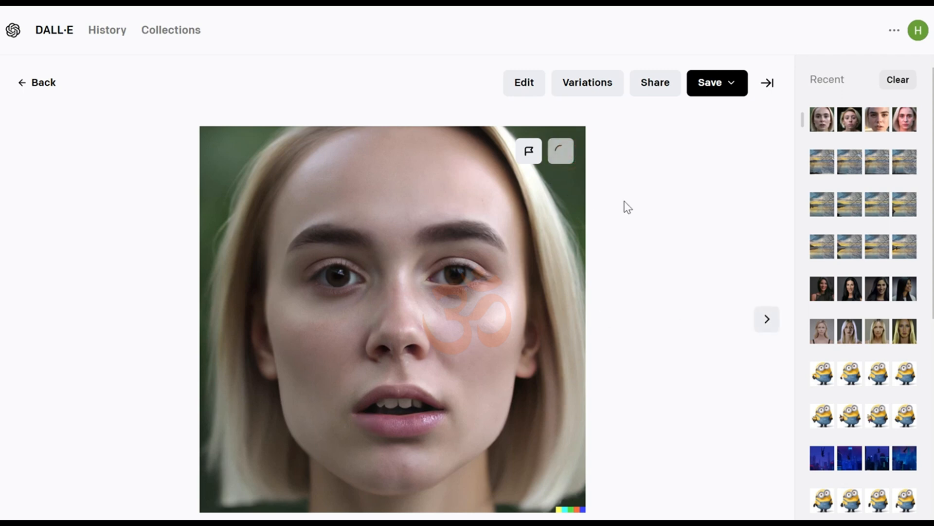